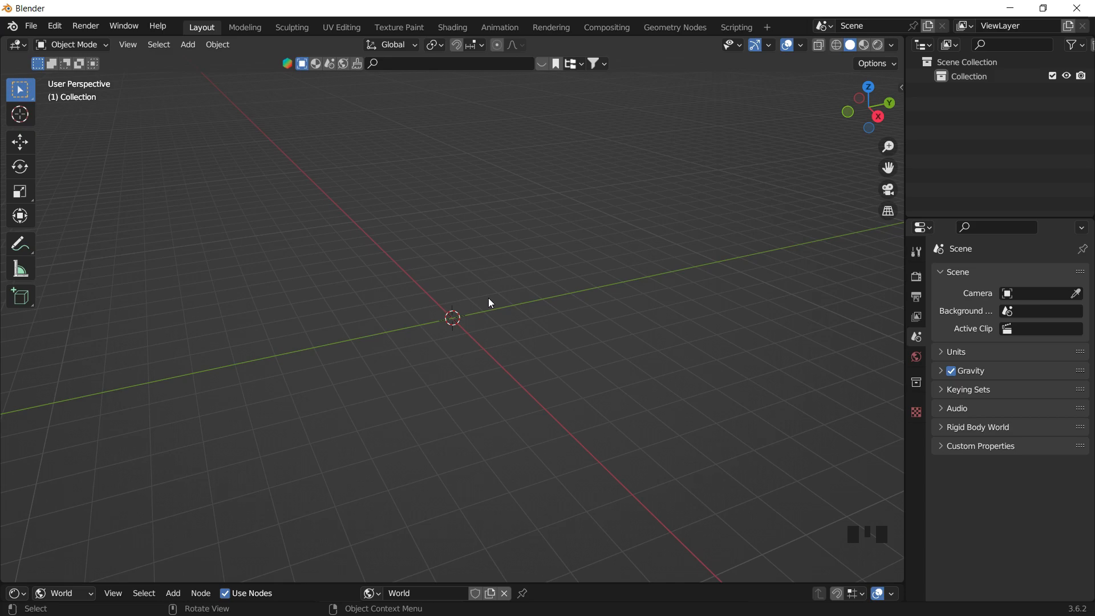
- Add a plane mesh to the scene and scale it up
key(shift+a)
mouse_move(488, 298)
click(528, 296)
key(s)
click(531, 302)
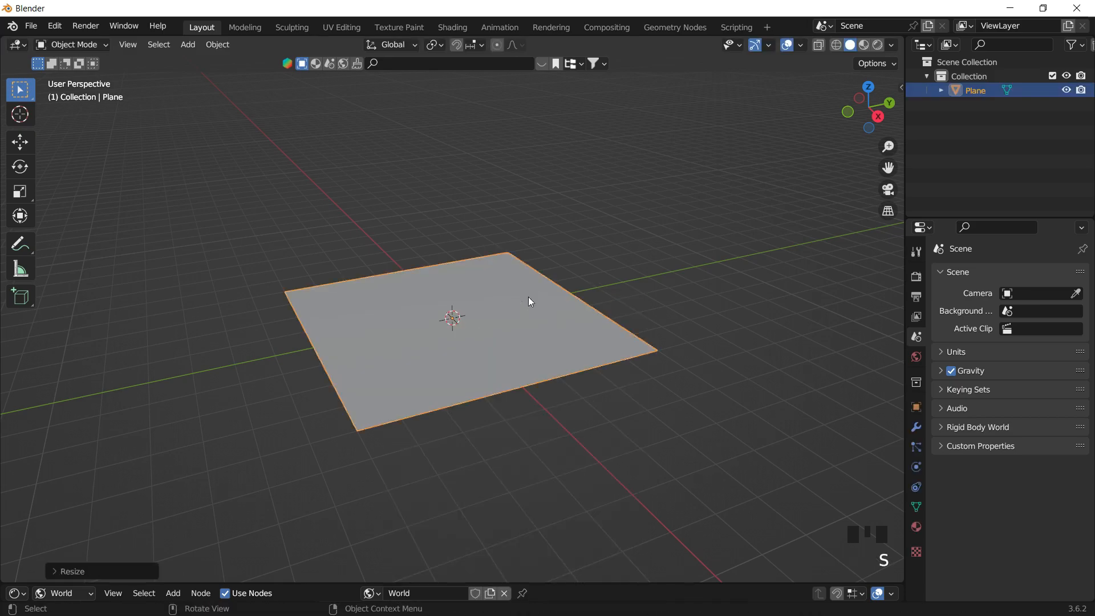
- Switch the viewport shading to Material Preview
mouse_move(529, 293)
middle_down()
mouse_move(616, 276)
mouse_move(587, 292)
middle_up()
key(z)
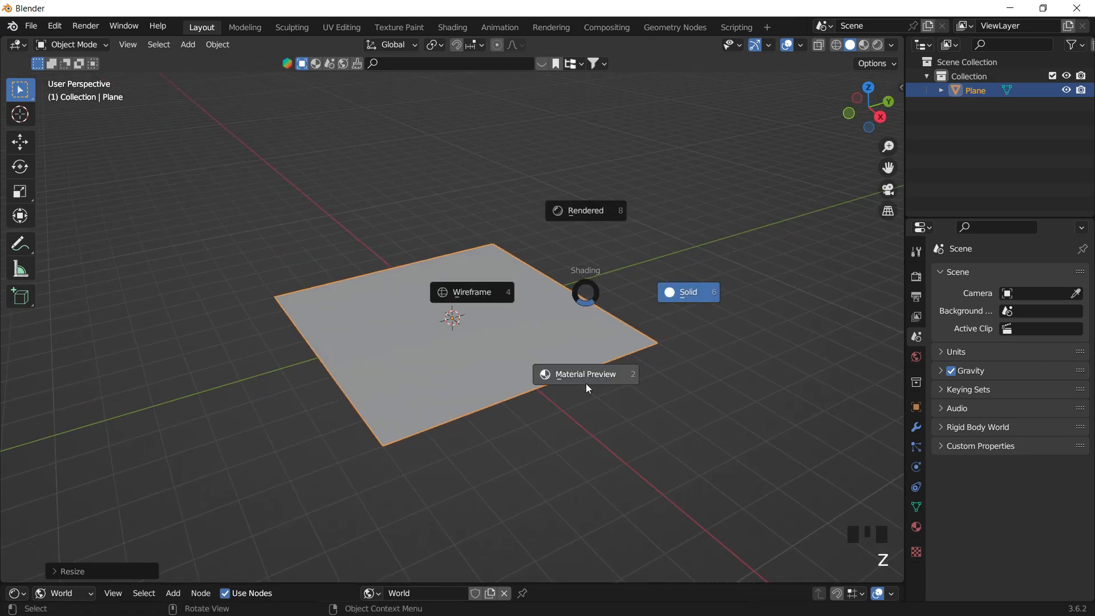
click(547, 375)
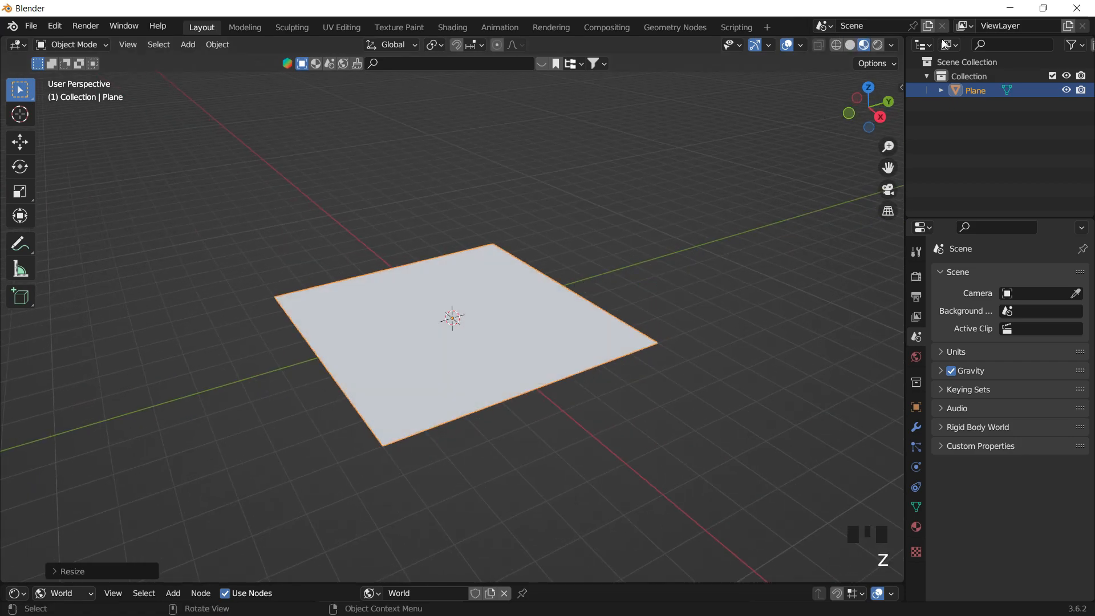
- Split the 3D viewport side by side and turn the new area into a Shader Editor
drag(697, 100, 460, 225)
scroll(222, 290, up, 3)
middle_drag(237, 293, 260, 259)
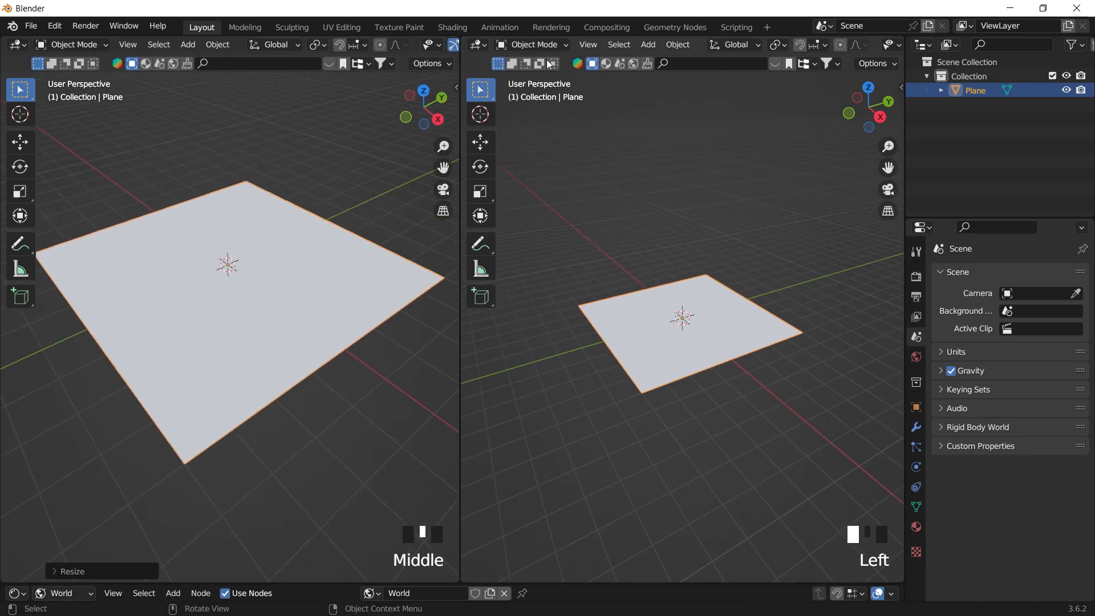
click(480, 45)
click(514, 178)
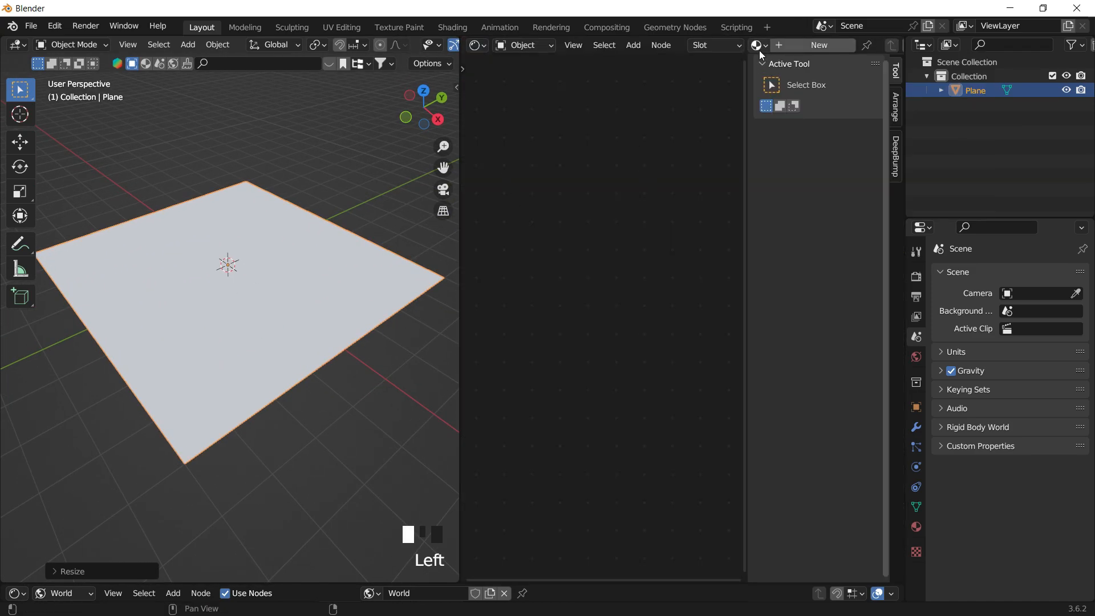
- Assign the existing material named Material to the plane and hide the Shader Editor's sidebar
click(759, 46)
click(759, 45)
click(760, 45)
click(766, 67)
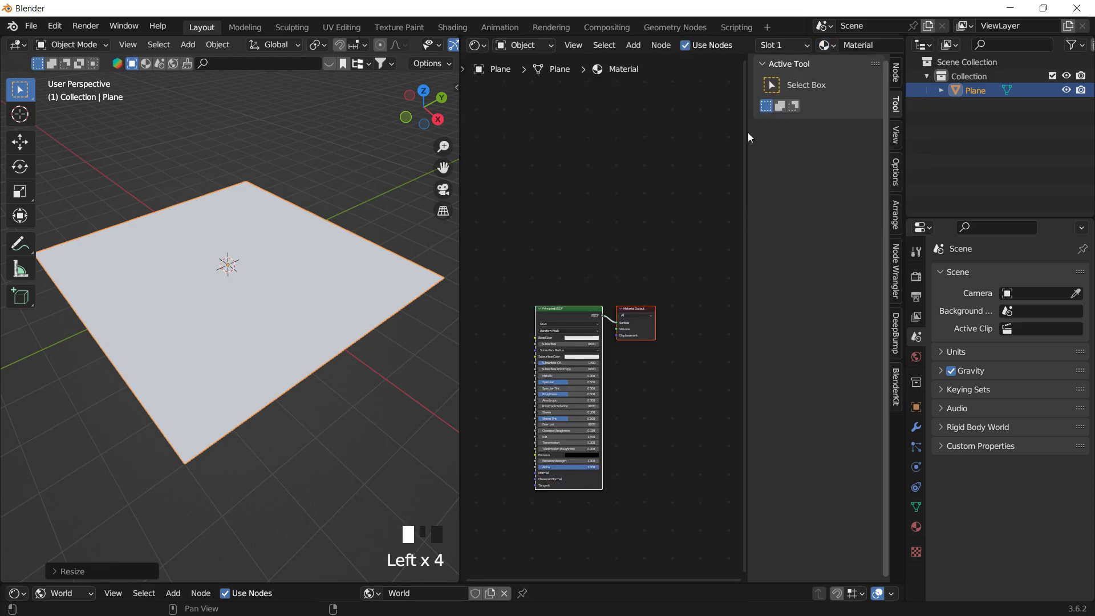
key(n)
middle_drag(702, 325, 712, 285)
scroll(694, 324, up, 7)
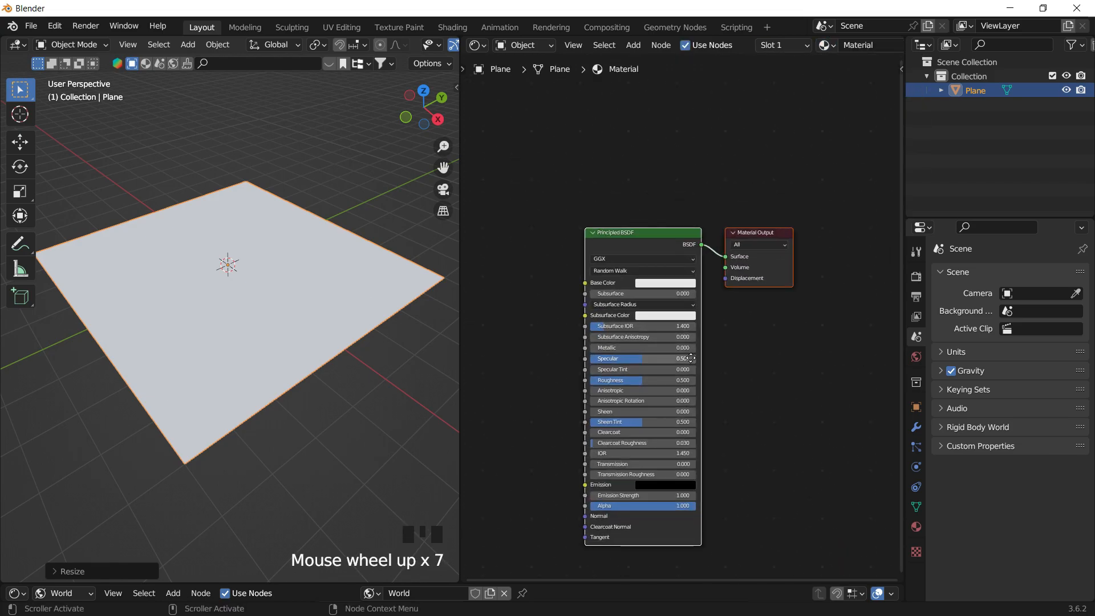
middle_drag(690, 360, 694, 298)
middle_drag(606, 140, 631, 127)
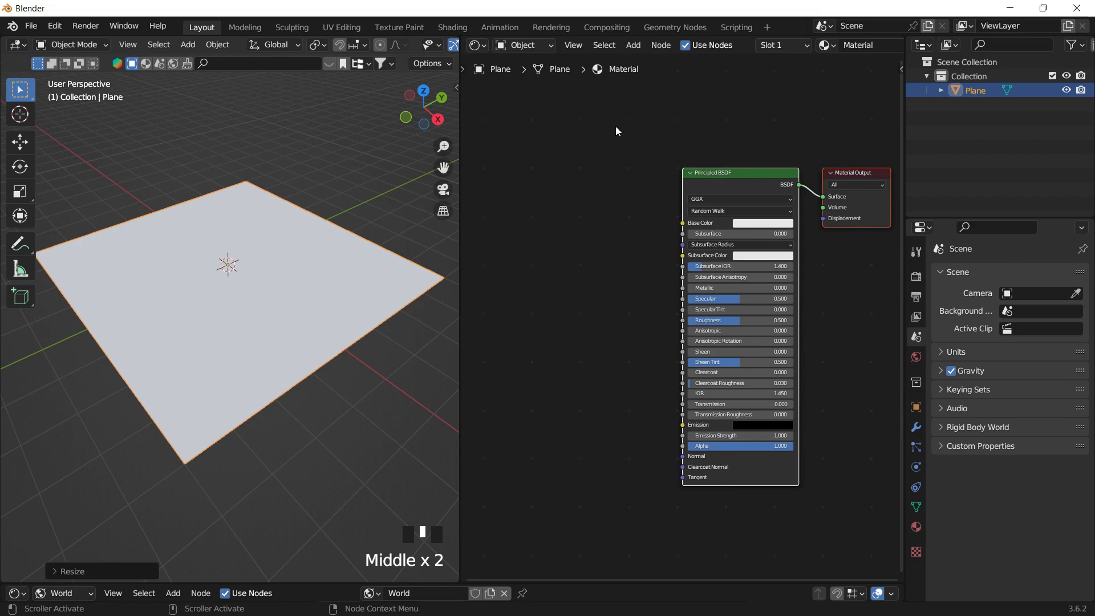
- Add a Bump node beside the lower part of the Principled BSDF node
key(shift+a)
text(bump)
key(Return)
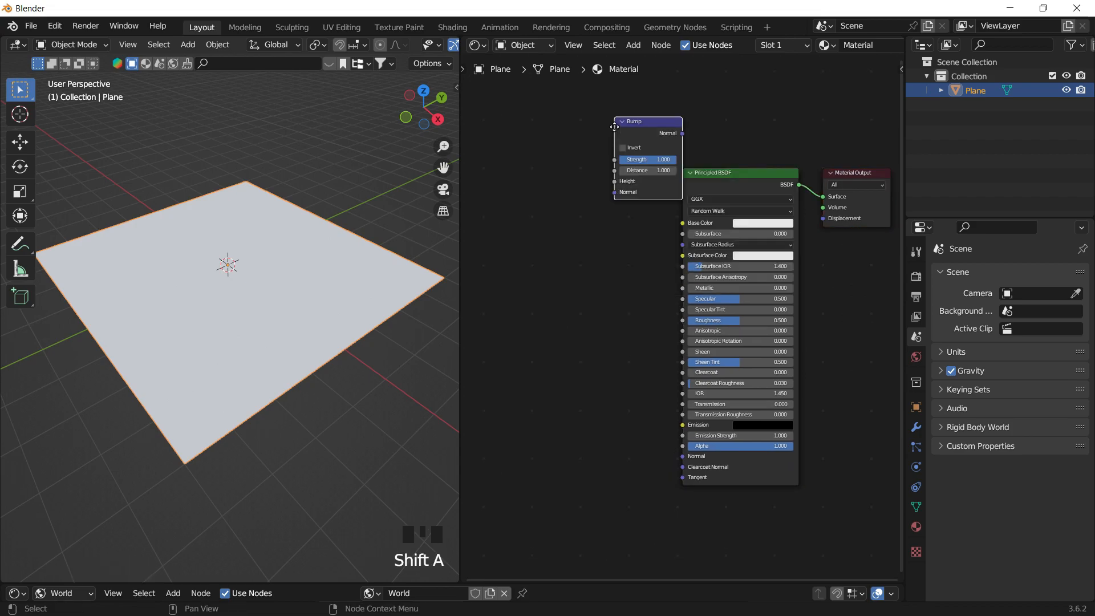
click(616, 337)
middle_drag(616, 336, 634, 334)
click(629, 221)
- Add a Noise Texture node to the left of the Bump node
key(shift+a)
text(noi)
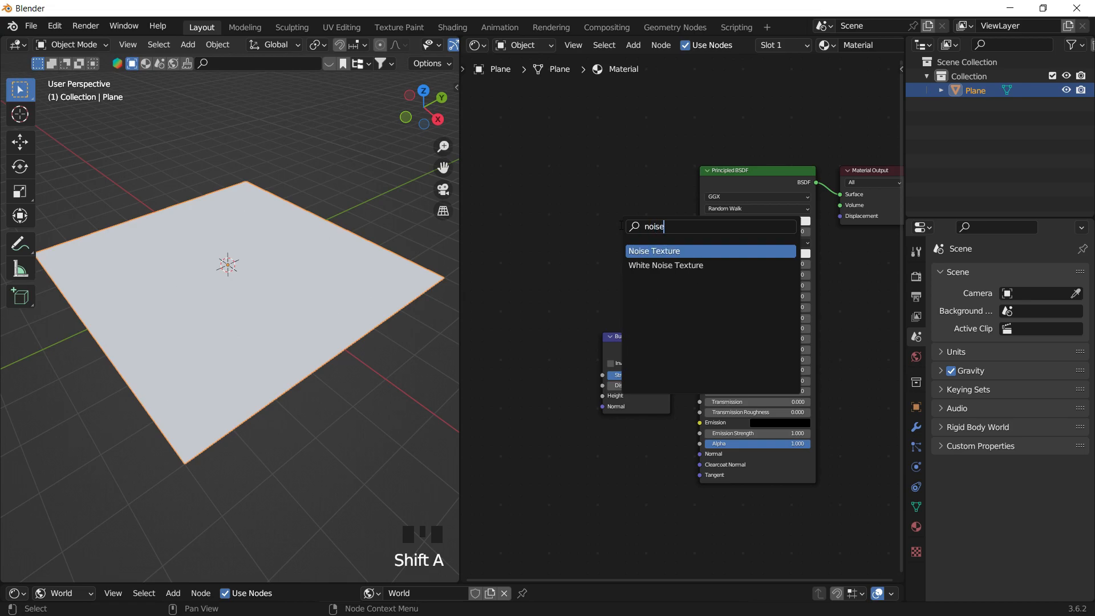
text(se)
key(Return)
click(530, 177)
- Add a Musgrave Texture node directly below the Noise Texture node
key(shift+a)
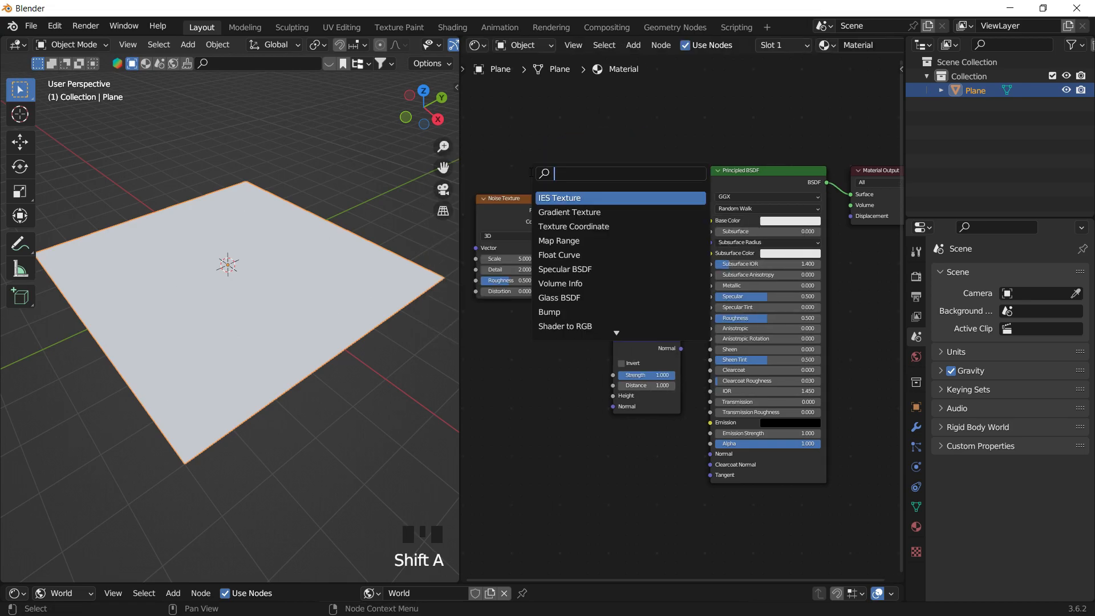
text(mus)
key(Return)
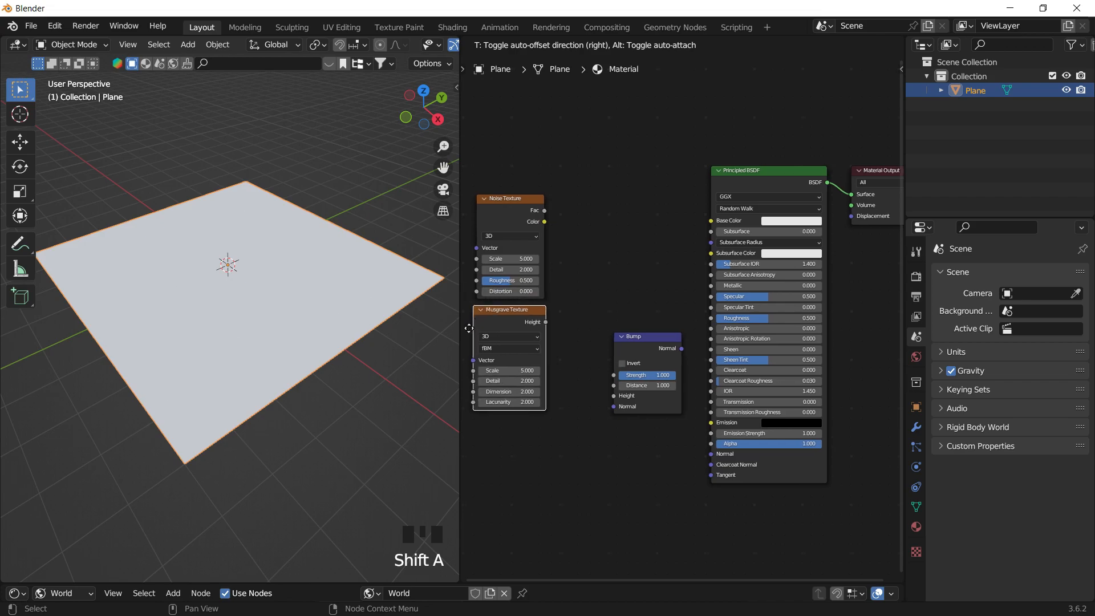
click(529, 384)
- Arrange the Noise Texture and Musgrave Texture nodes in a spaced column left of the Bump node and clear the selection
drag(545, 207, 560, 265)
middle_drag(633, 292, 665, 266)
scroll(642, 272, up, 2)
middle_drag(587, 256, 761, 228)
scroll(761, 231, up, 3)
middle_drag(730, 168, 642, 166)
click(671, 169)
click(671, 169)
drag(671, 170, 673, 165)
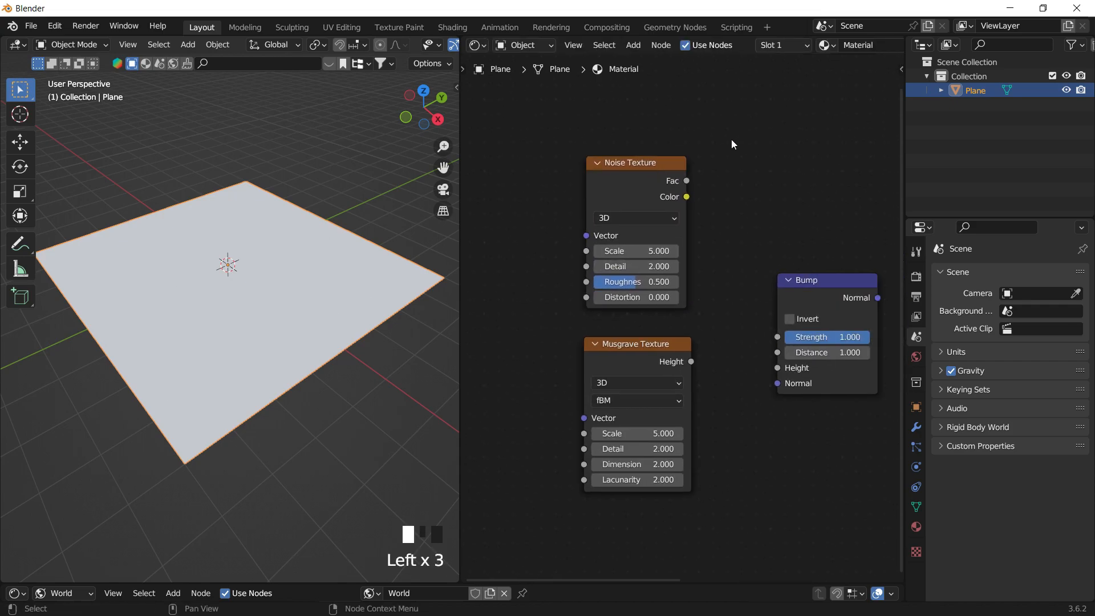
middle_drag(708, 261, 644, 271)
scroll(679, 285, down, 2)
drag(522, 352, 518, 347)
drag(544, 203, 540, 203)
click(650, 173)
- Connect Bump Normal to the Principled BSDF Normal, and Noise Texture Color to Bump Height
middle_drag(684, 239, 610, 246)
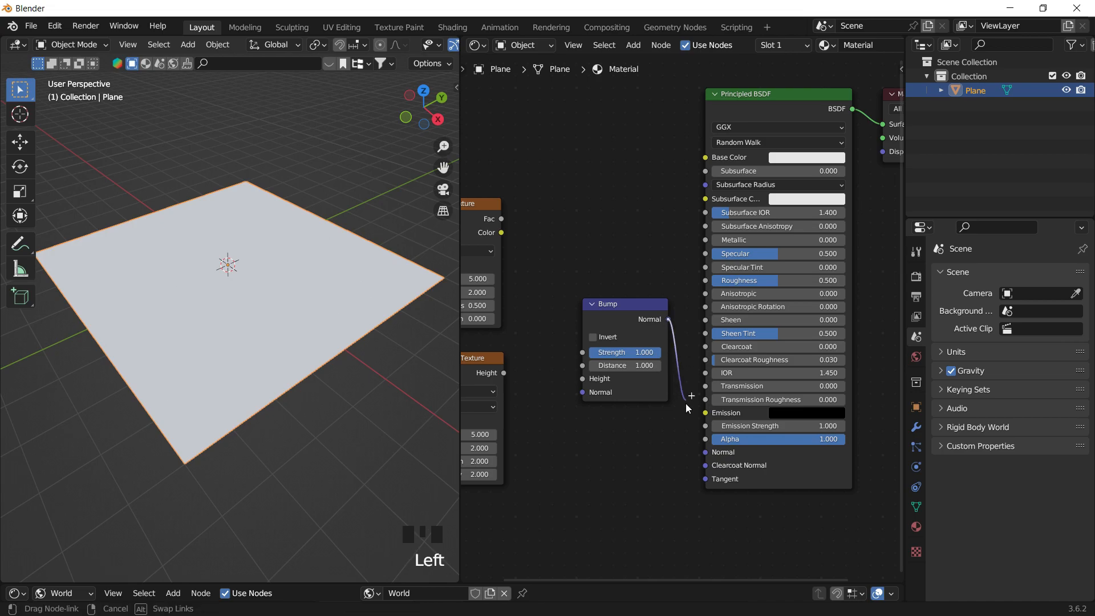
middle_drag(686, 207, 703, 227)
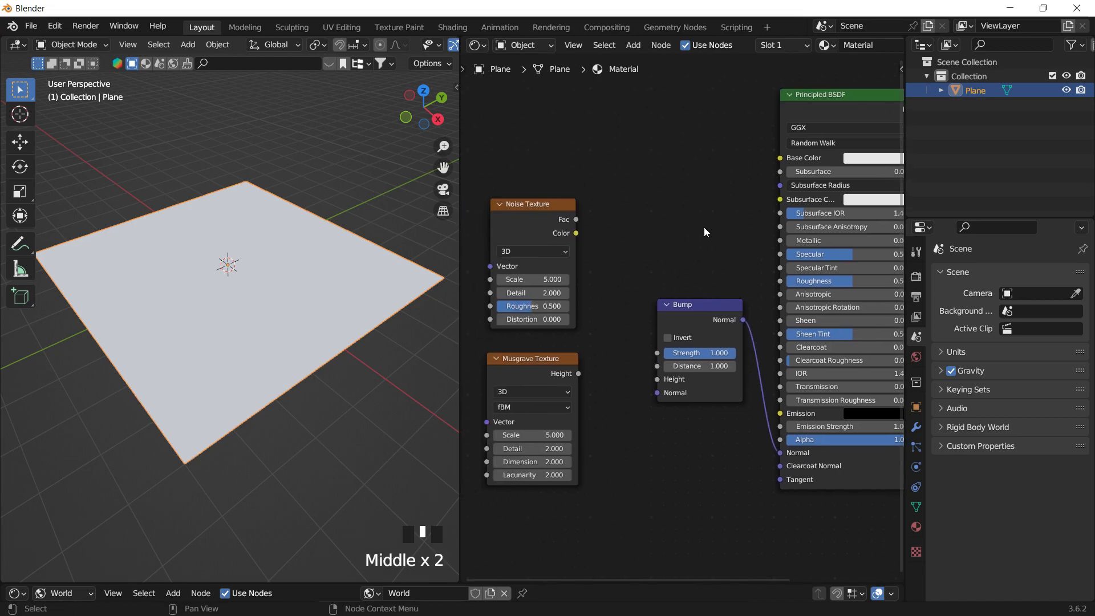
drag(571, 234, 623, 349)
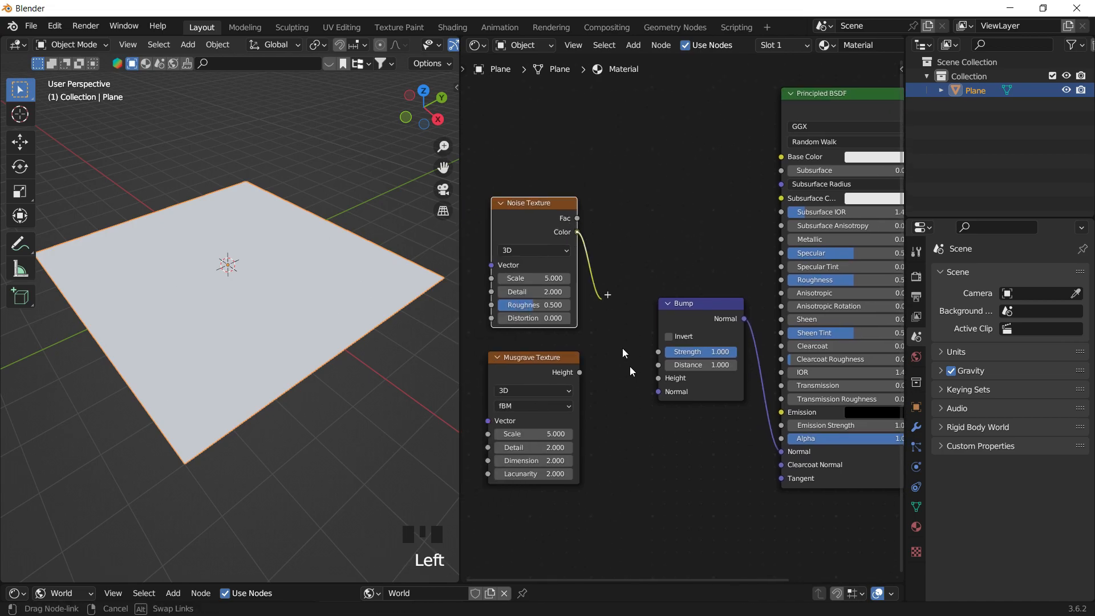
- Set the Principled BSDF's Base Color to black, Metallic to 1.0 and Roughness to about 0.067
middle_drag(712, 238, 676, 235)
click(852, 205)
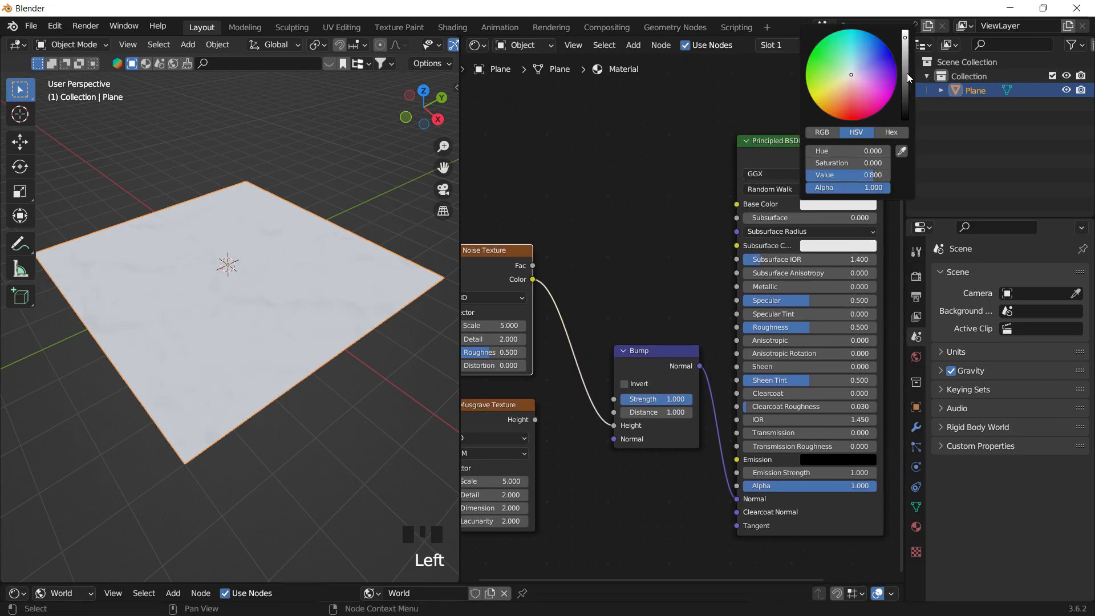
drag(908, 80, 905, 118)
drag(775, 287, 876, 287)
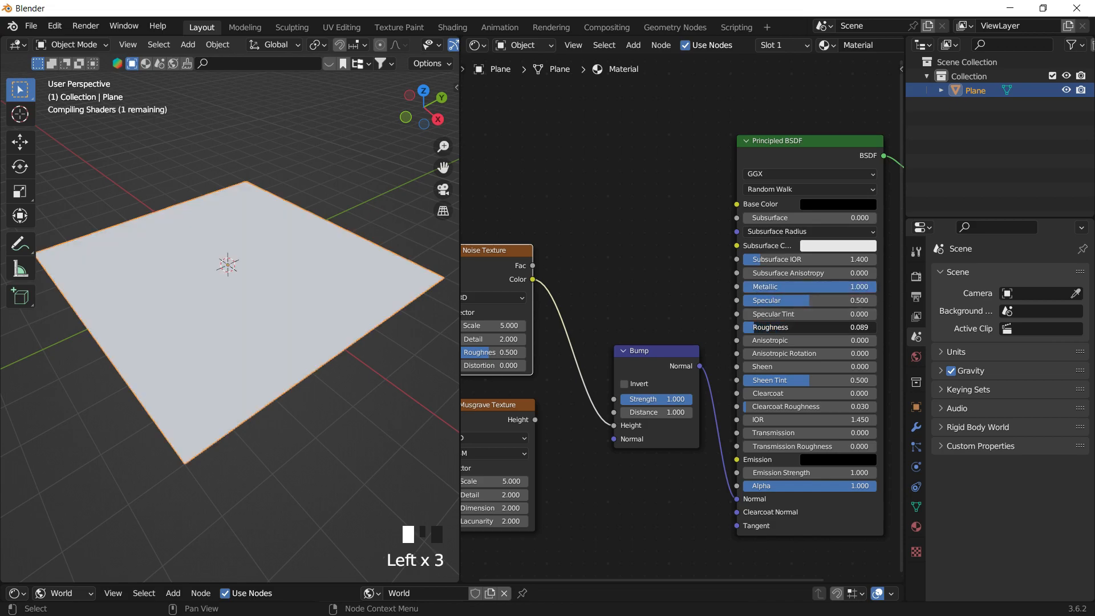
- Deselect the plane in the 3D viewport
click(261, 135)
middle_drag(262, 135, 270, 218)
scroll(285, 283, up, 2)
click(300, 162)
click(305, 195)
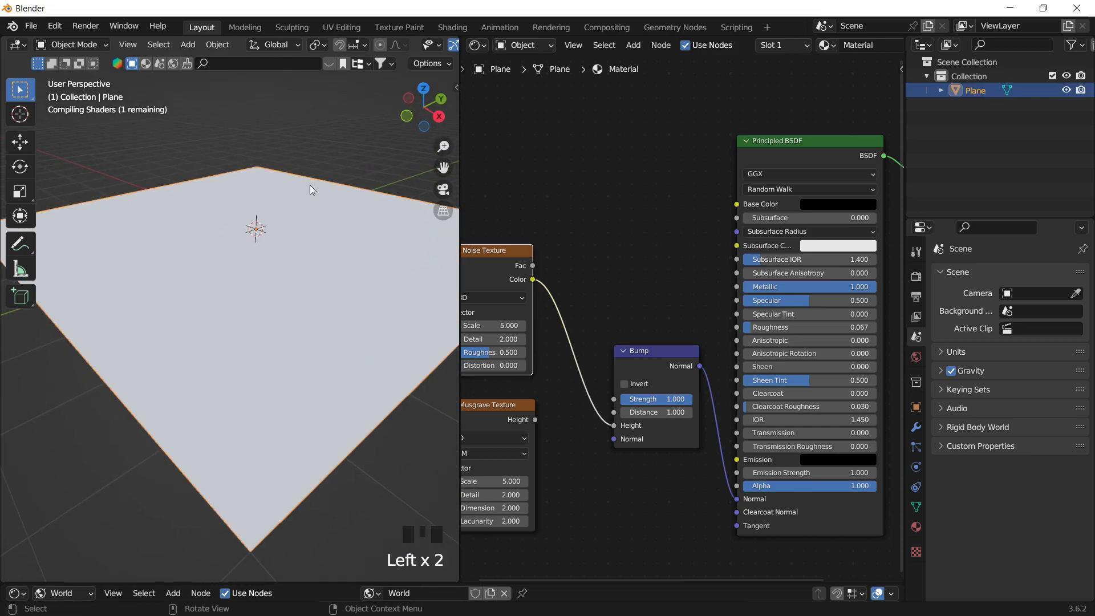
click(333, 139)
- Set the render engine to Cycles with the GPU Compute device and the Experimental feature set
click(916, 277)
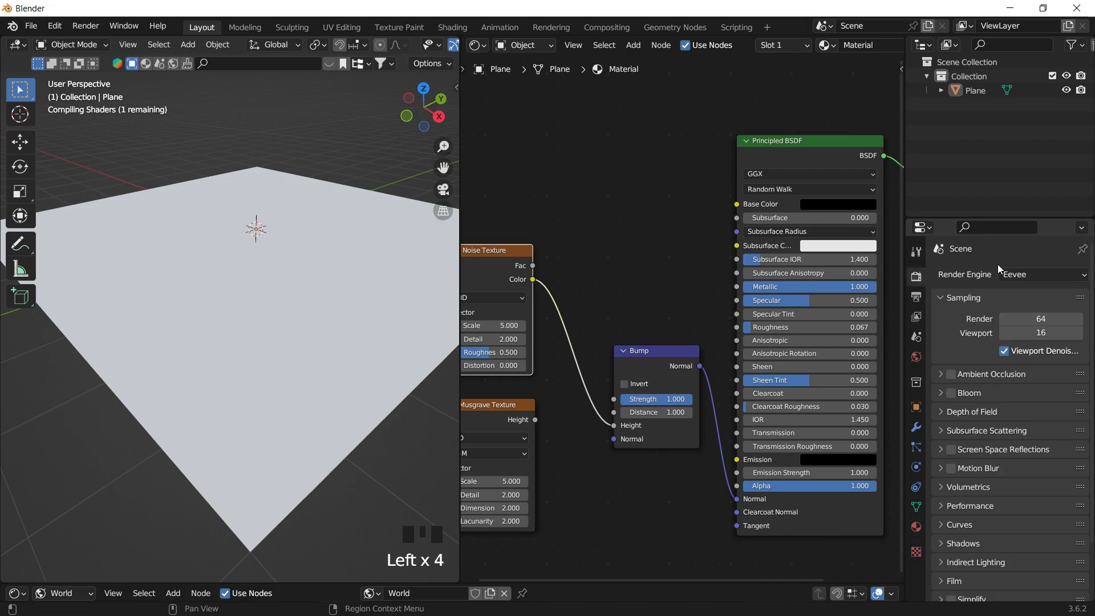
drag(1042, 272, 1030, 328)
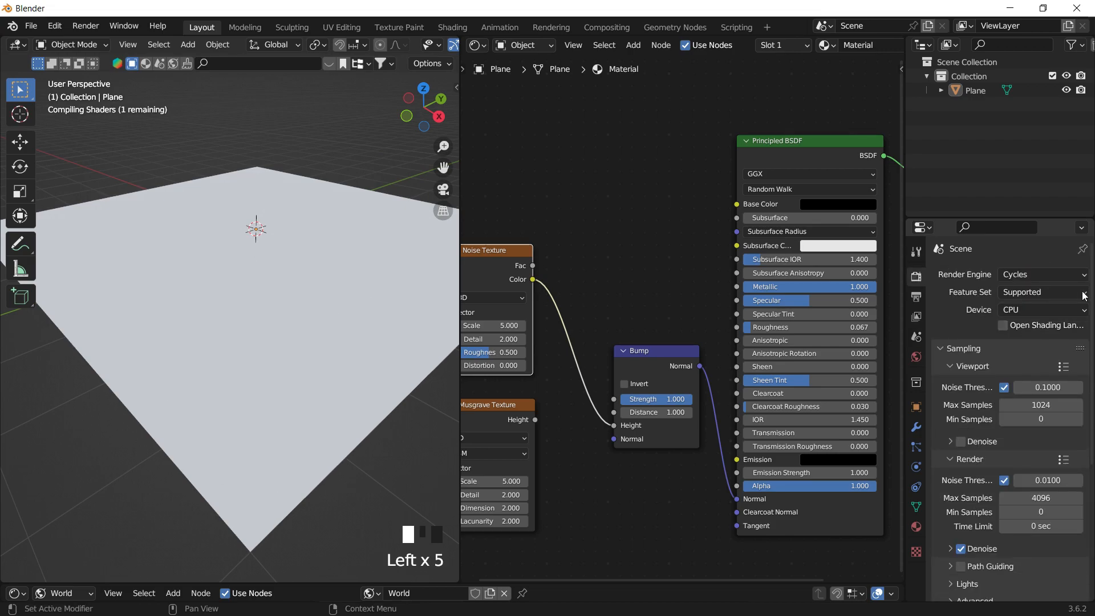
click(1065, 311)
click(1055, 344)
click(1049, 291)
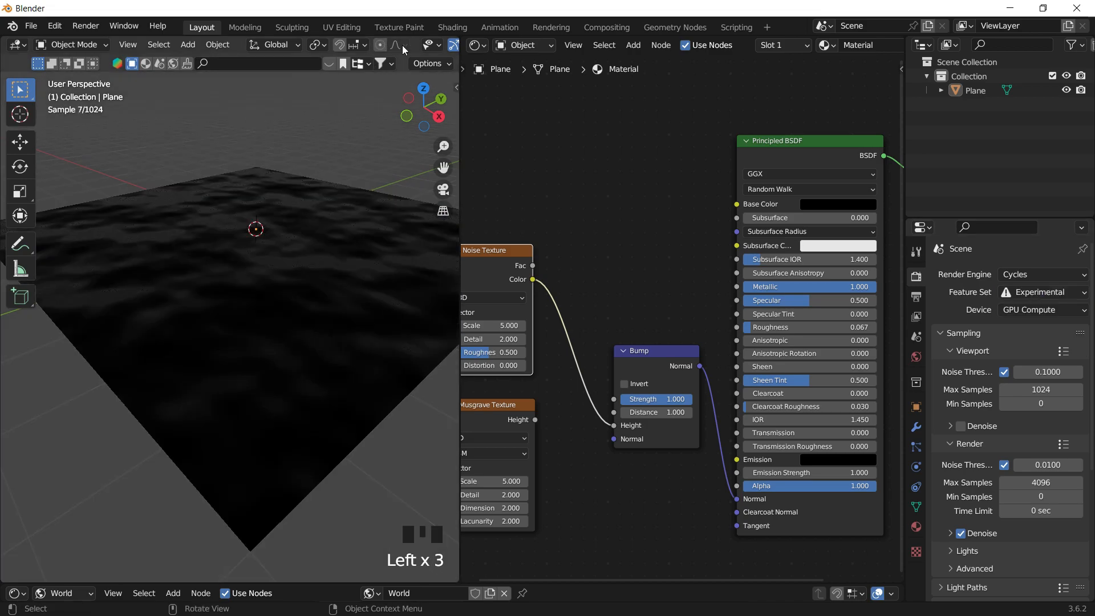
- Turn off Scene World in the viewport shading settings and light the viewport with the fourth HDRI, the bright interior
middle_drag(402, 48, 240, 50)
click(430, 45)
click(376, 129)
click(417, 165)
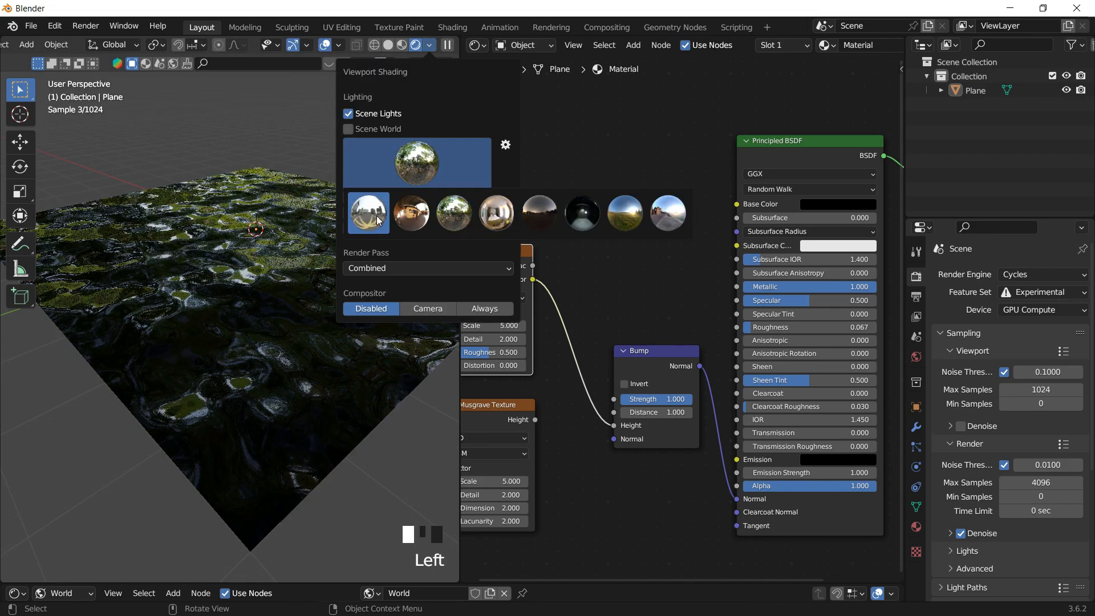
click(501, 222)
click(279, 107)
- Set the Noise Texture's Scale to 27.2
mouse_move(274, 239)
middle_down()
mouse_move(282, 294)
mouse_move(307, 314)
mouse_move(288, 282)
mouse_move(300, 273)
middle_up()
scroll(309, 306, up, 2)
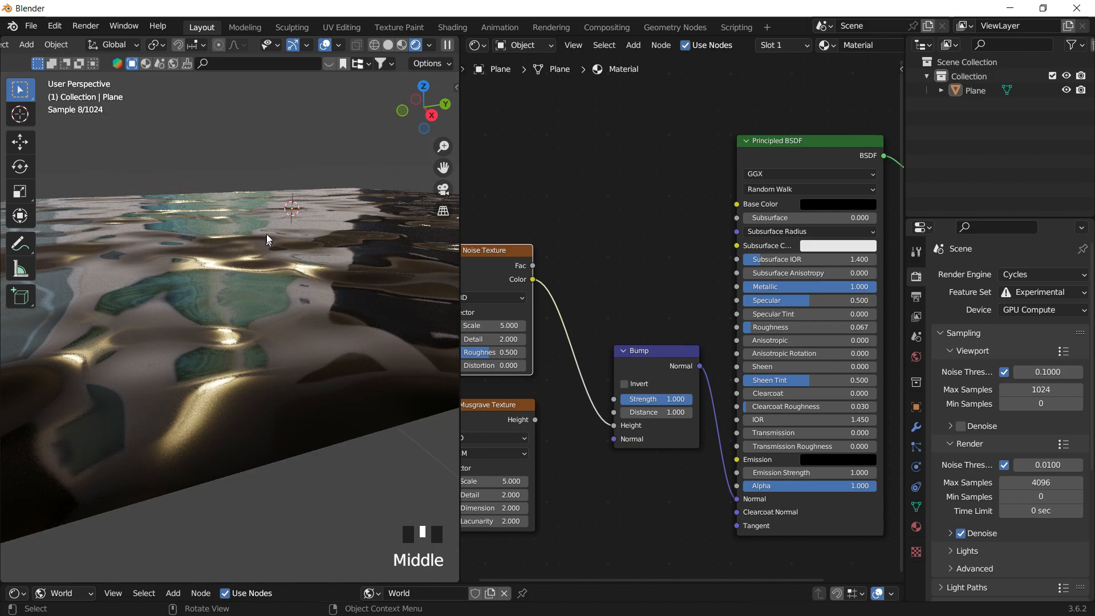
middle_drag(280, 234, 256, 182)
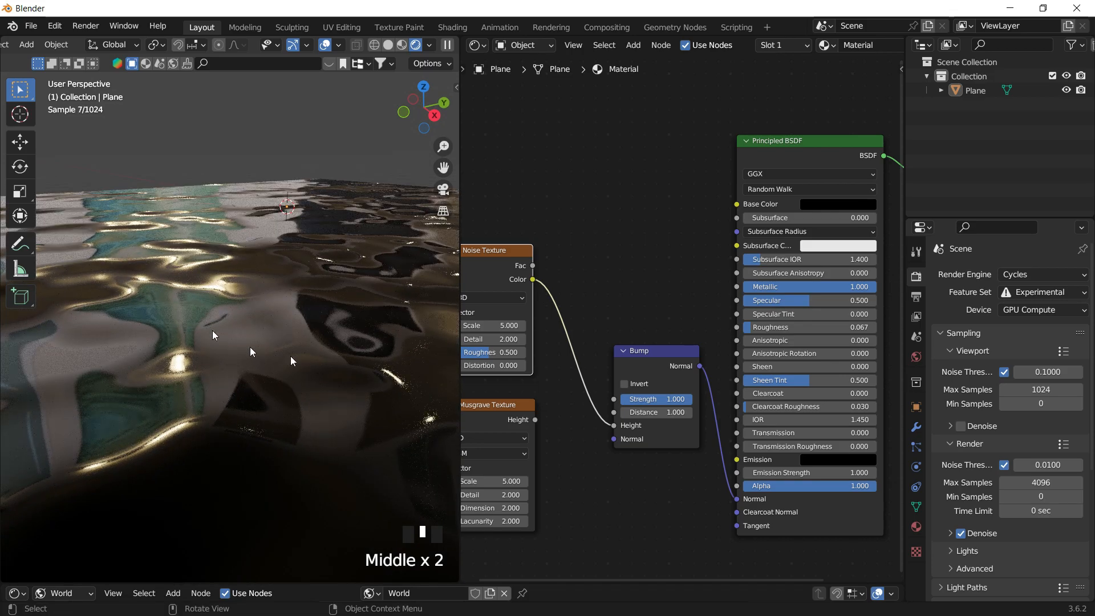
middle_drag(582, 329, 599, 332)
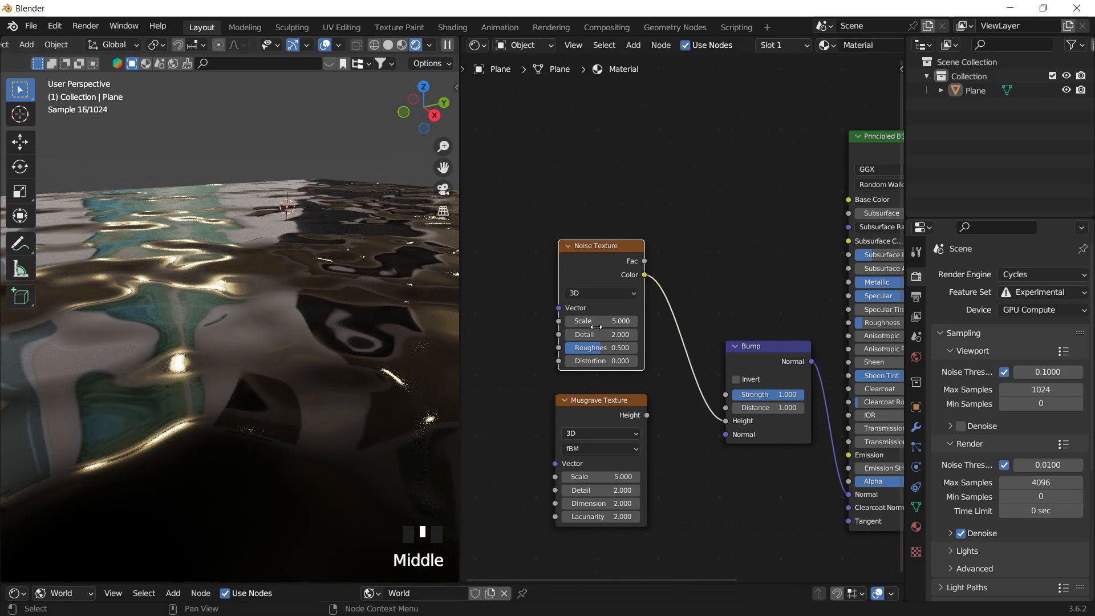
drag(602, 321, 678, 321)
- Set the Noise Texture's Roughness to 0.127 and its Detail to 1
scroll(354, 339, down, 2)
middle_drag(318, 313, 288, 303)
scroll(271, 320, up, 3)
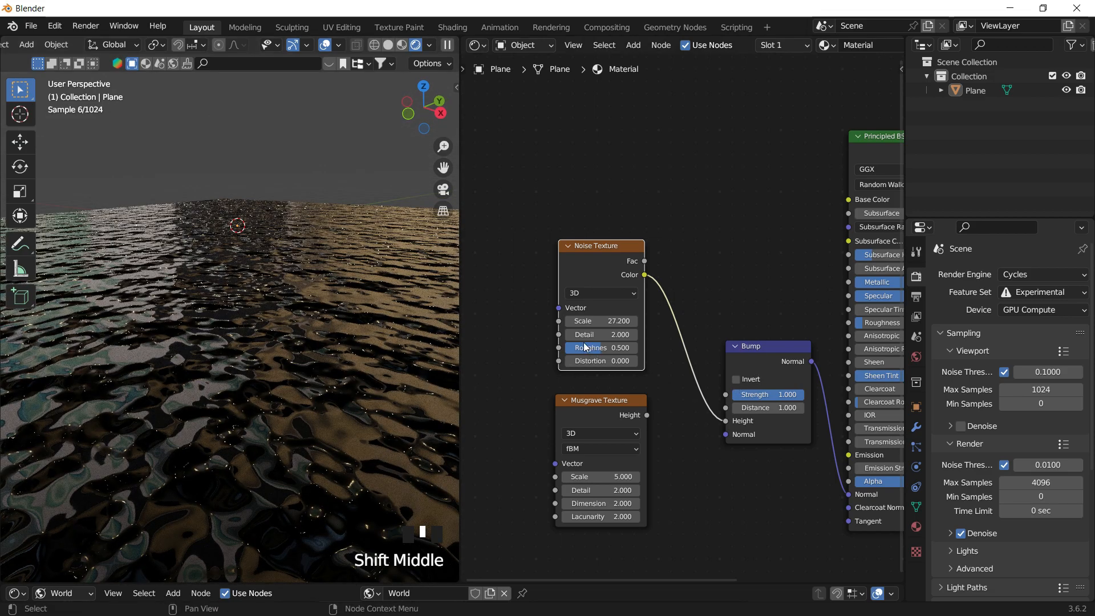
drag(624, 354, 583, 354)
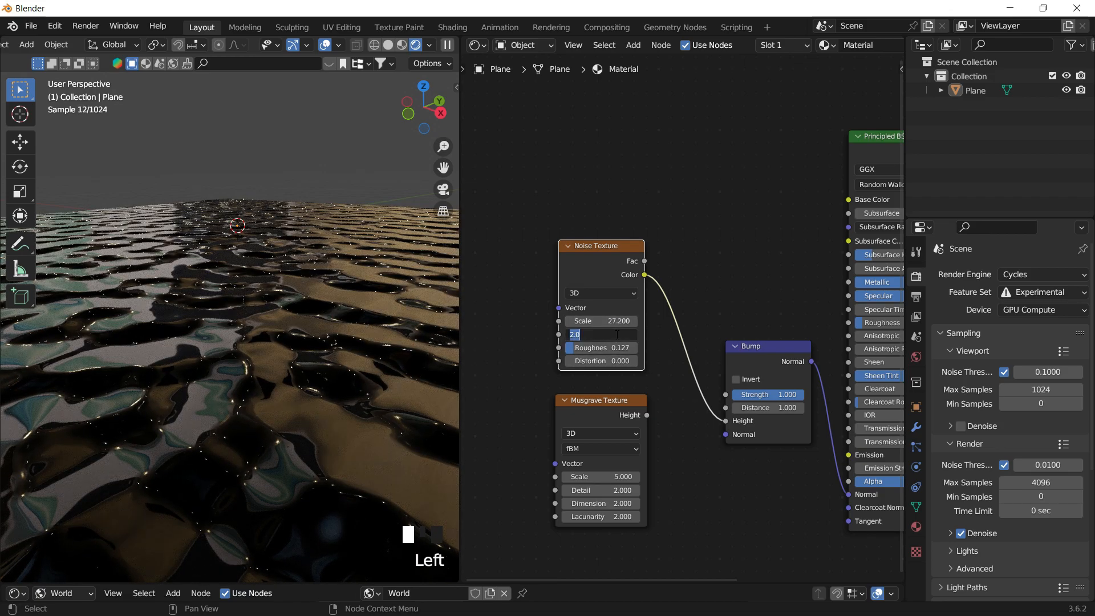
text(1)
key(Return)
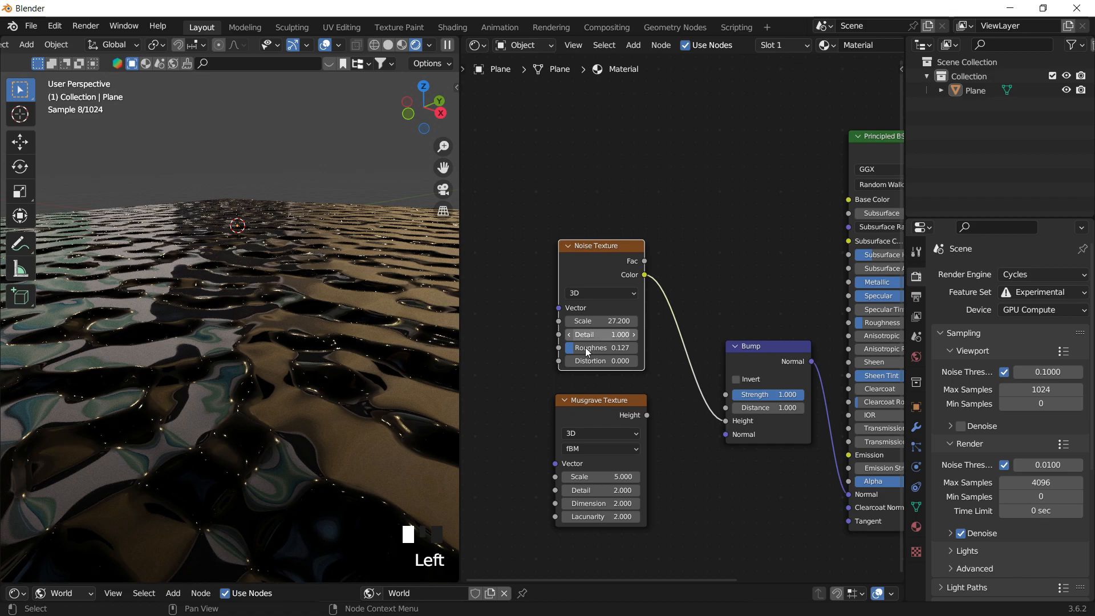
- Nudge the Noise Texture node slightly closer to the Musgrave Texture node and deselect it
middle_drag(610, 324, 611, 307)
mouse_move(619, 233)
mouse_down()
mouse_move(618, 251)
mouse_move(618, 220)
mouse_up()
click(477, 184)
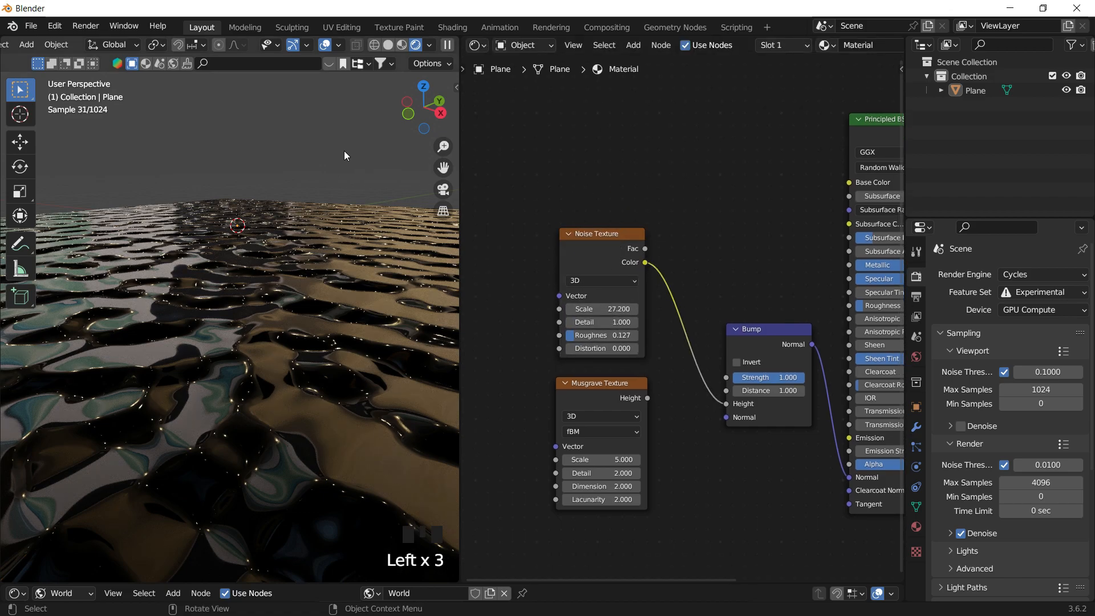
- Connect the Musgrave Texture's Height output to the Bump node's Height input in place of the noise link
middle_drag(361, 287, 439, 312)
middle_drag(802, 303, 771, 303)
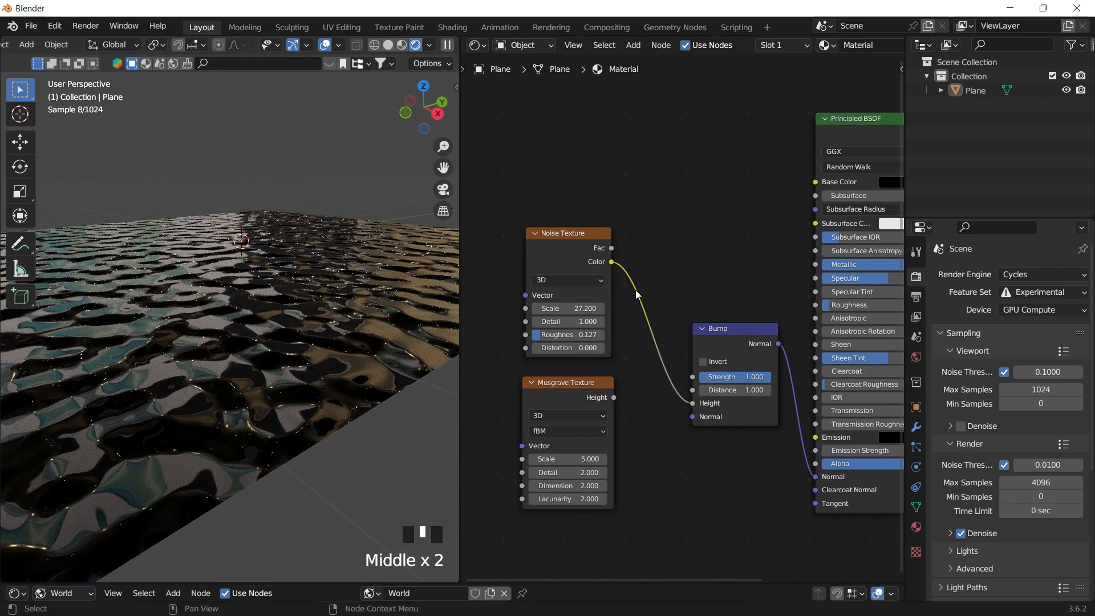
scroll(559, 303, up, 2)
middle_drag(598, 265, 647, 265)
scroll(699, 241, up, 4)
middle_drag(730, 282, 809, 270)
scroll(693, 314, down, 4)
middle_drag(737, 312, 651, 308)
middle_drag(627, 442, 619, 413)
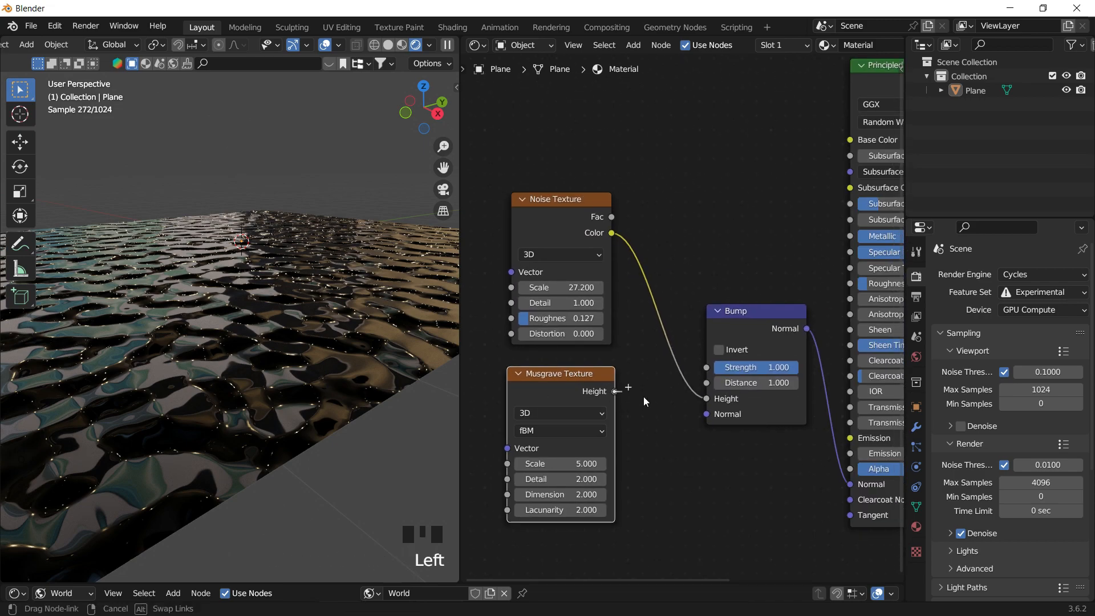
drag(706, 404, 707, 399)
- Set the Musgrave Texture's Scale to 22.3
middle_drag(643, 372, 717, 347)
drag(659, 436, 785, 437)
mouse_move(347, 370)
middle_down()
mouse_move(319, 392)
mouse_move(297, 376)
mouse_move(304, 343)
mouse_move(400, 352)
mouse_move(319, 341)
mouse_move(383, 360)
mouse_move(464, 352)
mouse_move(25, 350)
mouse_move(265, 311)
middle_up()
scroll(299, 354, up, 1)
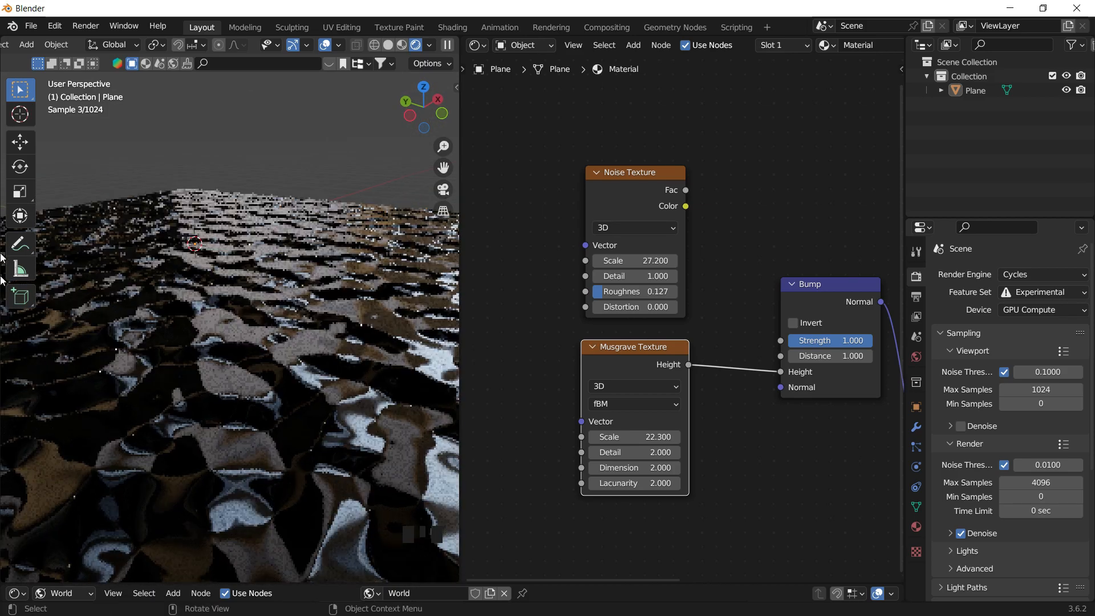
scroll(246, 304, up, 1)
middle_drag(328, 285, 399, 302)
- Set the Musgrave Texture's Detail to 3.1 and its Scale to 40
mouse_move(643, 452)
mouse_down()
mouse_move(625, 452)
mouse_move(648, 452)
mouse_up()
middle_drag(793, 430, 773, 423)
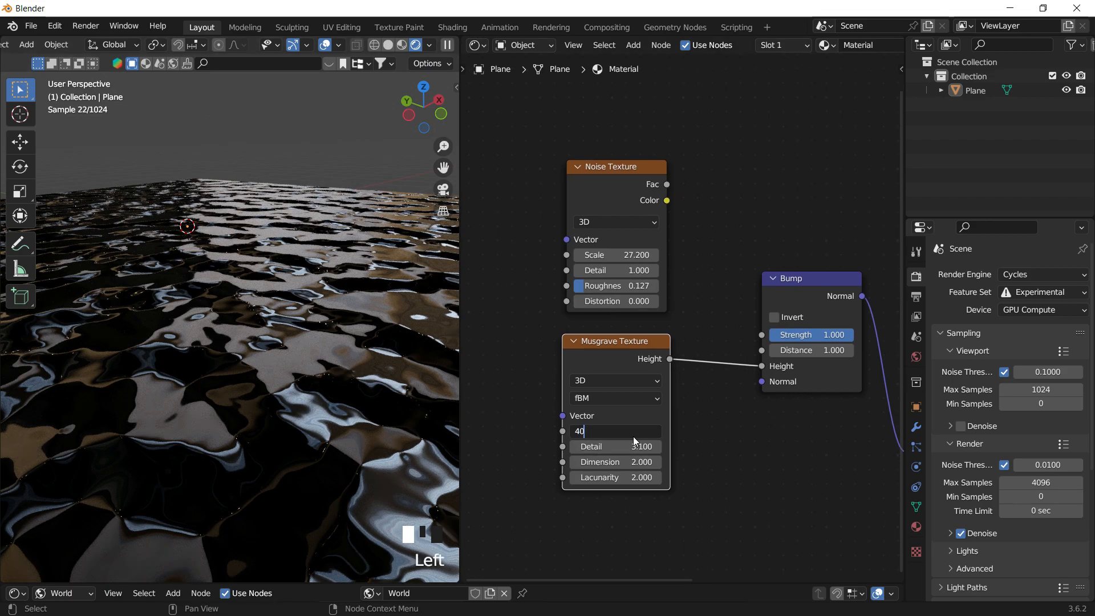
text(40)
key(Return)
- Set the Bump node's Strength to 0.4
middle_drag(790, 340, 776, 335)
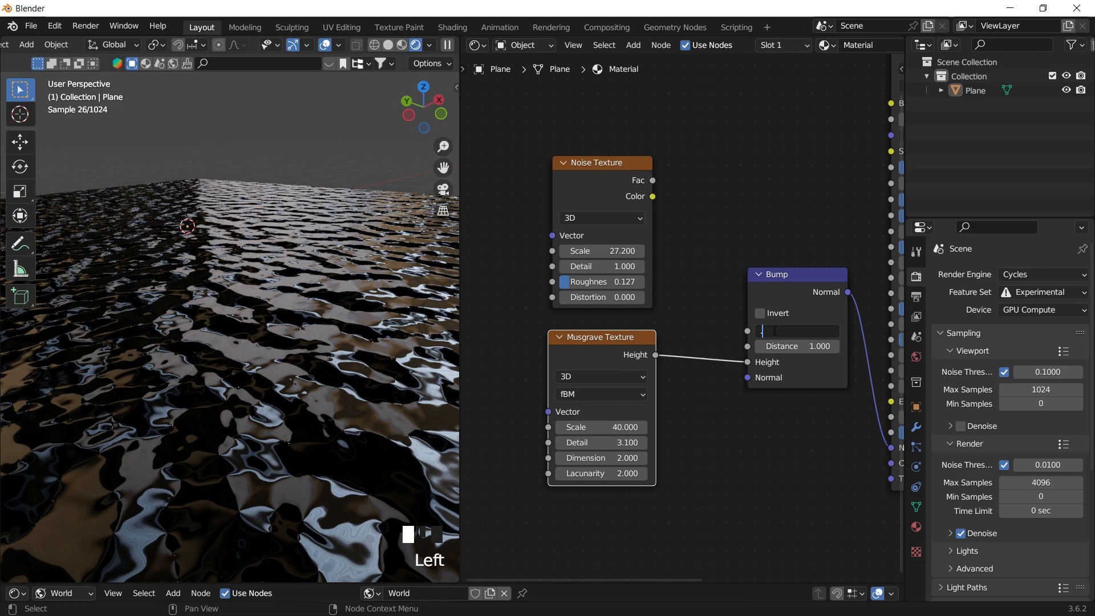
text(0.4)
key(Return)
middle_click(894, 332)
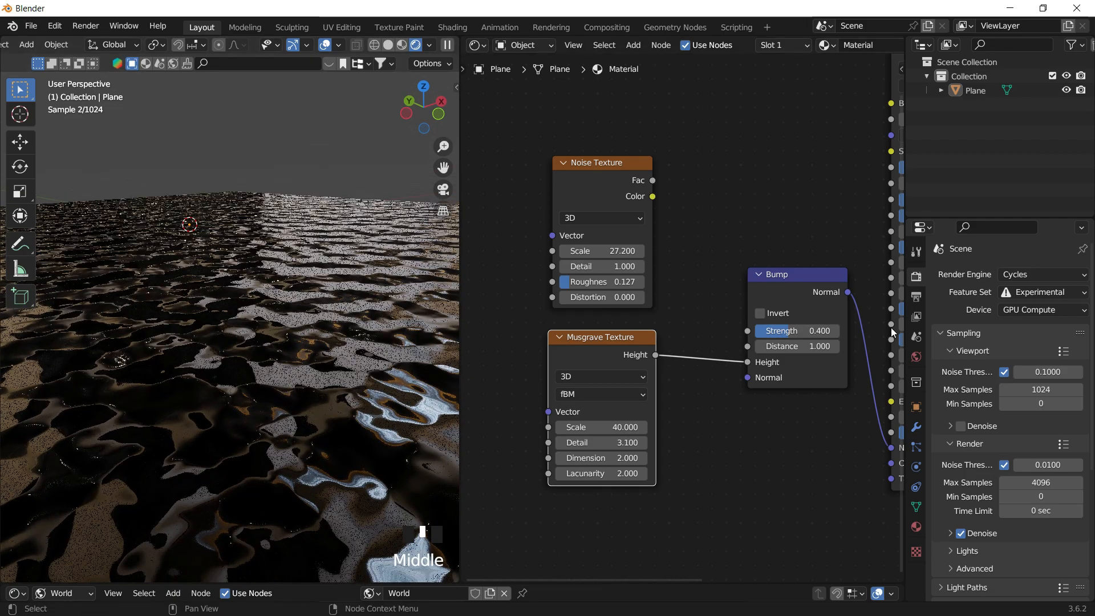
- Lower the Bump node's Strength to 0.3 and check the ripples from another angle
drag(819, 330, 839, 331)
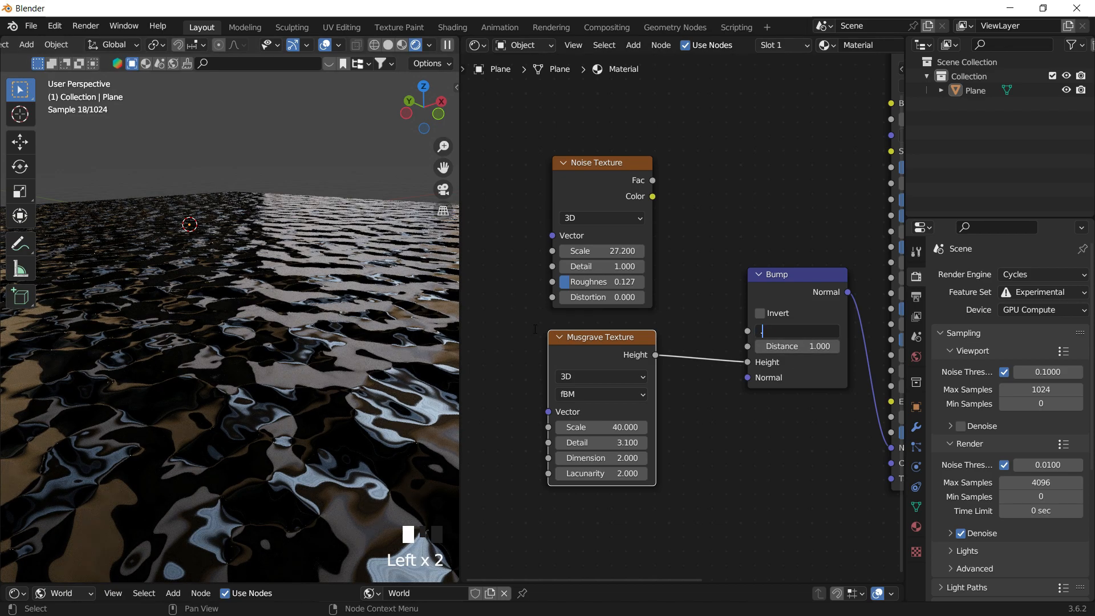
text(0.3)
key(Return)
middle_drag(395, 317, 224, 268)
- Delete the unused Noise Texture node and move the Musgrave Texture node up into the freed space
middle_drag(668, 454, 712, 260)
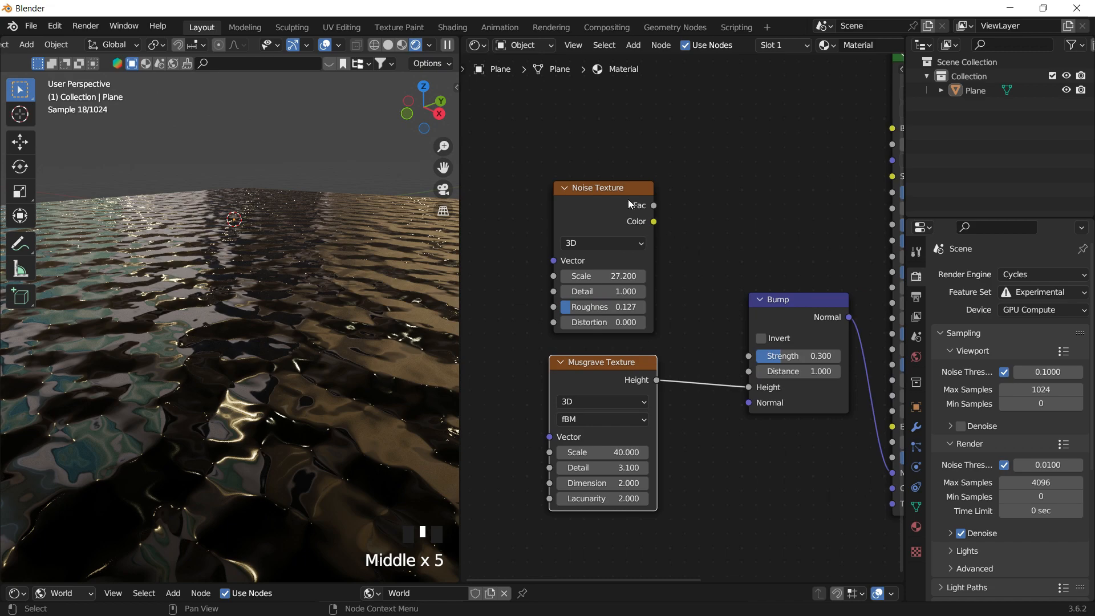
drag(628, 200, 626, 196)
key(x)
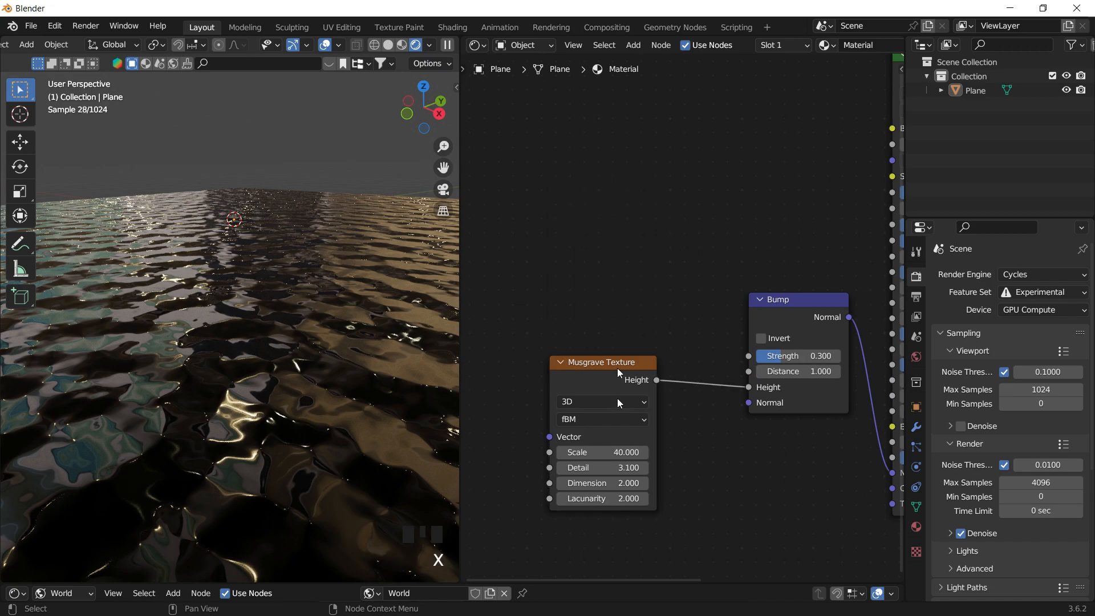
drag(614, 388, 654, 309)
click(587, 227)
- Add Mapping and Texture Coordinate nodes feeding the Musgrave Texture's Vector input and position them beside it
middle_drag(625, 263, 726, 247)
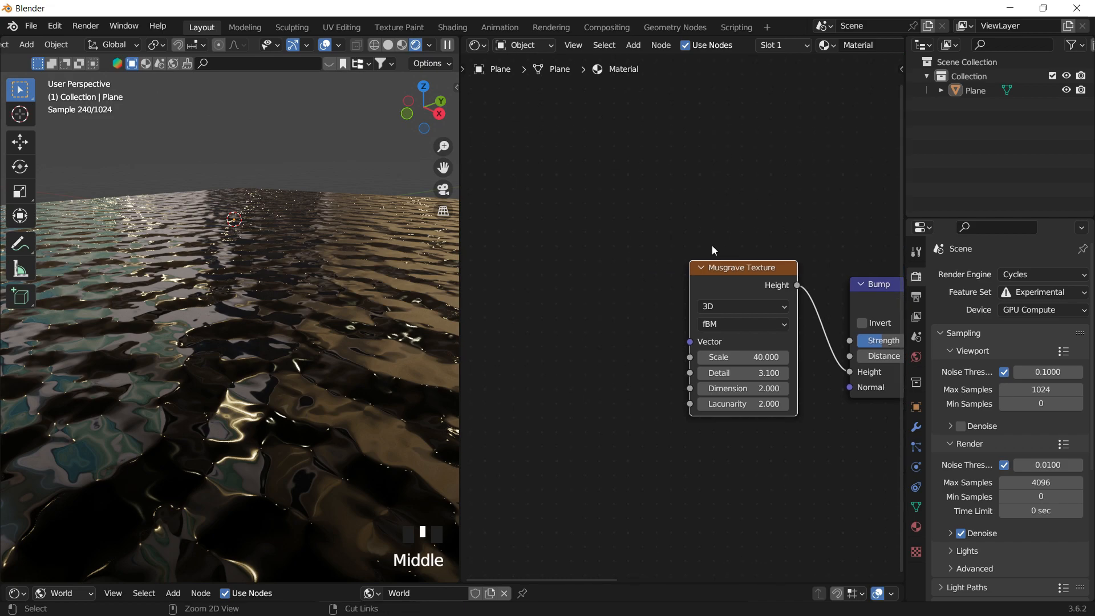
key(ctrl+t)
middle_drag(706, 230, 741, 231)
drag(662, 280, 634, 198)
click(717, 181)
middle_drag(717, 181, 755, 204)
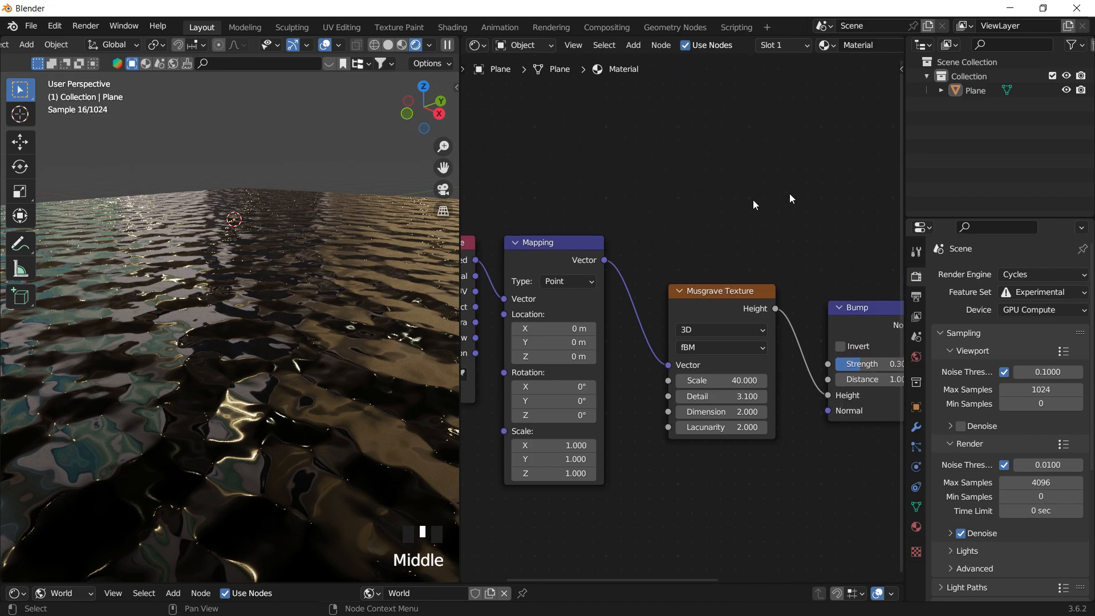
drag(580, 263, 598, 244)
- Connect the Texture Coordinate's Object output to the Mapping node's Vector input in place of Generated
middle_drag(471, 308, 542, 324)
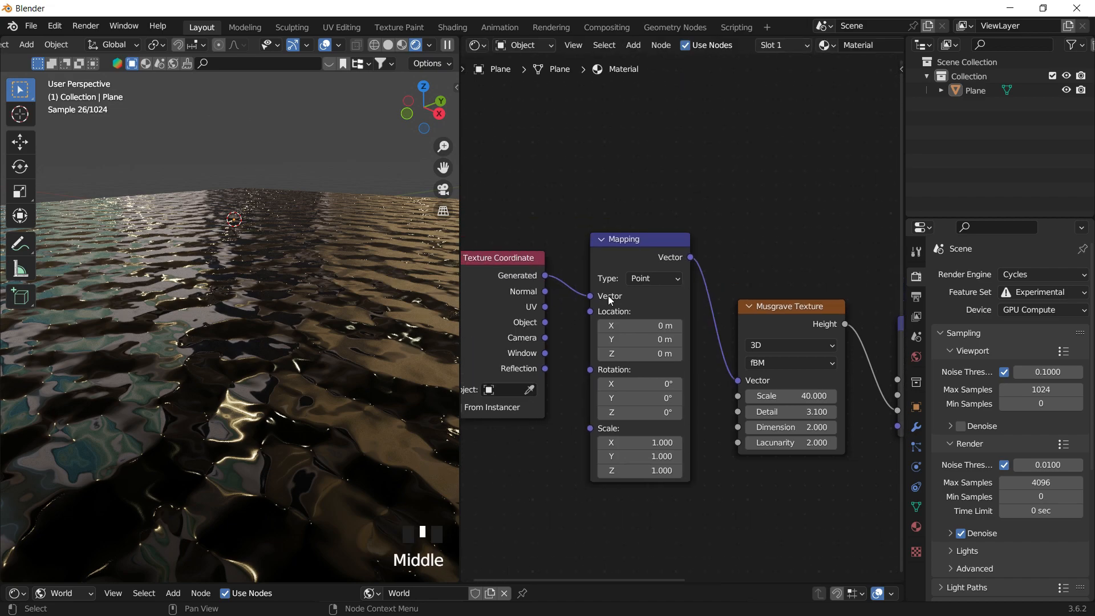
drag(546, 322, 591, 296)
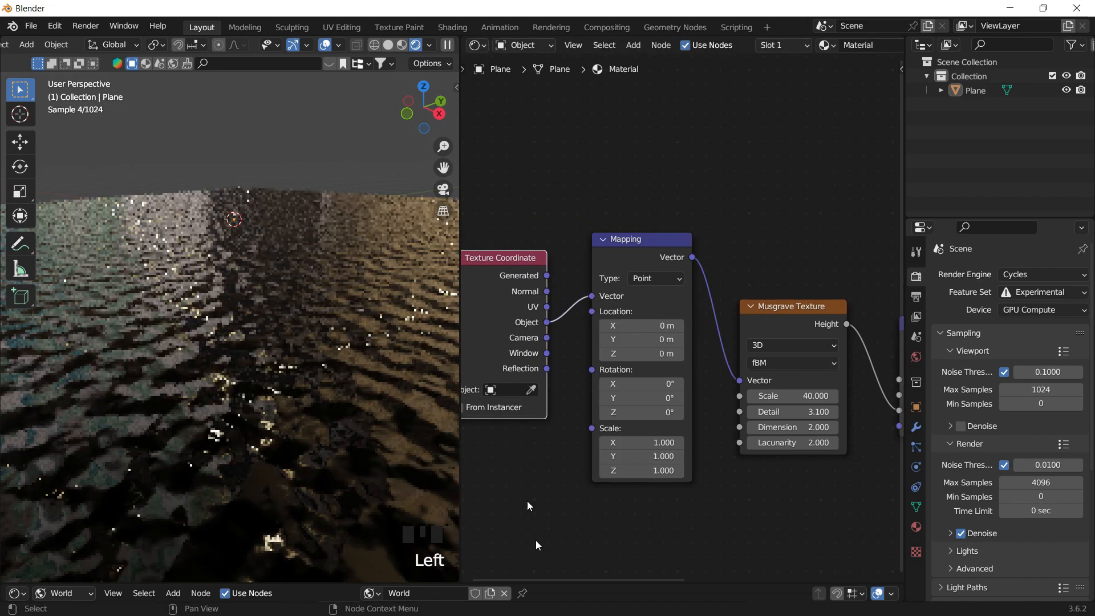
middle_drag(259, 276, 273, 295)
scroll(227, 276, down, 3)
scroll(290, 314, up, 2)
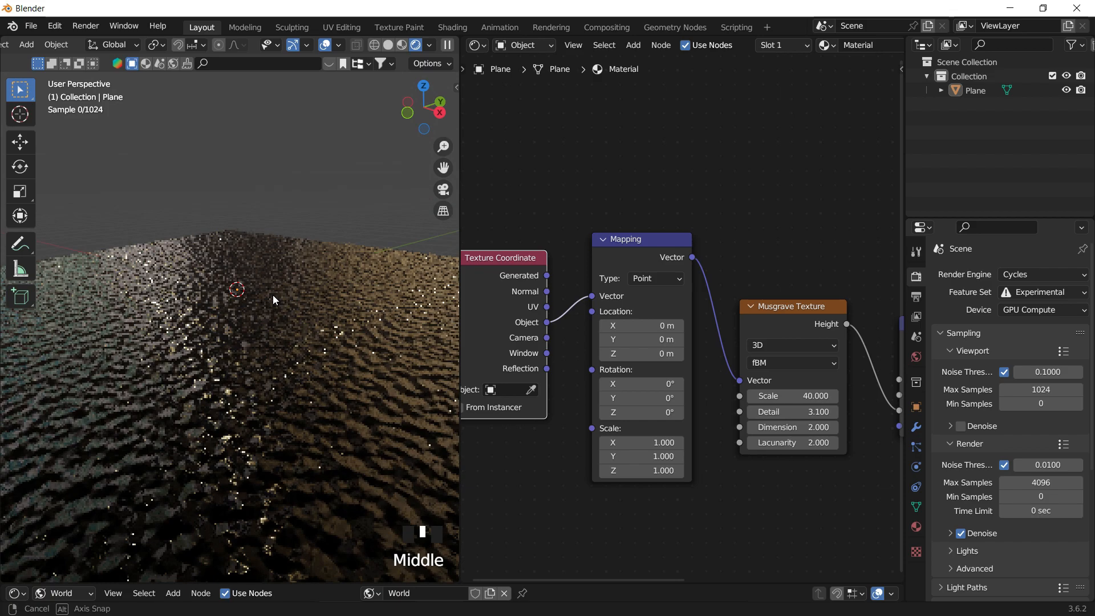
click(305, 335)
middle_drag(306, 339, 281, 261)
scroll(272, 323, up, 2)
scroll(270, 368, up, 2)
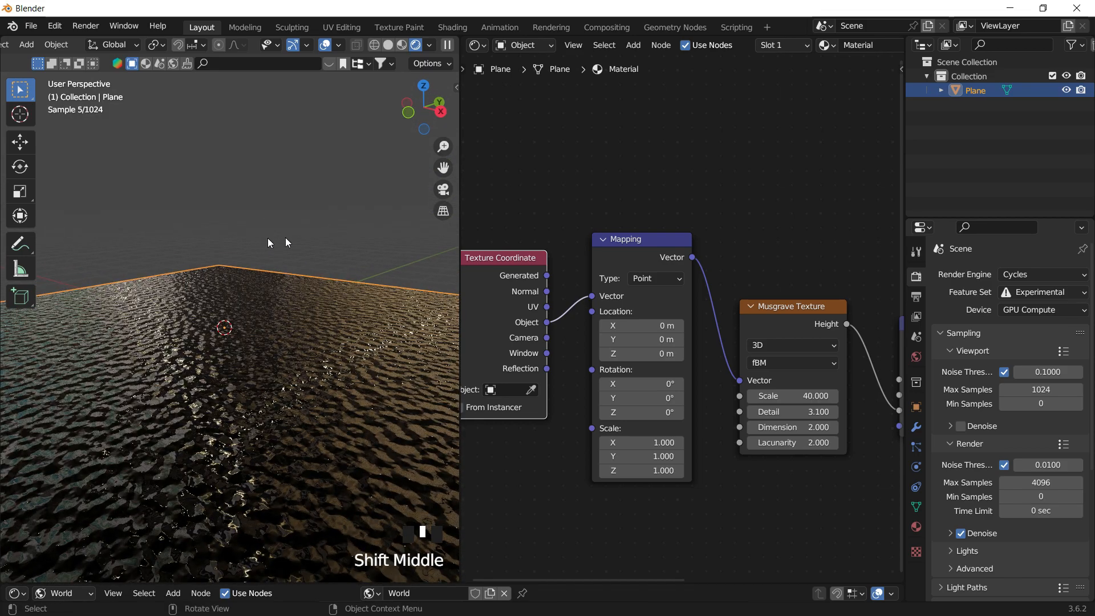
- Set the Principled BSDF's Roughness to 0.093 and deselect the plane
middle_drag(591, 134, 579, 183)
scroll(722, 235, down, 8)
middle_drag(721, 241, 638, 230)
scroll(766, 278, up, 4)
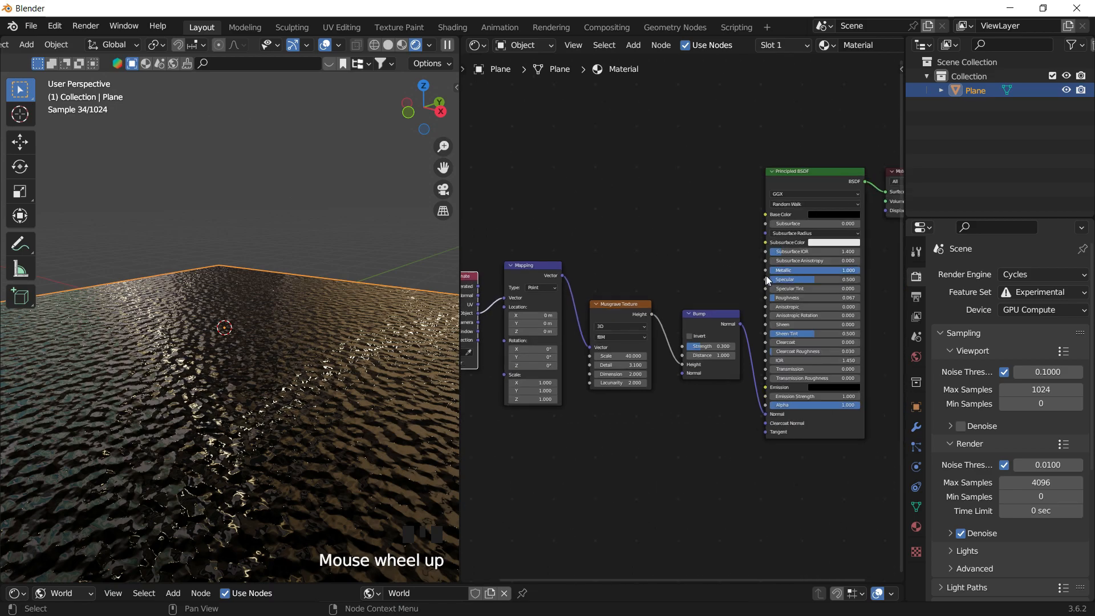
middle_drag(665, 294, 639, 306)
scroll(639, 307, up, 12)
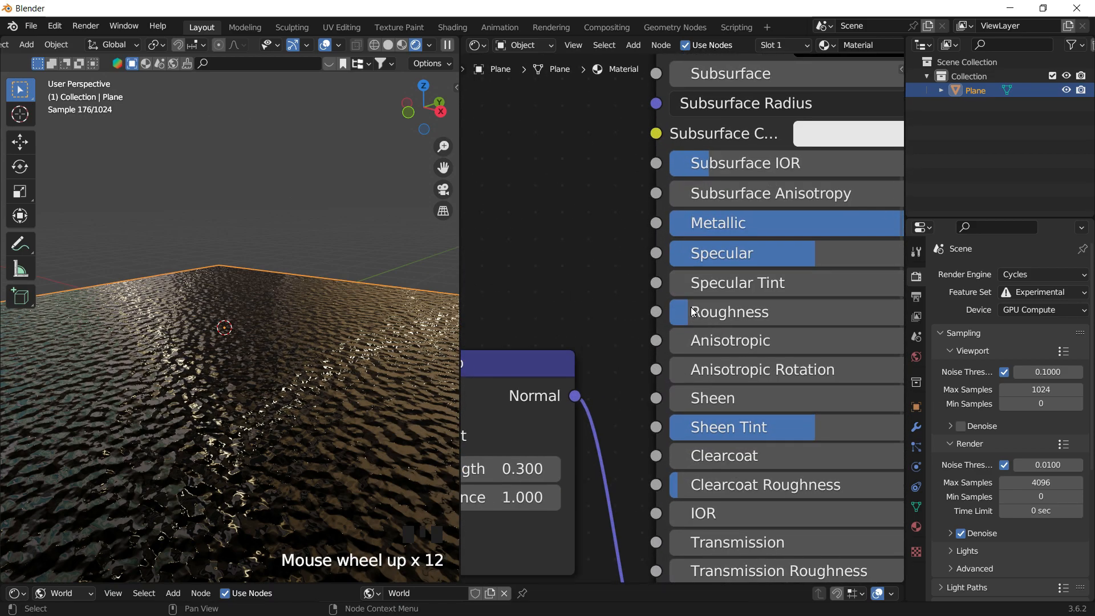
middle_drag(707, 310, 705, 314)
drag(705, 314, 716, 314)
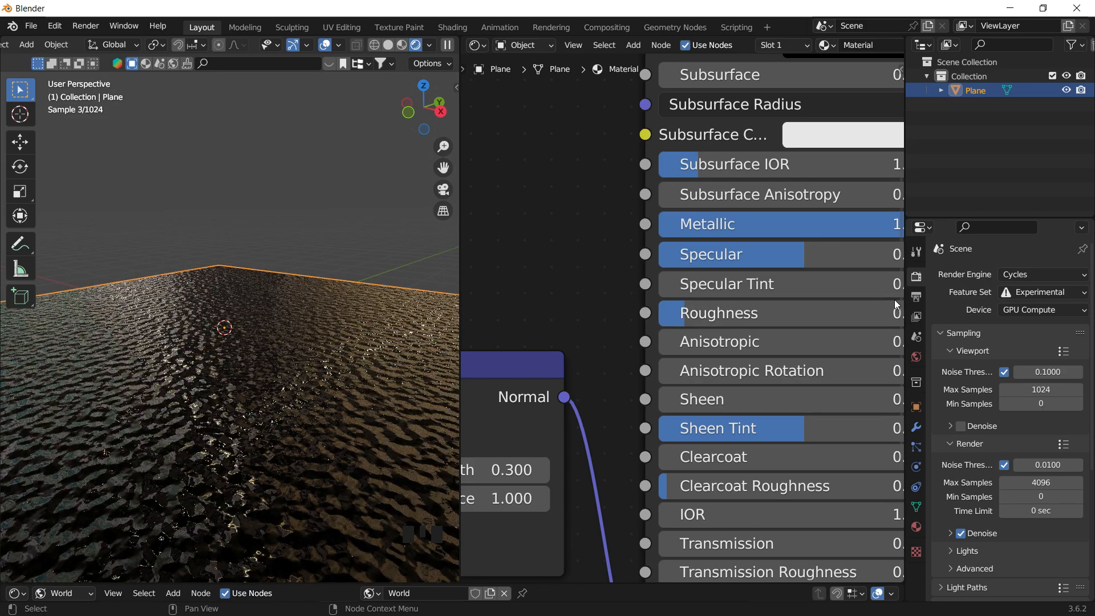
scroll(526, 243, down, 11)
click(278, 228)
middle_drag(275, 291, 326, 236)
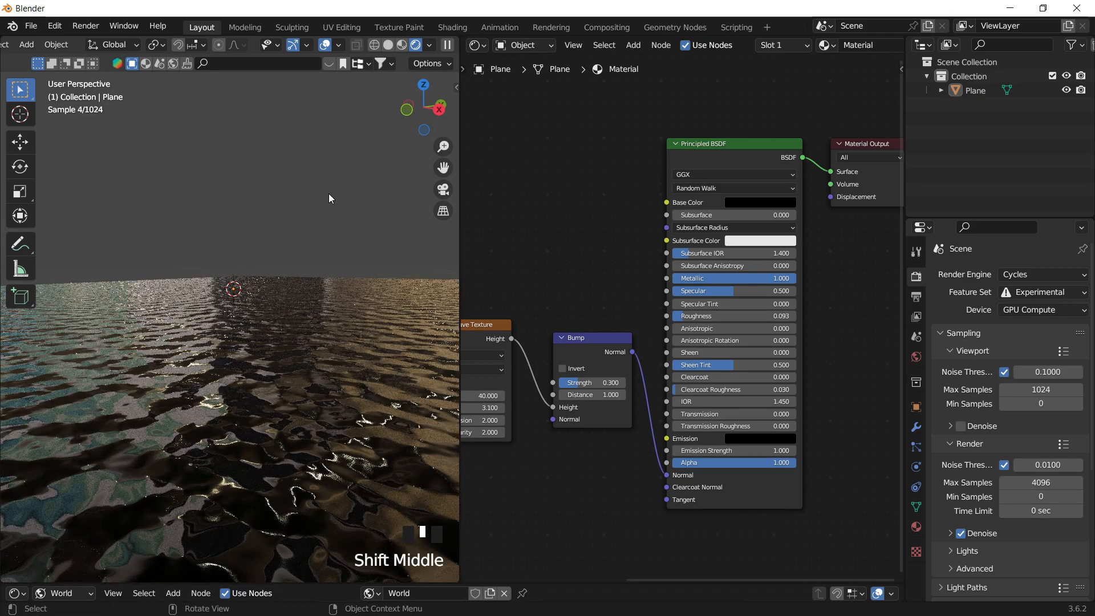
click(336, 147)
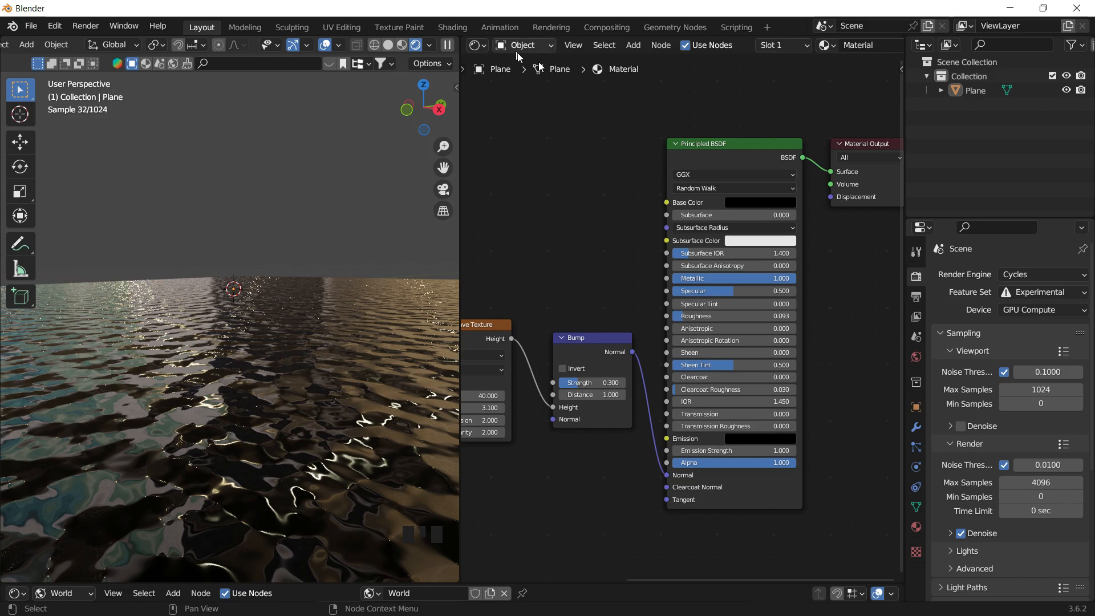
- Enable Scene World lighting for the rendered viewport and switch the shader editor to the World nodes
click(429, 46)
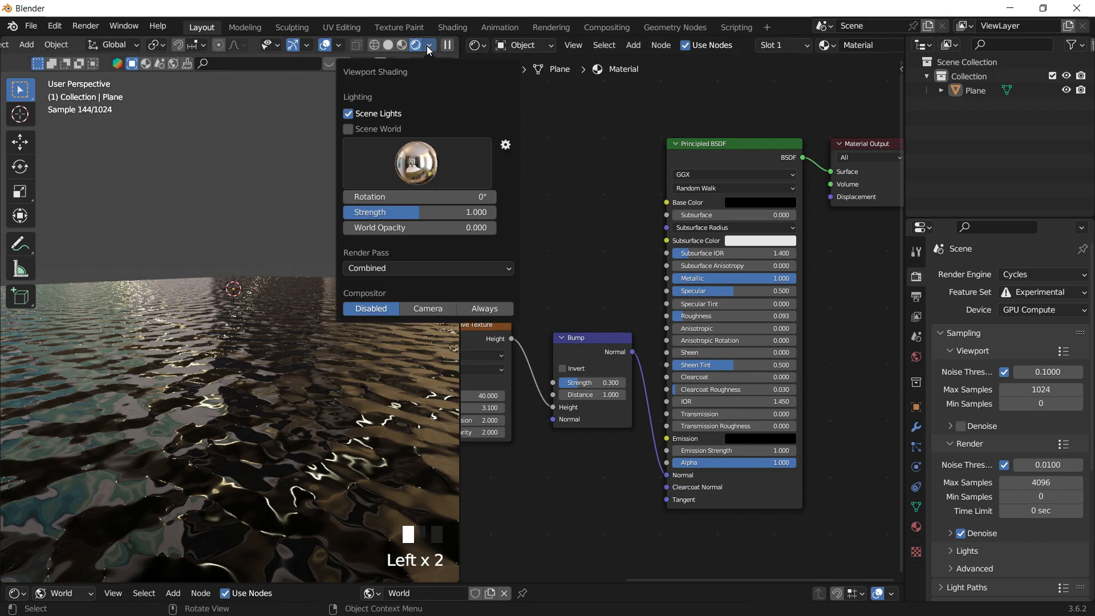
click(364, 130)
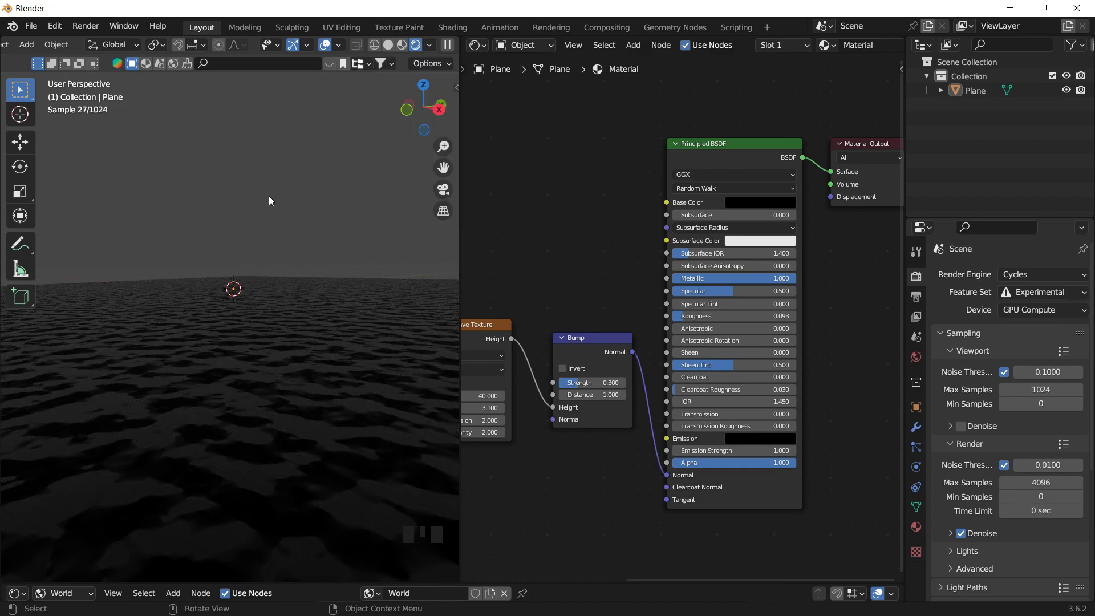
click(522, 47)
click(528, 76)
- Add a Sky Texture node beside the Background node and connect its Color output to the Background's Color input
middle_drag(614, 364, 528, 516)
key(shift+a)
text(envi)
key(BackSpace)
key(BackSpace)
key(BackSpace)
text(sky)
key(Return)
click(541, 163)
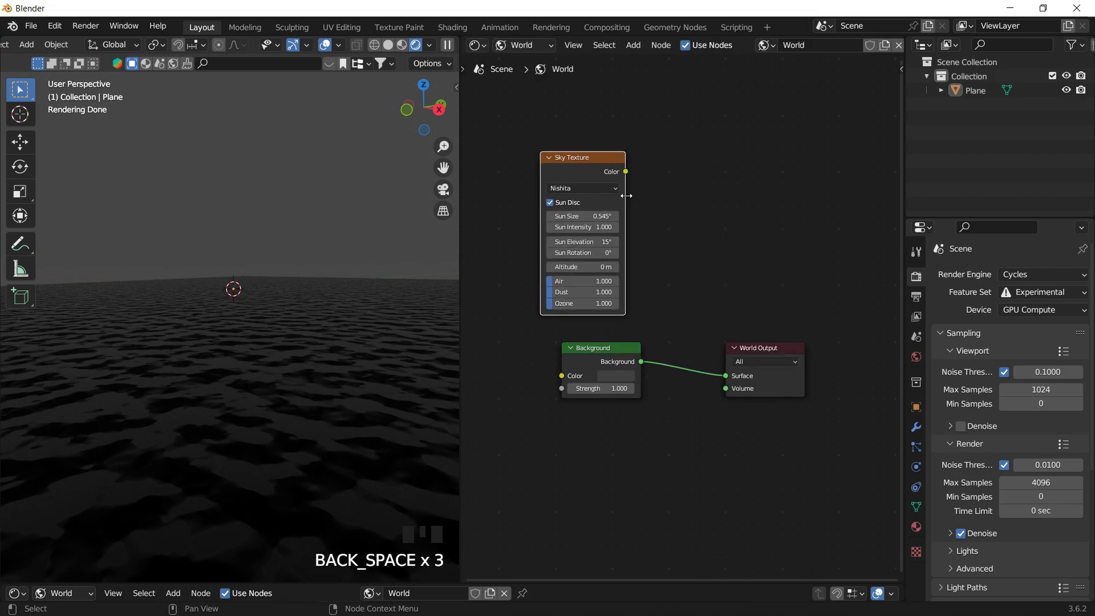
middle_drag(626, 196, 706, 208)
drag(664, 193, 642, 388)
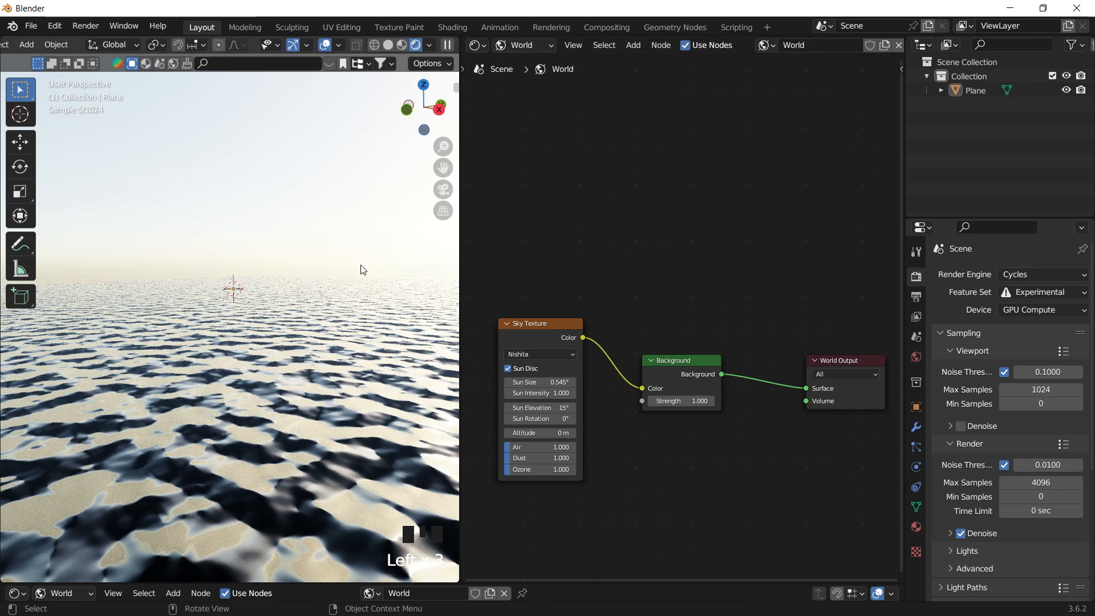
- Examine the sky-lit water surface and horizon from several angles and distances
scroll(362, 269, down, 4)
middle_drag(362, 269, 293, 259)
scroll(258, 267, up, 5)
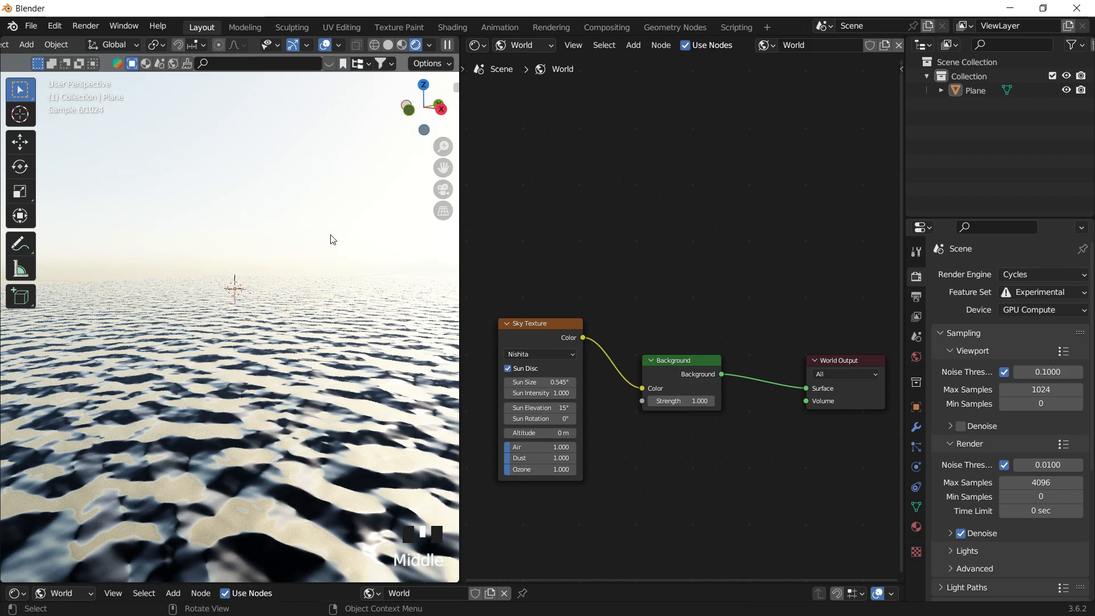
mouse_move(228, 191)
shift+middle_down()
mouse_move(186, 265)
mouse_move(232, 248)
mouse_move(250, 271)
mouse_move(284, 252)
mouse_move(221, 201)
shift+middle_up()
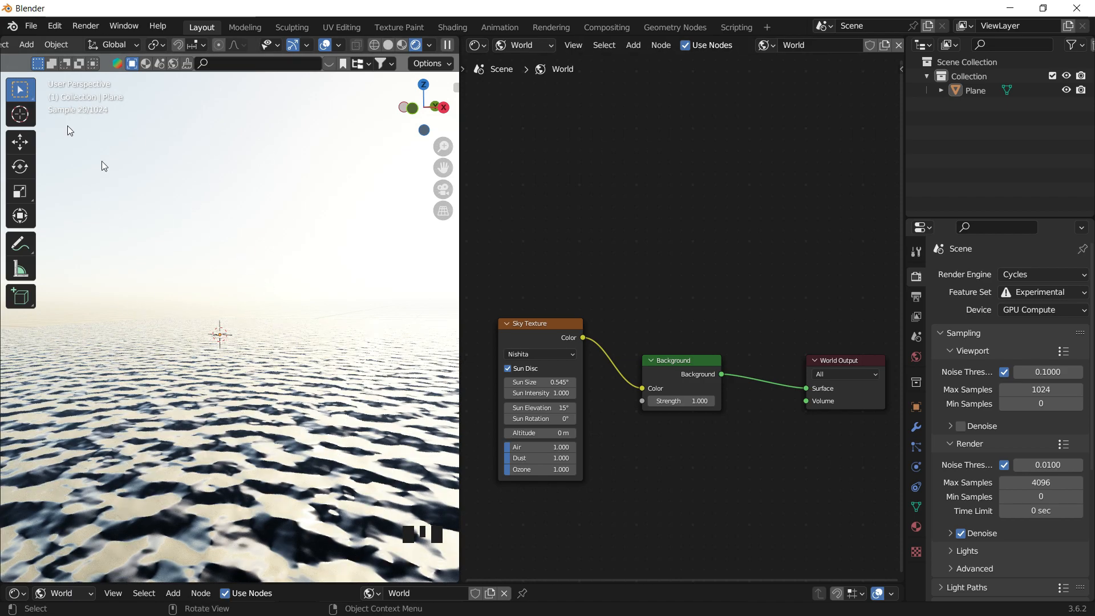
middle_drag(325, 207, 302, 214)
middle_drag(296, 334, 278, 325)
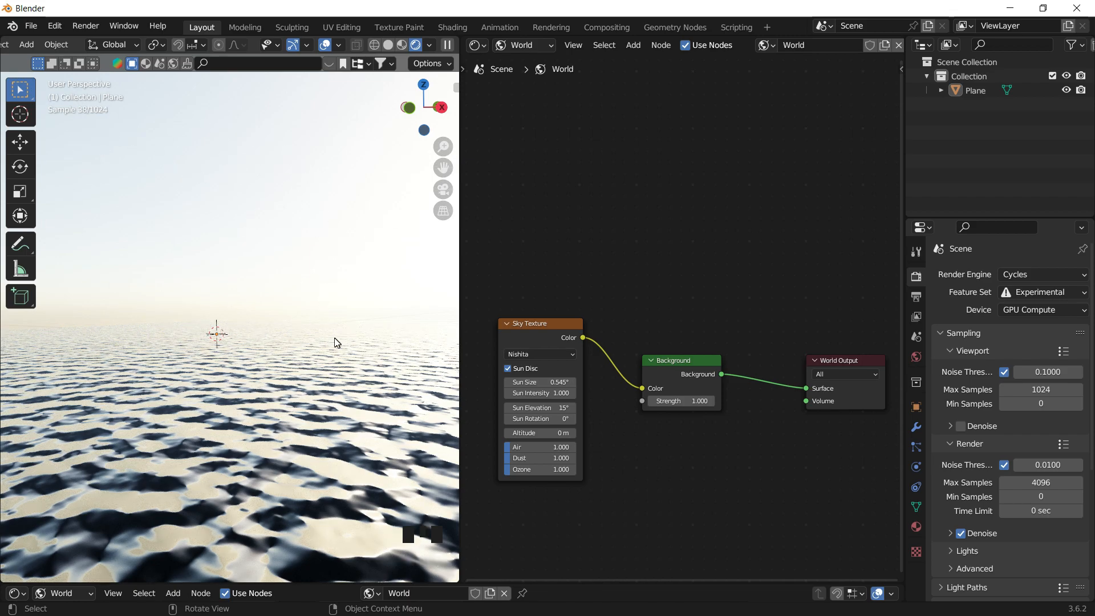
middle_drag(332, 333, 306, 374)
scroll(348, 346, down, 2)
scroll(341, 374, up, 3)
scroll(308, 379, up, 2)
shift+middle_drag(322, 428, 205, 409)
scroll(333, 397, up, 2)
scroll(298, 372, down, 2)
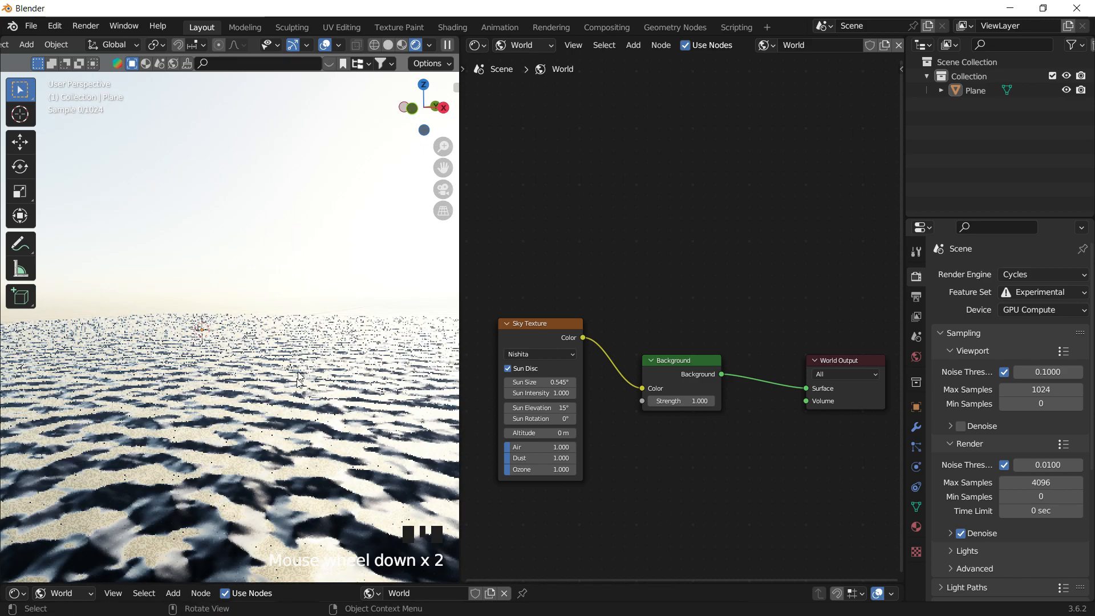
click(354, 493)
click(306, 297)
click(299, 280)
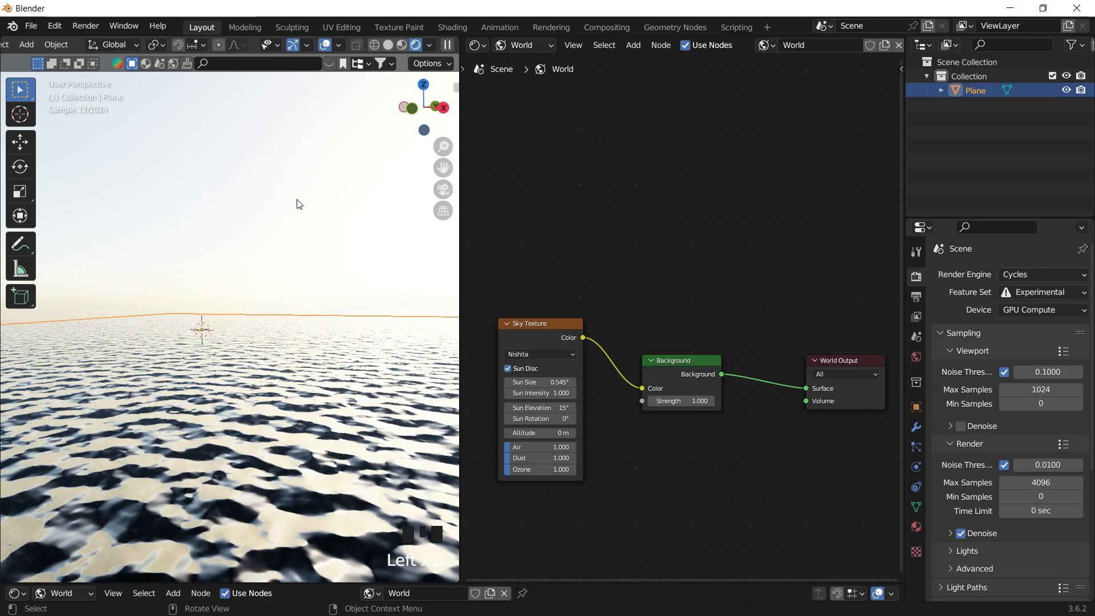
- Set the Sky Texture's Sun Size to 0.3°
scroll(720, 251, up, 4)
middle_drag(717, 238, 783, 201)
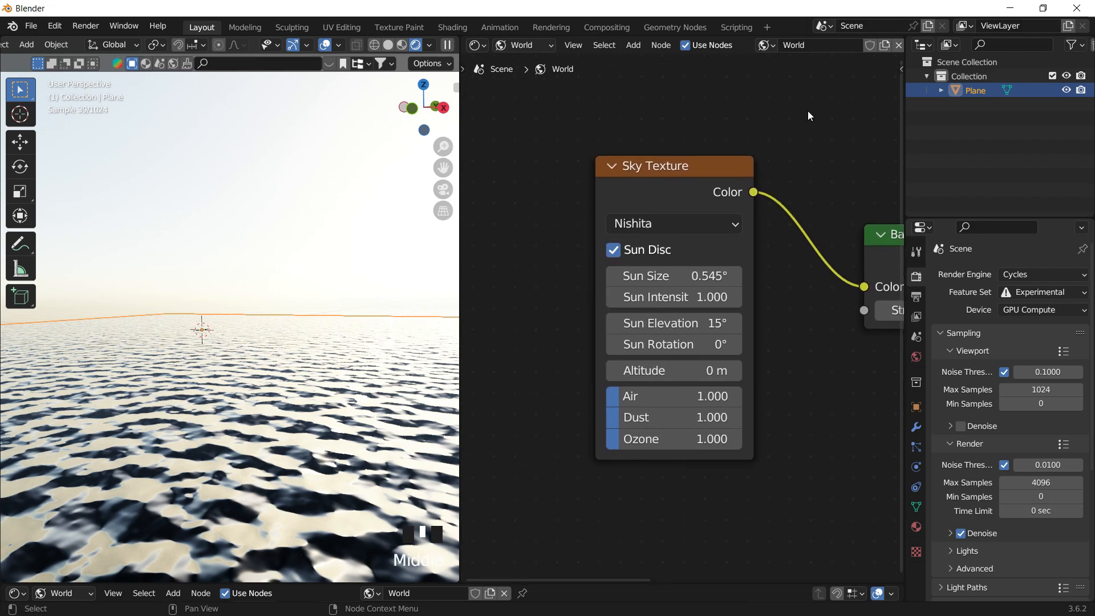
double_click(668, 276)
text(0.3)
key(Return)
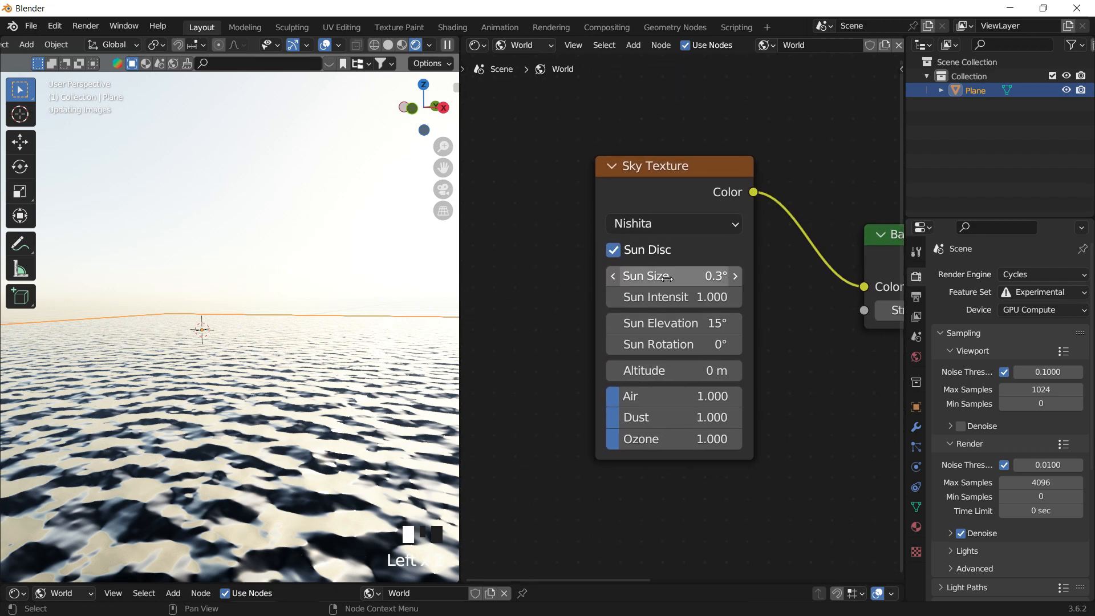
- Face the view towards the sun and raise the Sky Texture's Air and Dust to 10
middle_drag(264, 179, 262, 146)
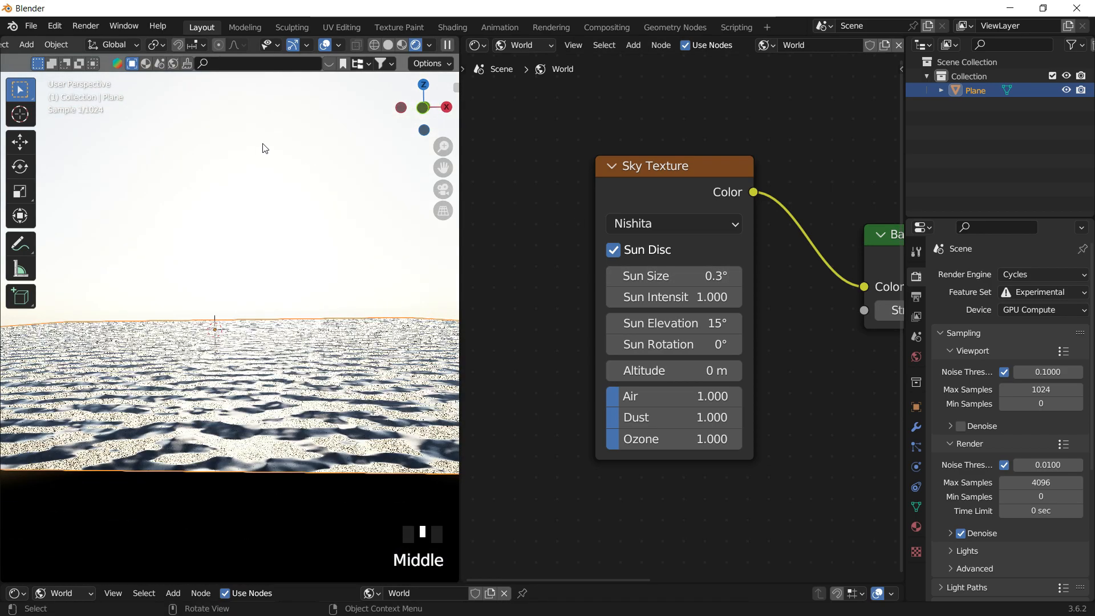
drag(682, 397, 744, 417)
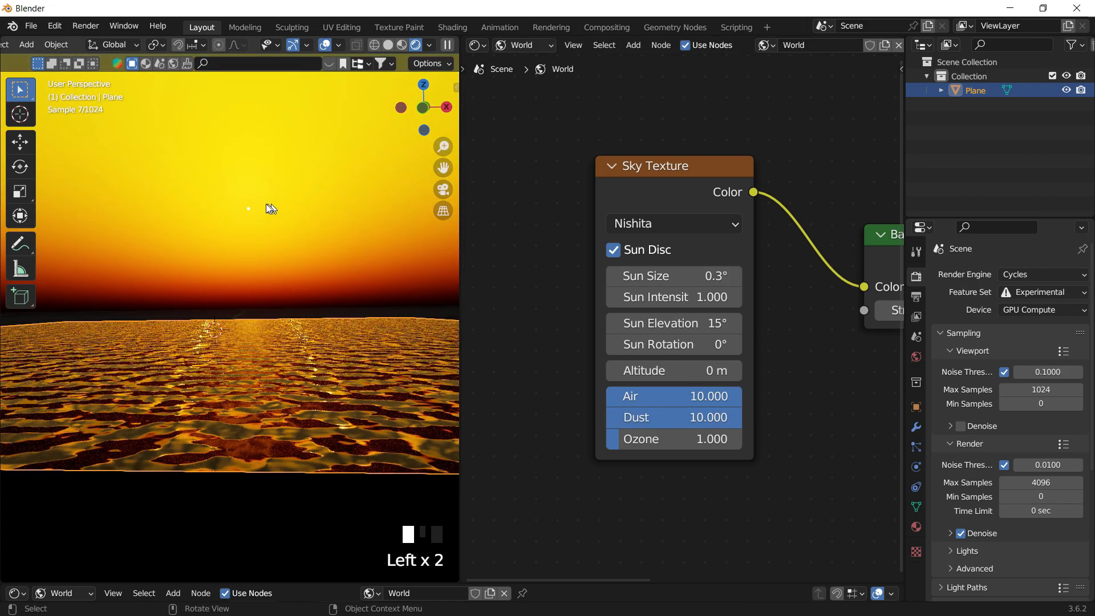
- Try a Sun Size of 0.4° on the Sky Texture and enlarge it further to 3.5°
click(698, 279)
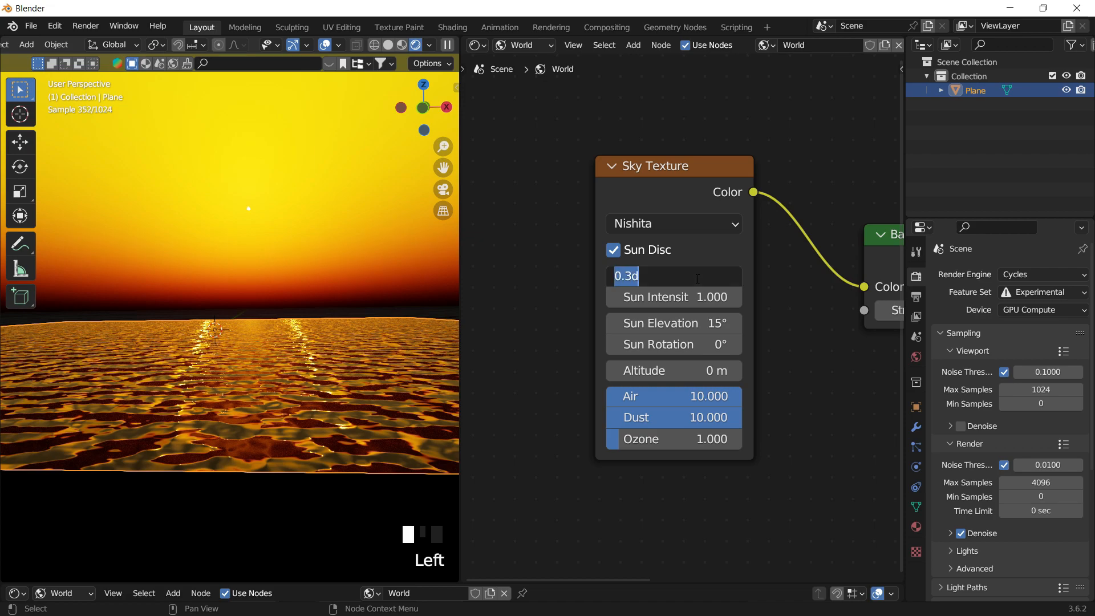
text(.4)
key(Return)
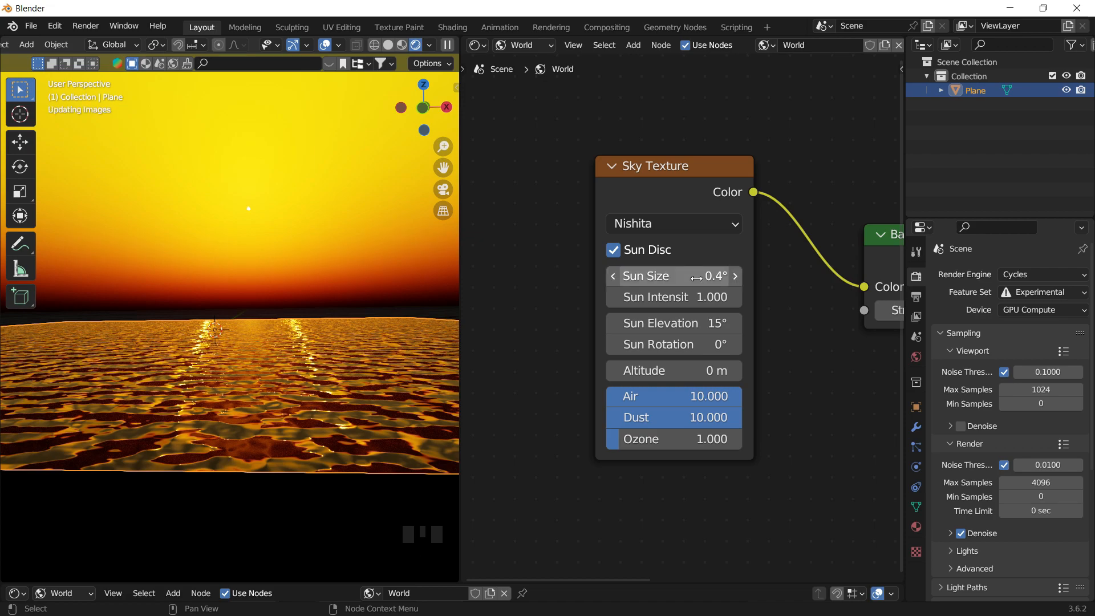
mouse_move(696, 279)
mouse_down()
mouse_move(719, 276)
mouse_move(692, 278)
mouse_up()
middle_drag(315, 253, 285, 256)
- Set the Sky Texture's Air and Dust both back to 1
click(707, 392)
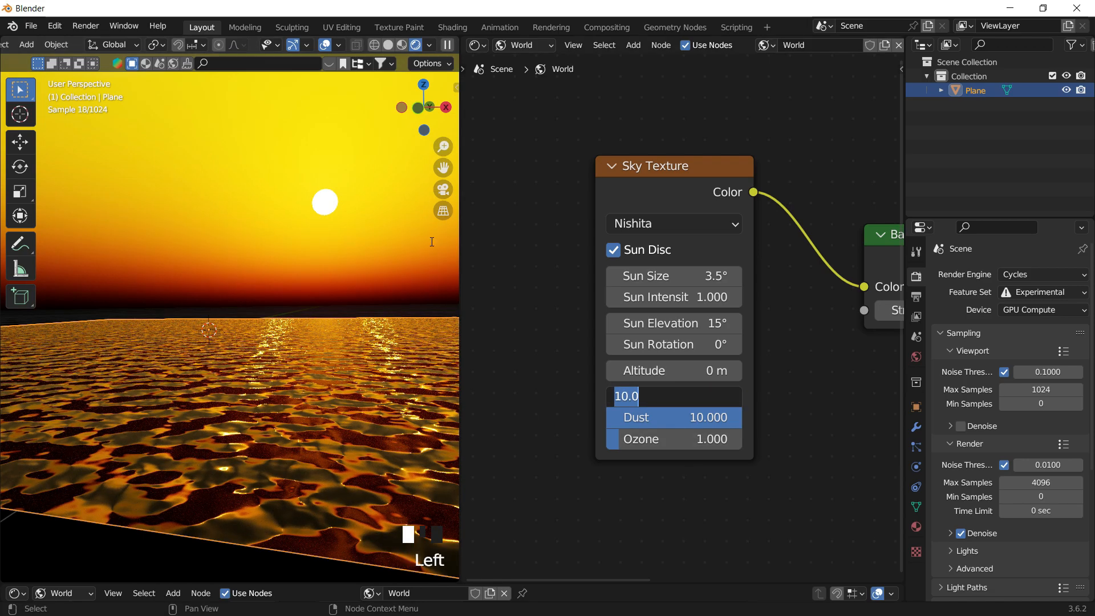
text(1)
key(Return)
double_click(718, 419)
text(1)
key(Return)
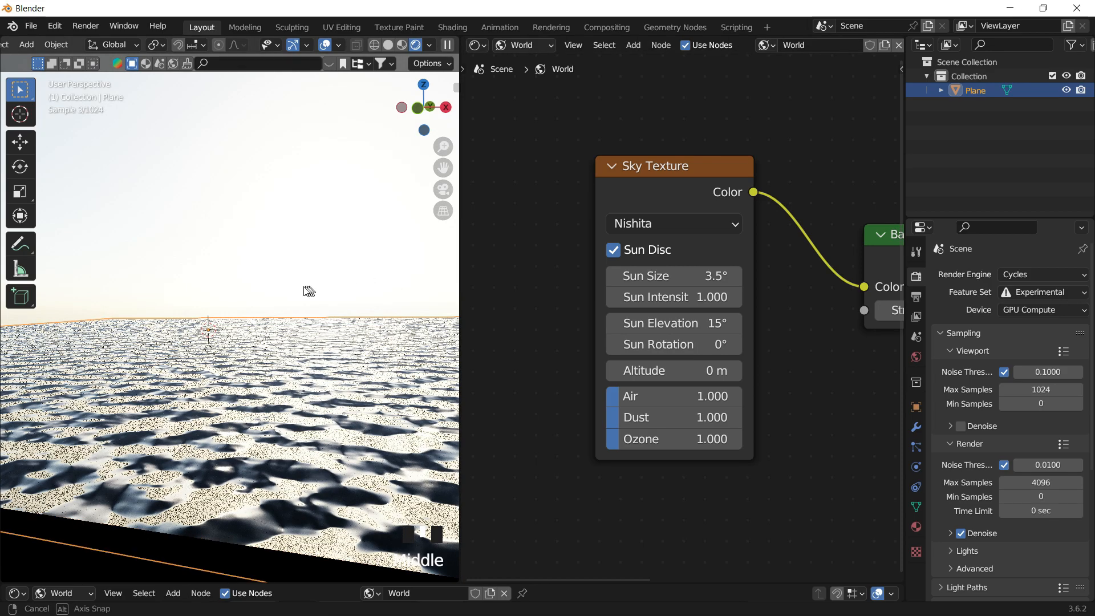
- Set the Sky Texture's Sun Elevation to 7° and check the lighting on the water
middle_drag(308, 291, 307, 247)
double_click(716, 323)
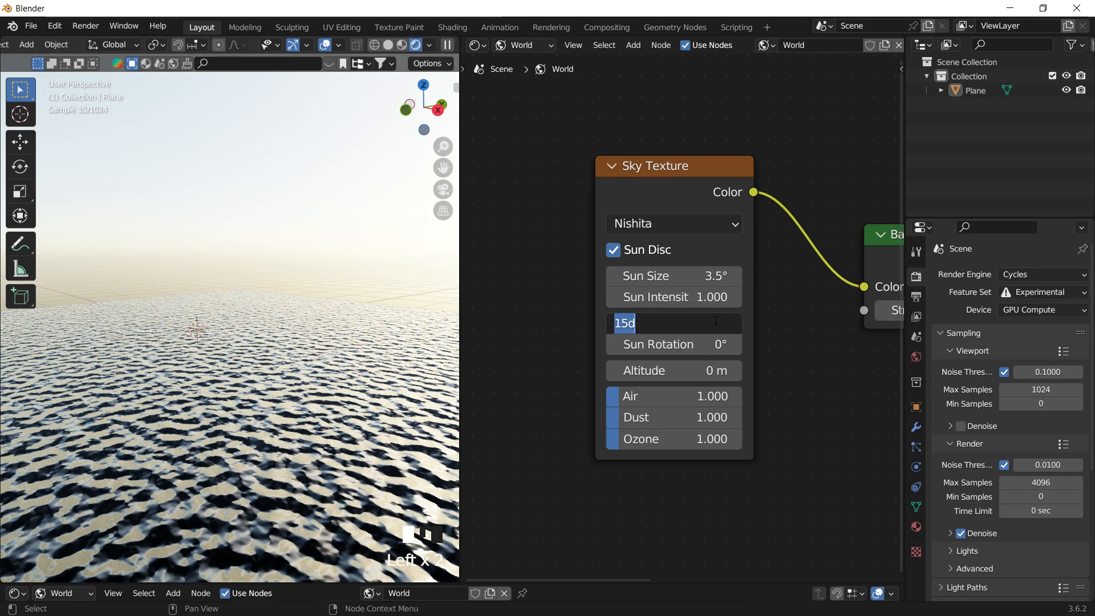
text(7)
key(Return)
middle_drag(287, 270, 361, 242)
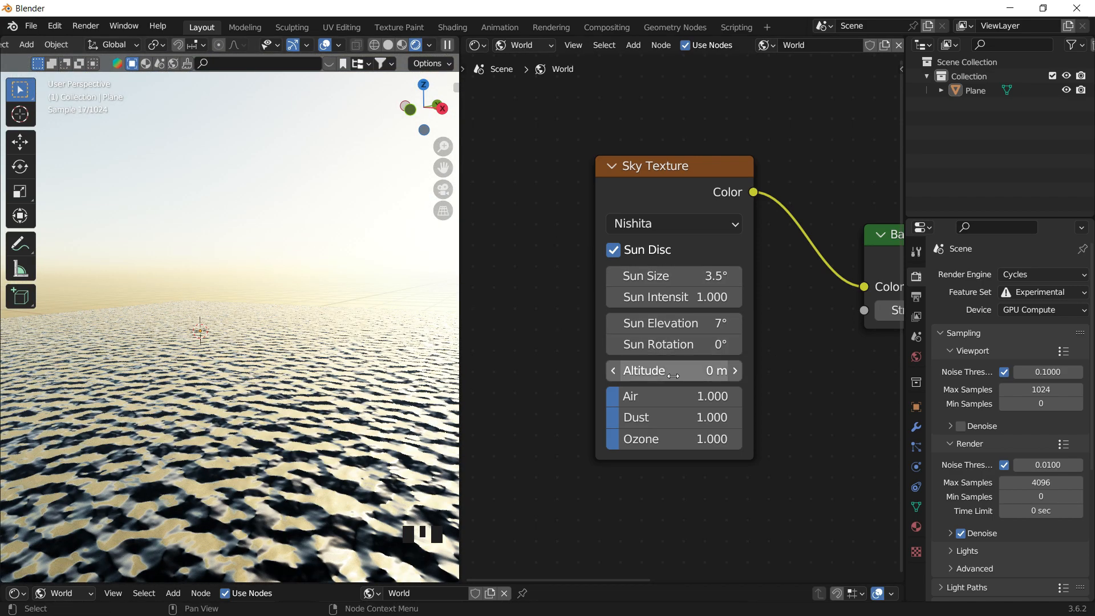
- Set the Sky Texture's Air to 1.5 and its Dust to 3
click(668, 393)
text(1.5)
key(Return)
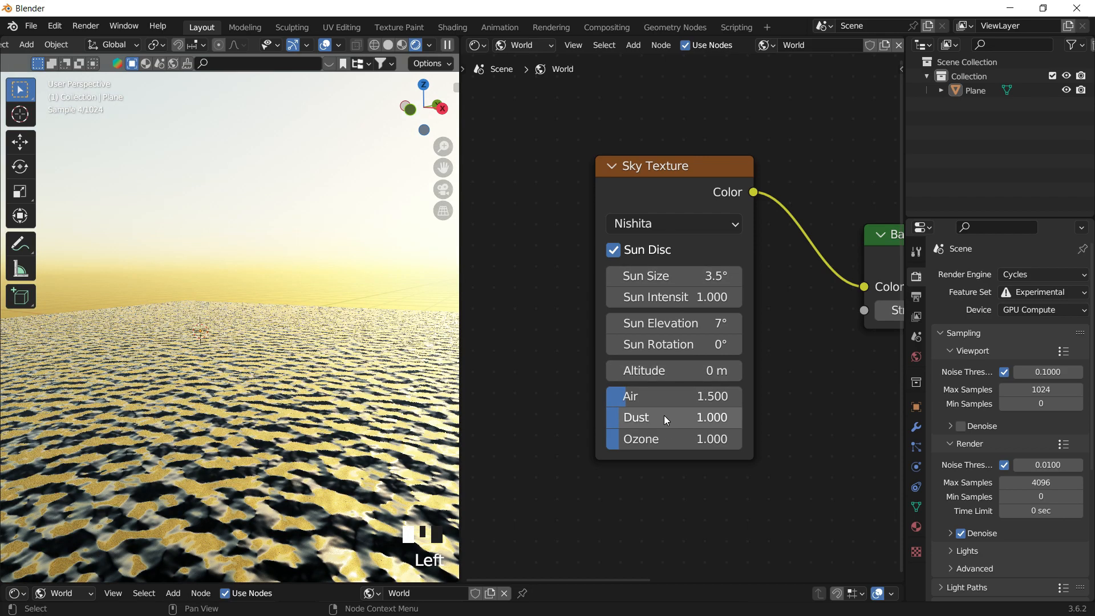
double_click(665, 417)
text(3)
key(Return)
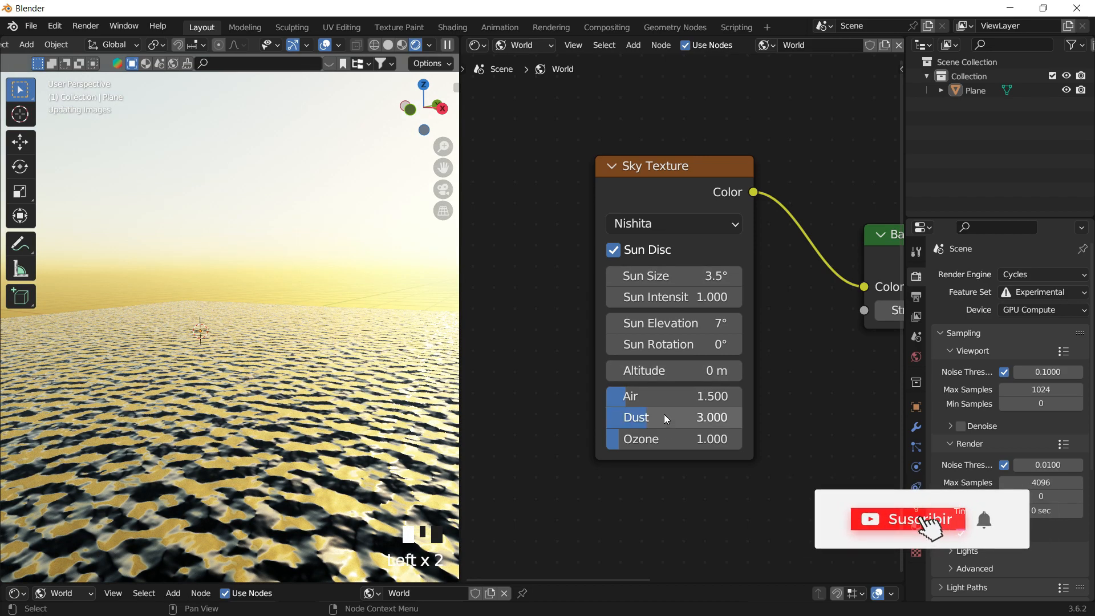
- Set the Sky Texture's Ozone to 3 and check the horizon from different sides
mouse_move(161, 230)
middle_down()
mouse_move(113, 256)
mouse_move(230, 273)
mouse_move(232, 261)
mouse_move(135, 259)
mouse_move(164, 247)
middle_up()
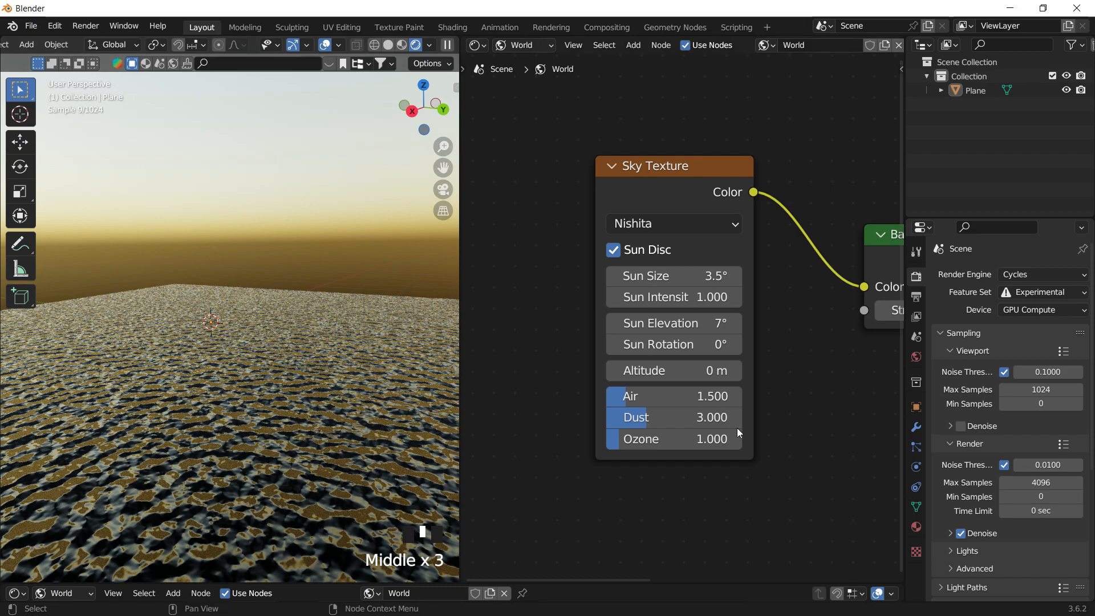
click(698, 437)
text(3)
key(Return)
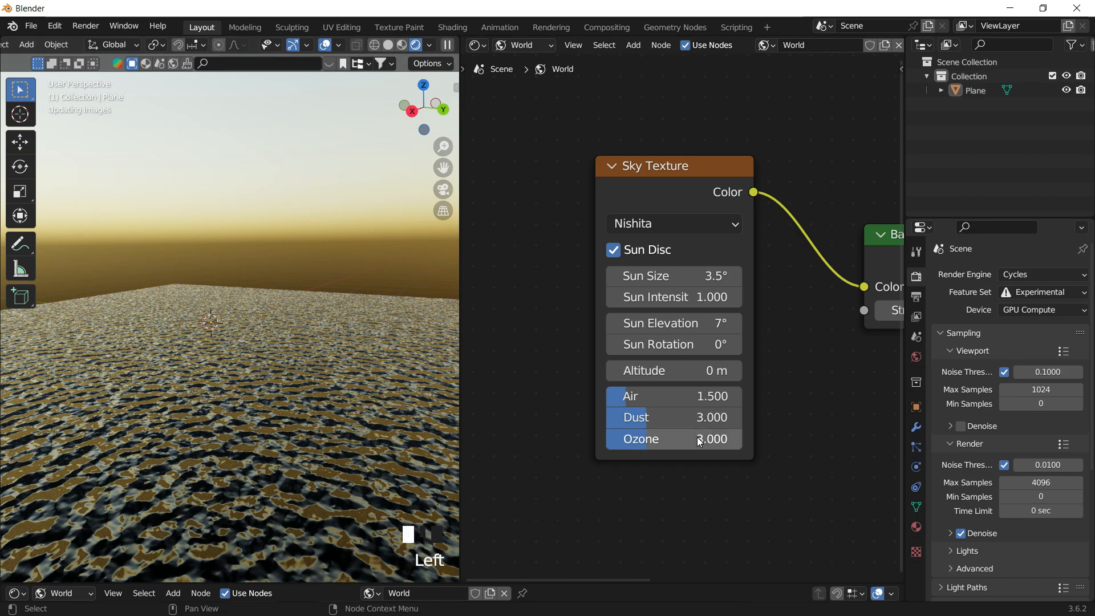
middle_drag(361, 332, 91, 334)
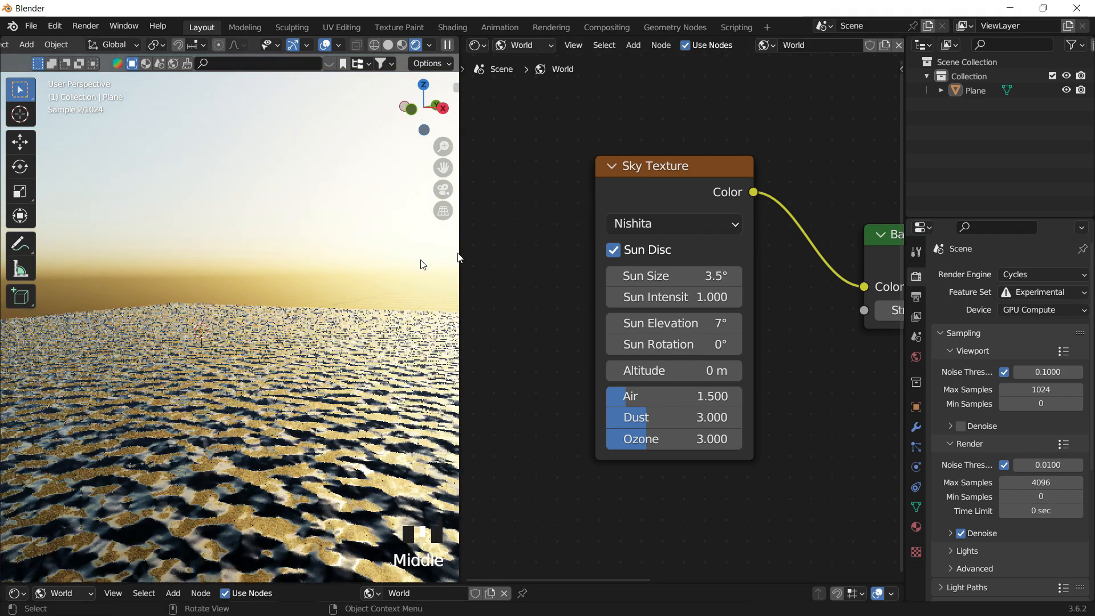
- Insert a Mix node set to Color between the Sky Texture and the Background node in the world shader
scroll(685, 245, down, 8)
drag(655, 243, 480, 240)
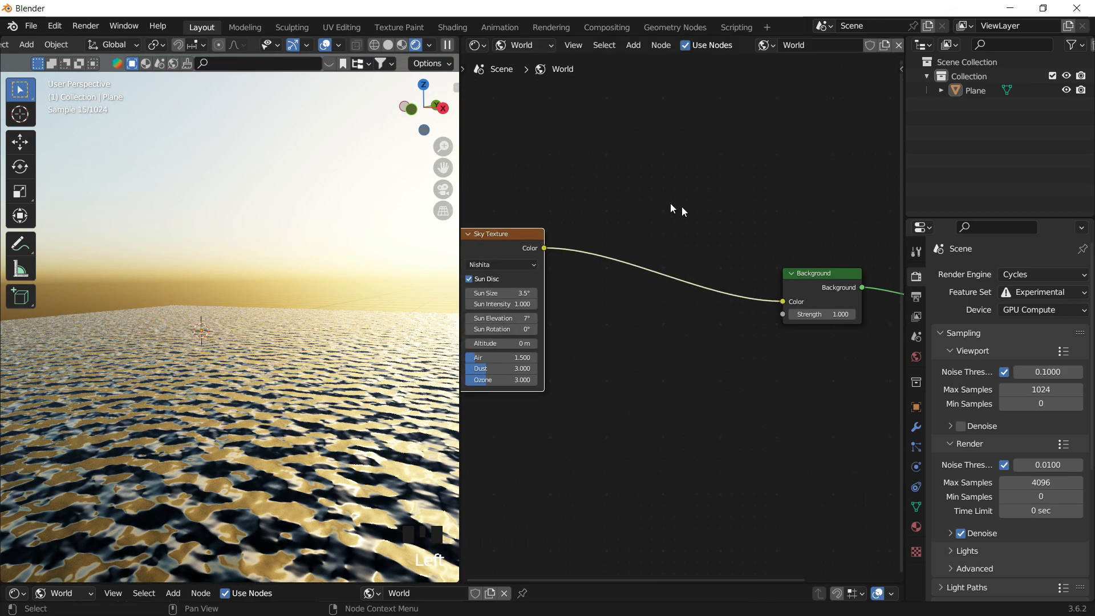
key(shift+a)
click(688, 191)
text(mix)
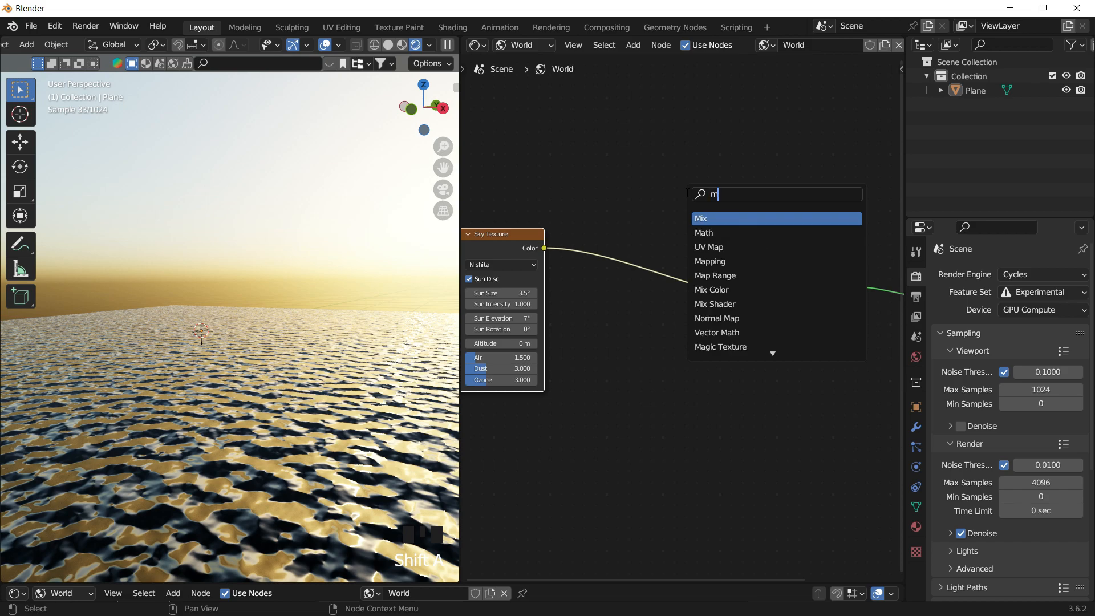
key(Return)
click(611, 274)
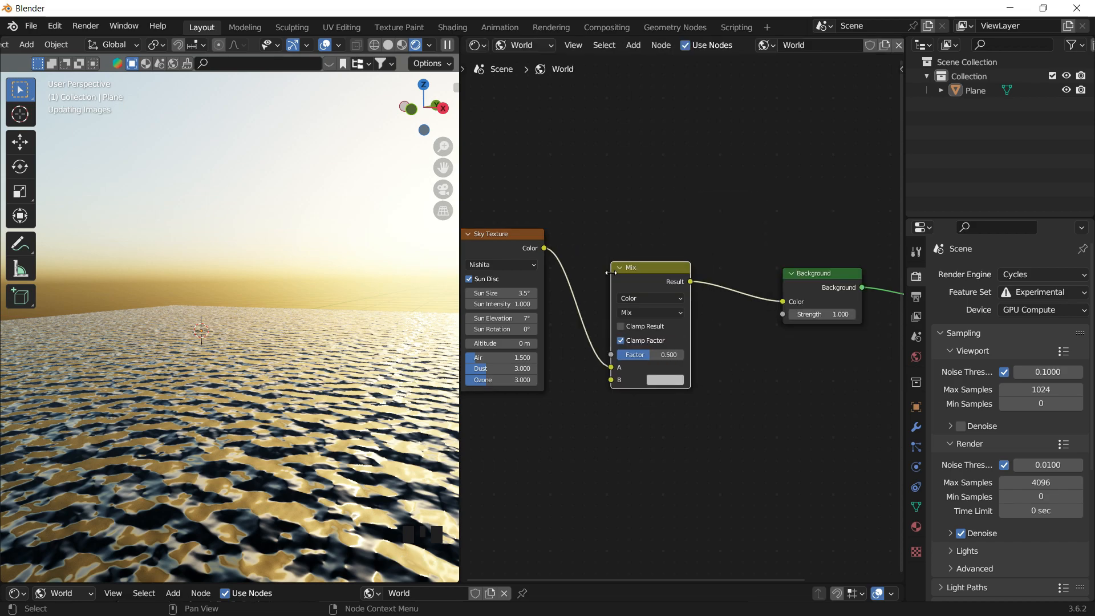
click(652, 298)
drag(649, 280, 656, 257)
scroll(679, 212, up, 4)
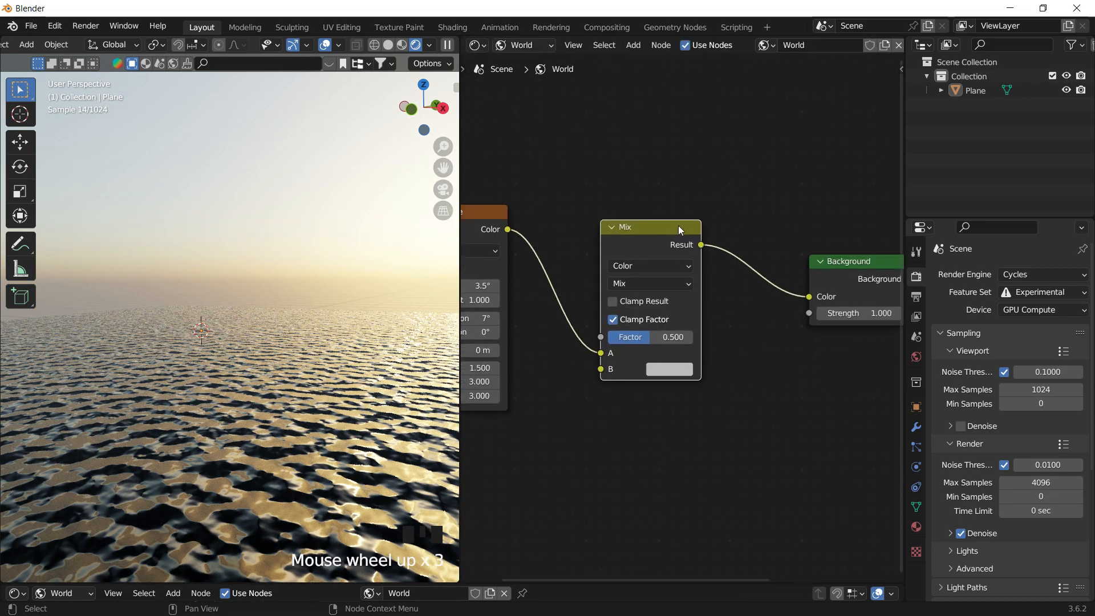
- Detach the Mix node to compare the sky without it, and put it back between Sky Texture and Background
middle_drag(645, 276, 719, 246)
scroll(628, 300, up, 3)
middle_drag(187, 294, 279, 334)
scroll(181, 310, up, 3)
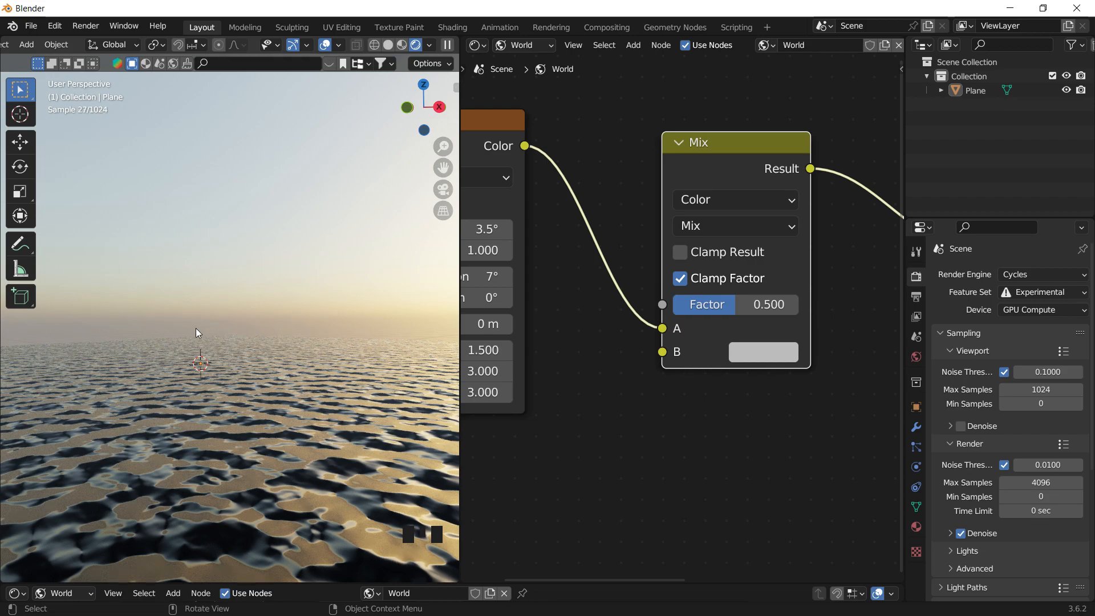
alt+drag(709, 173, 714, 315)
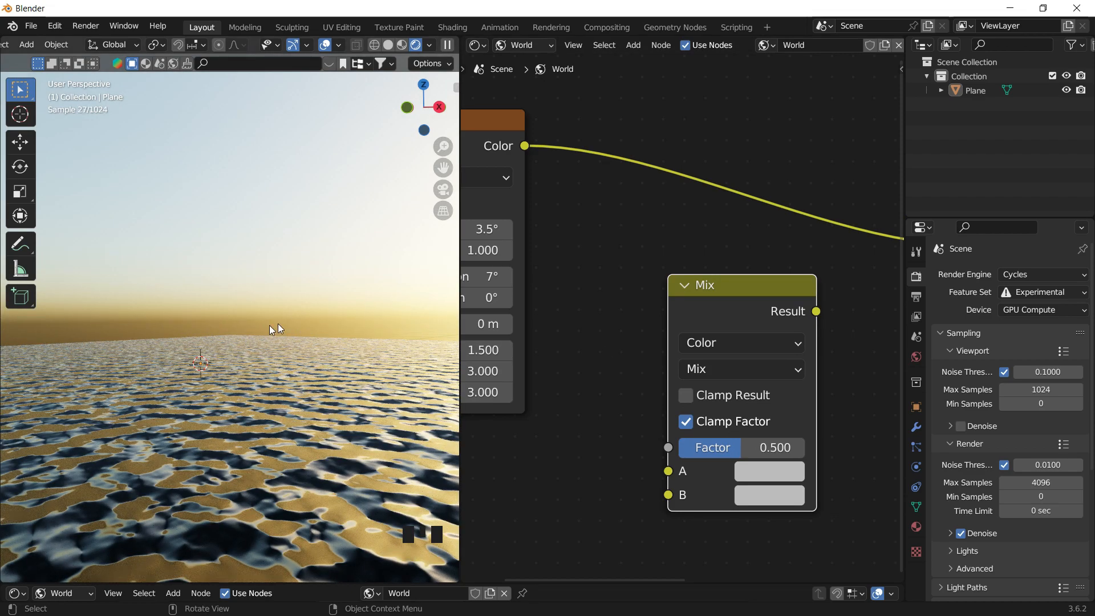
drag(760, 308, 697, 198)
- Set the Mix node's B color to a cyan-blue with a hue of about 0.54
scroll(658, 255, down, 2)
middle_drag(714, 245, 701, 341)
scroll(667, 245, down, 1)
scroll(696, 274, up, 2)
click(722, 407)
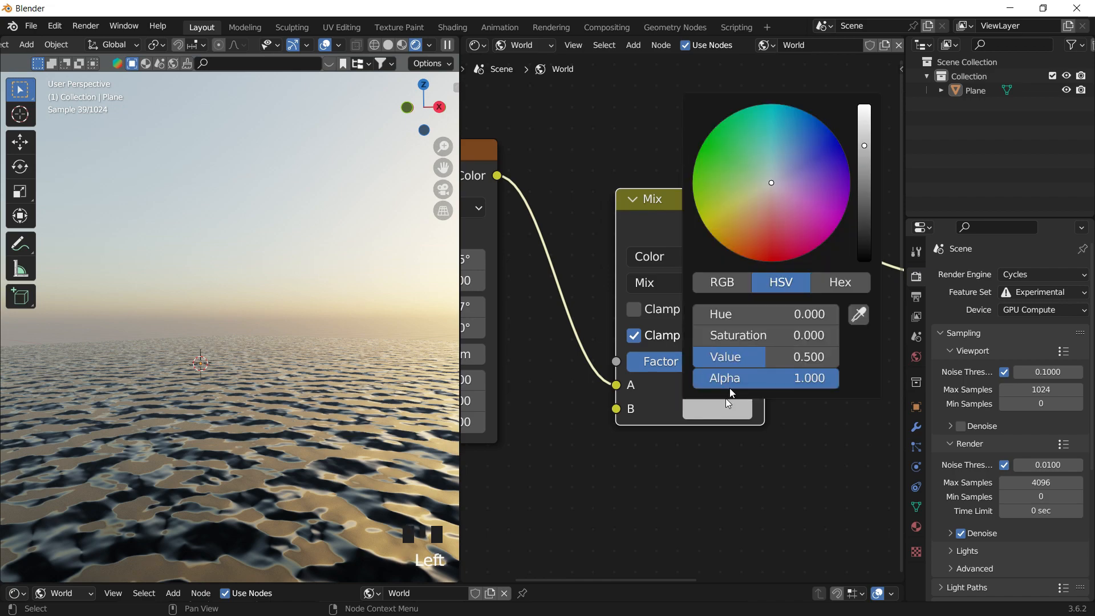
mouse_move(771, 183)
mouse_down()
mouse_move(782, 135)
mouse_move(793, 138)
mouse_move(785, 115)
mouse_up()
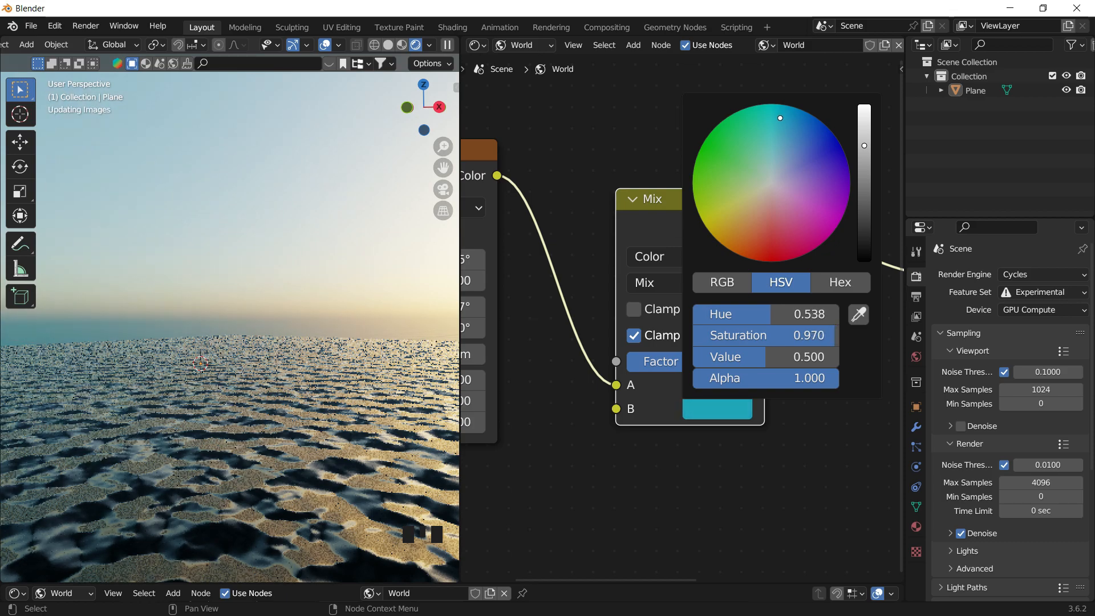
middle_drag(285, 320, 251, 324)
- Try the Mix node's Factor at 1 and at 0 to compare the sky colors
drag(687, 361, 748, 363)
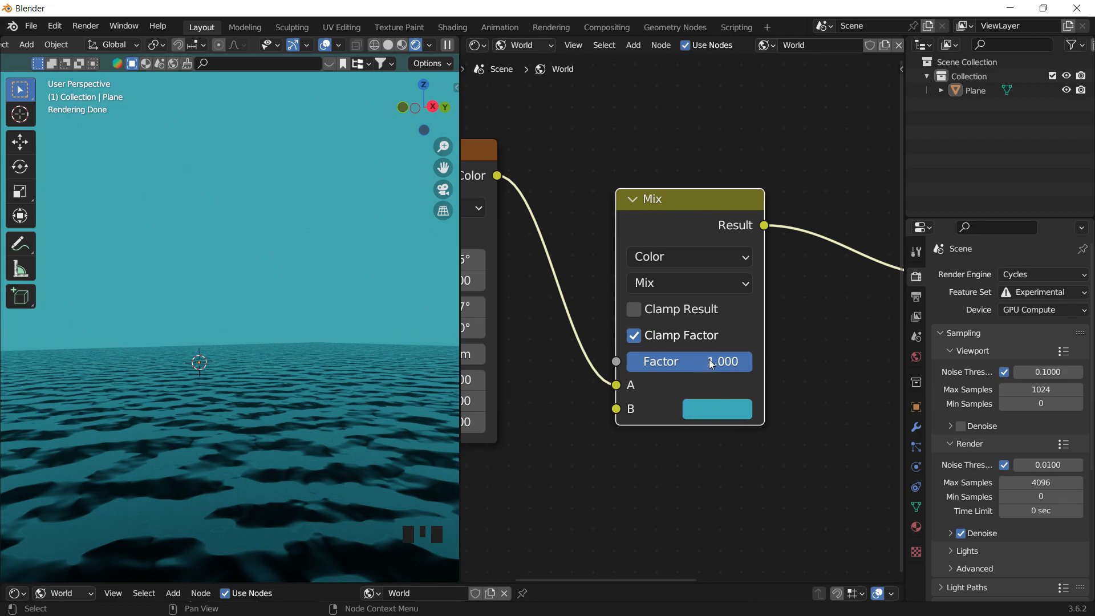
drag(719, 361, 588, 361)
middle_drag(354, 290, 372, 292)
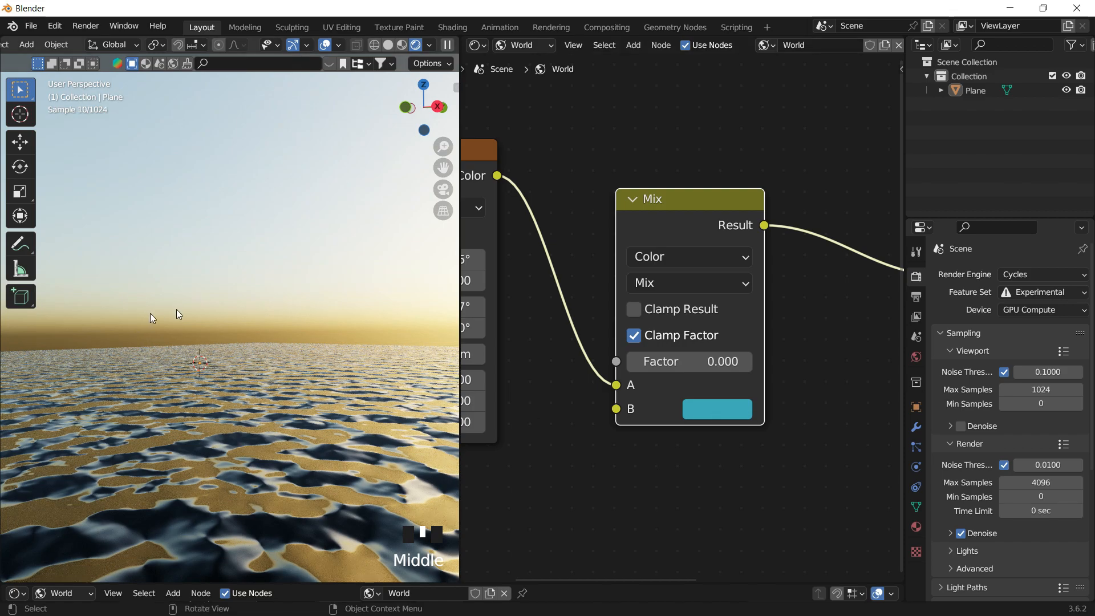
- Set the Mix node's Factor to 0.6 and face the view towards the sun
click(698, 354)
text(.)
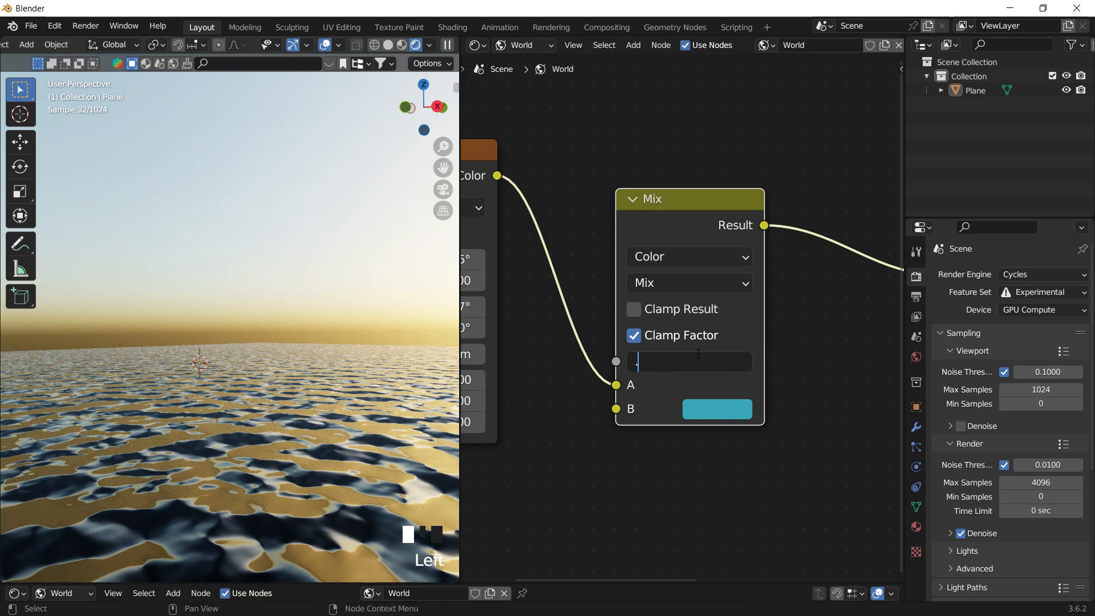
text(6)
key(Return)
middle_drag(296, 286, 357, 296)
scroll(359, 292, down, 1)
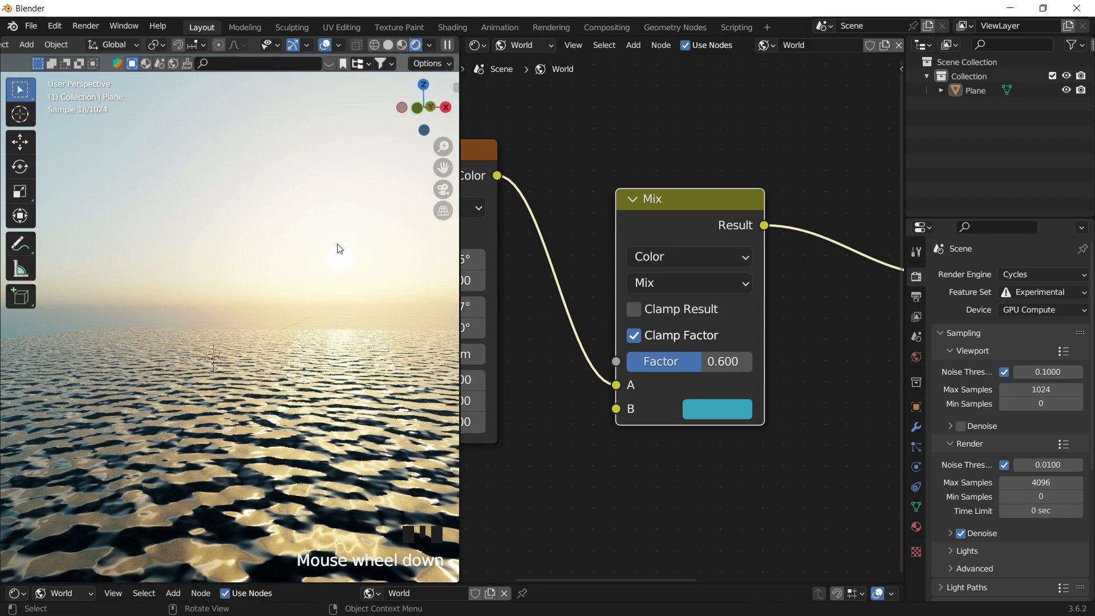
- Compare the sky with and without the Mix node, and examine the water and horizon from several angles
alt+drag(694, 211, 679, 177)
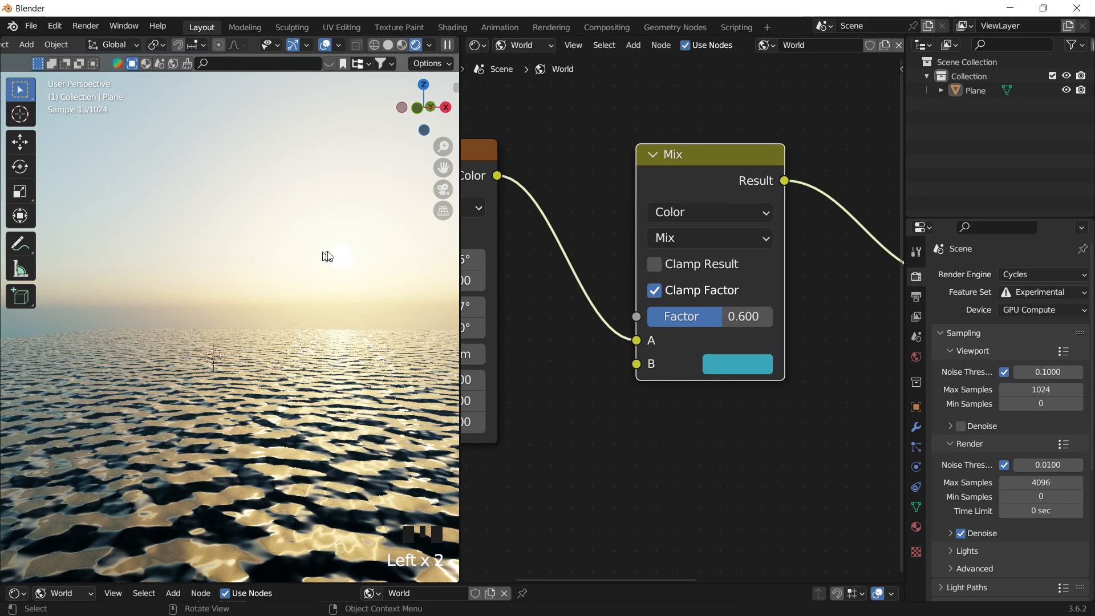
scroll(329, 253, up, 1)
scroll(337, 227, down, 1)
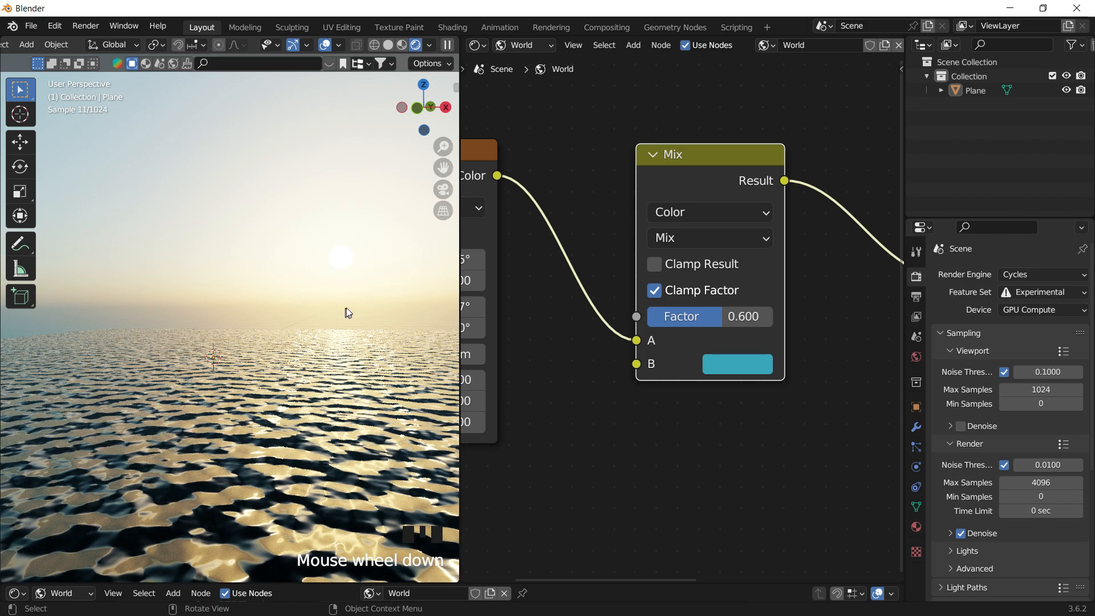
scroll(328, 299, down, 2)
middle_drag(251, 308, 237, 306)
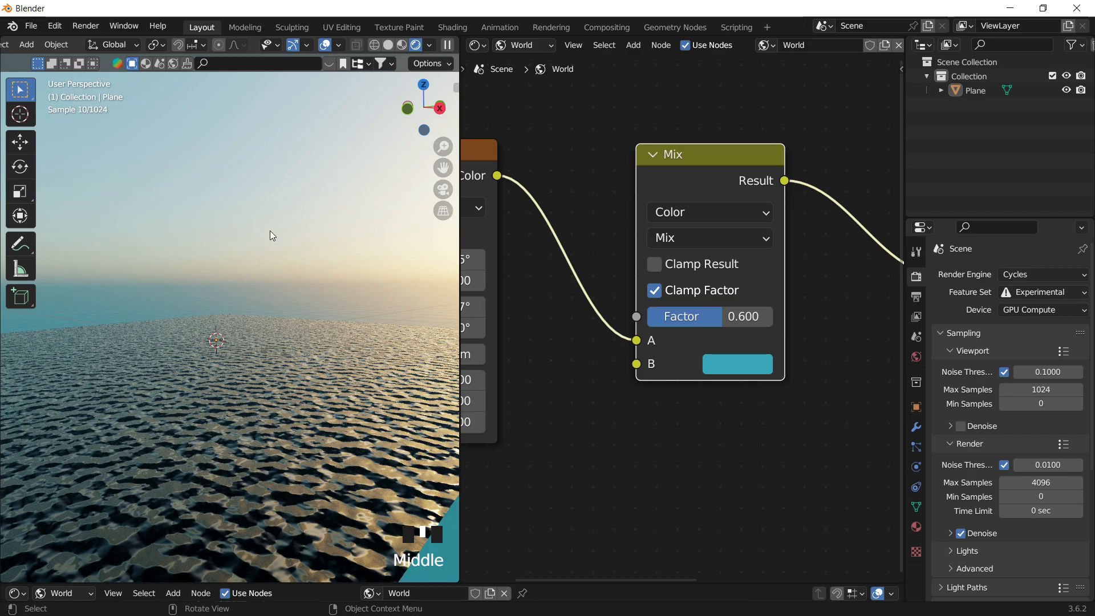
scroll(243, 337, up, 2)
middle_drag(247, 337, 335, 339)
scroll(270, 356, up, 2)
click(616, 275)
middle_drag(106, 115, 22, 191)
middle_drag(383, 220, 450, 226)
- Make room before the World Output and insert an Add Shader node between it and the Background node
scroll(753, 231, down, 9)
middle_drag(793, 249, 610, 212)
drag(816, 242, 874, 326)
key(shift+a)
click(824, 239)
text(add)
key(Return)
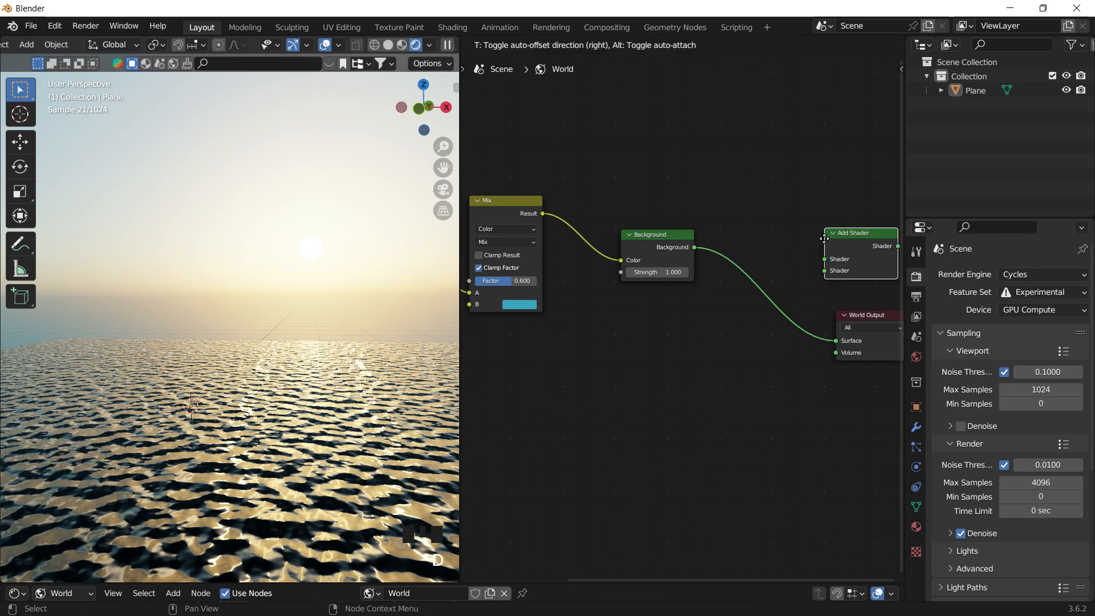
click(789, 300)
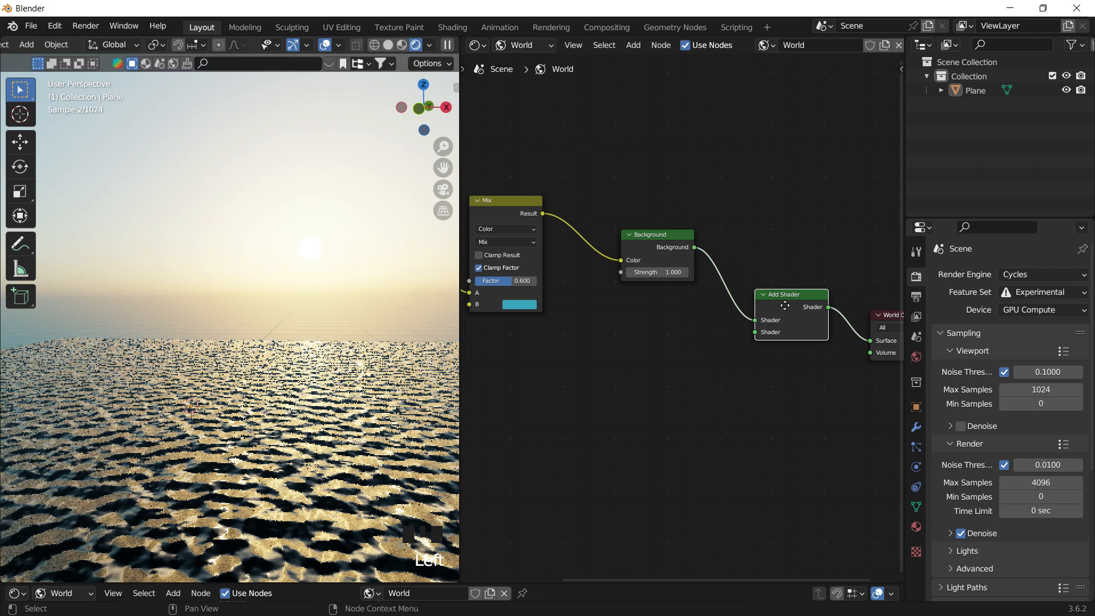
- Rearrange the nodes before the Add Shader and add a Color Ramp node below the Background node
middle_drag(683, 394, 799, 389)
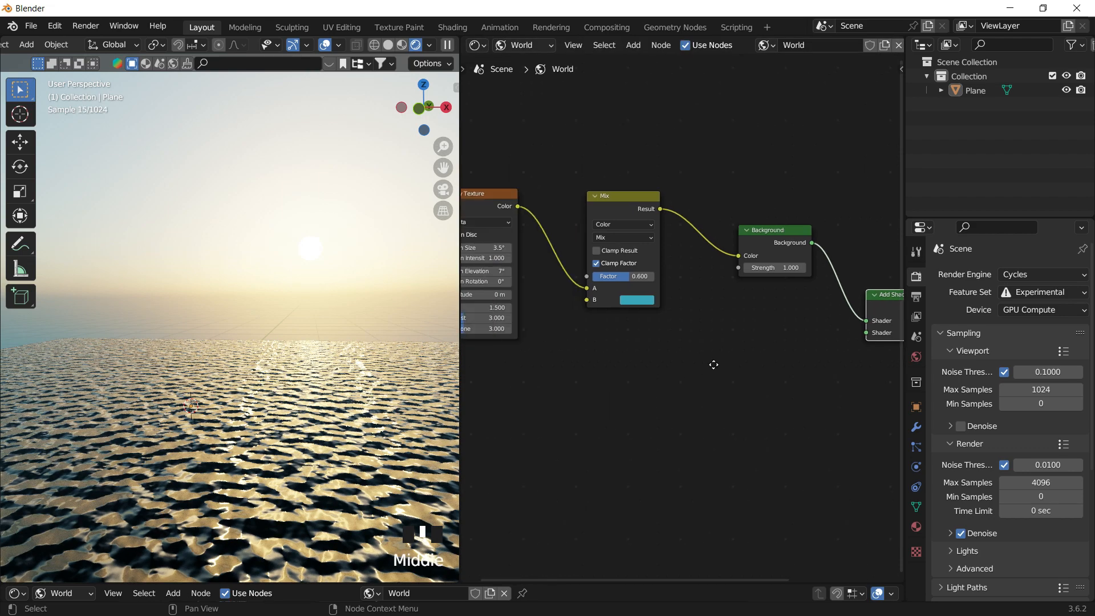
middle_drag(785, 349, 677, 369)
drag(552, 232, 565, 206)
click(607, 344)
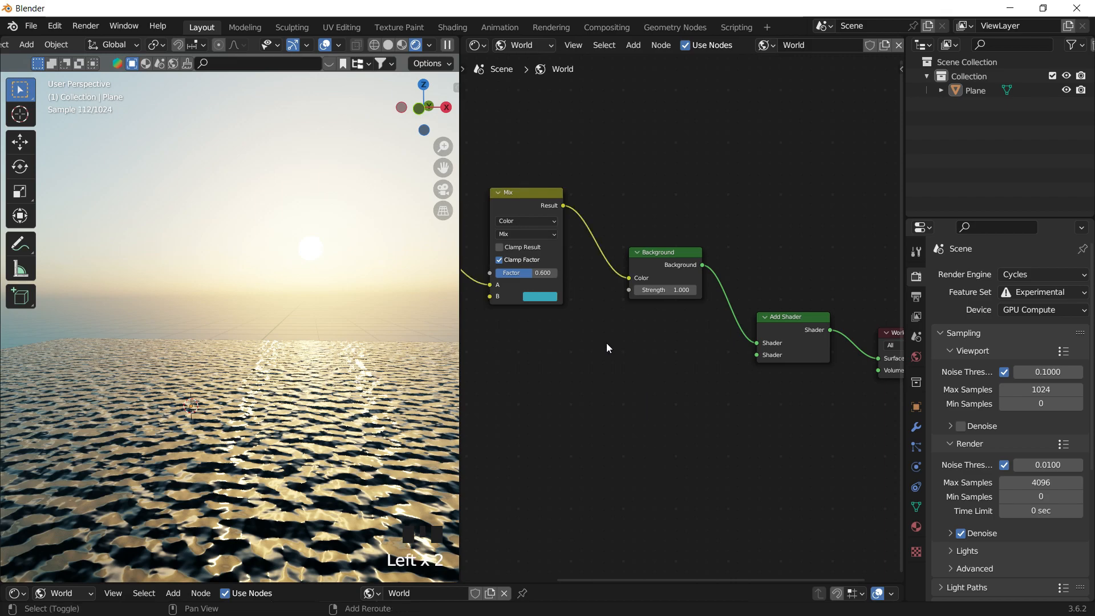
key(shift+a)
text(color)
key(Down)
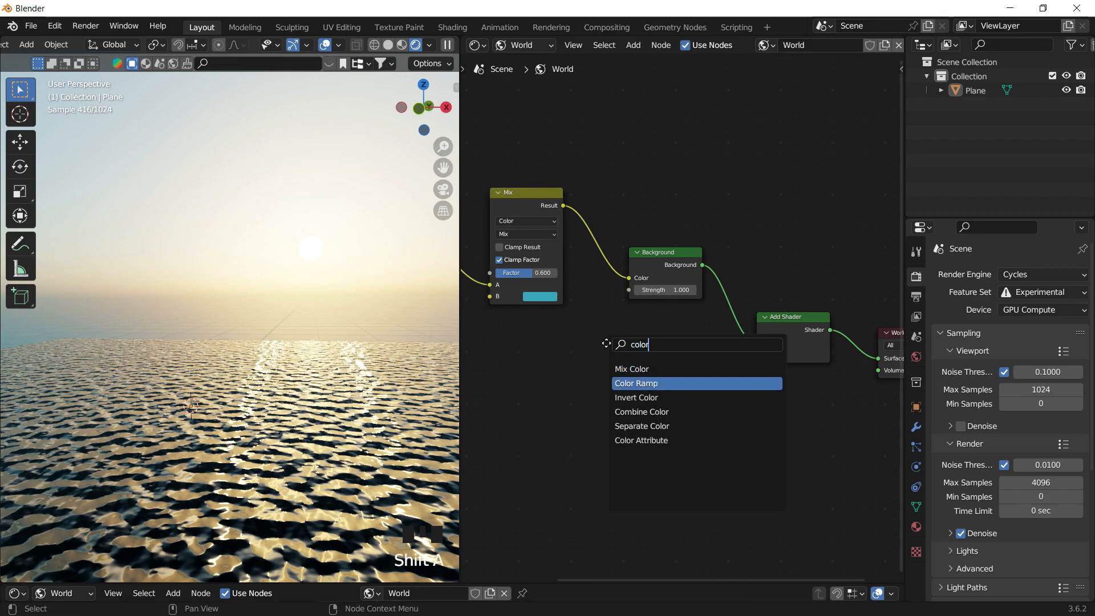
key(Return)
click(603, 354)
- Add a Musgrave Texture node beside the Color Ramp
middle_drag(603, 354, 696, 333)
key(shift+a)
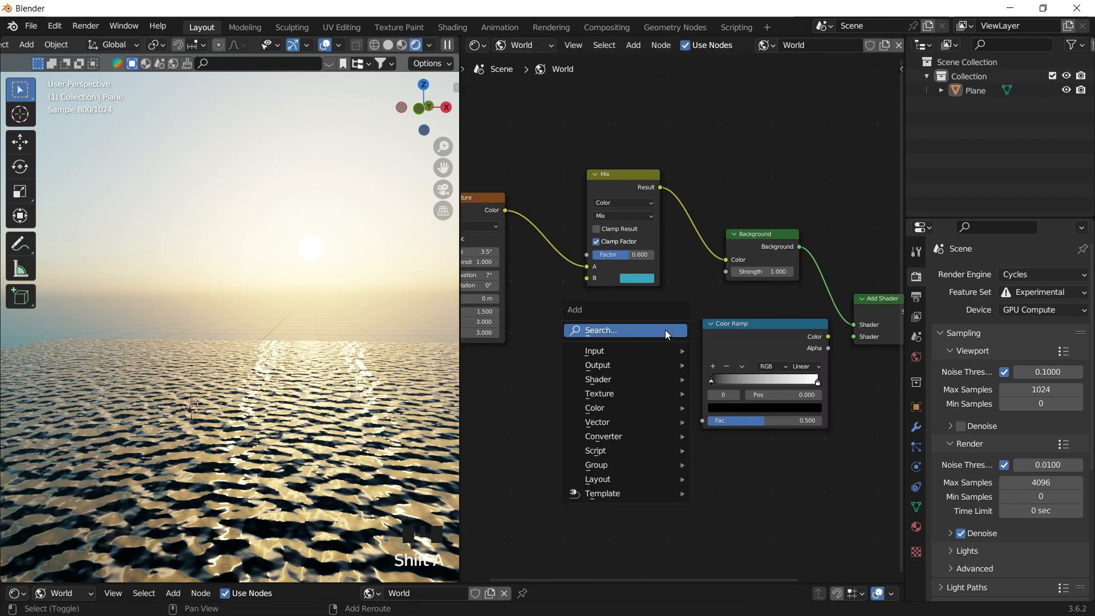
text(mus)
key(Return)
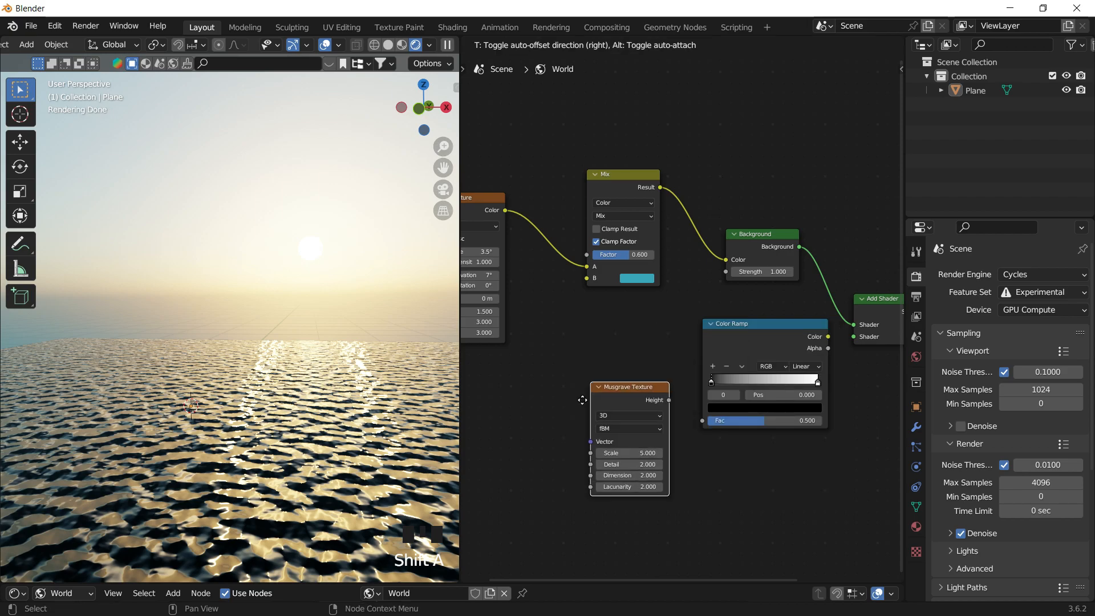
click(597, 369)
- Add Texture Coordinate and Mapping nodes to the Musgrave Texture and space them farther away from it
middle_drag(597, 369, 729, 368)
key(ctrl+t)
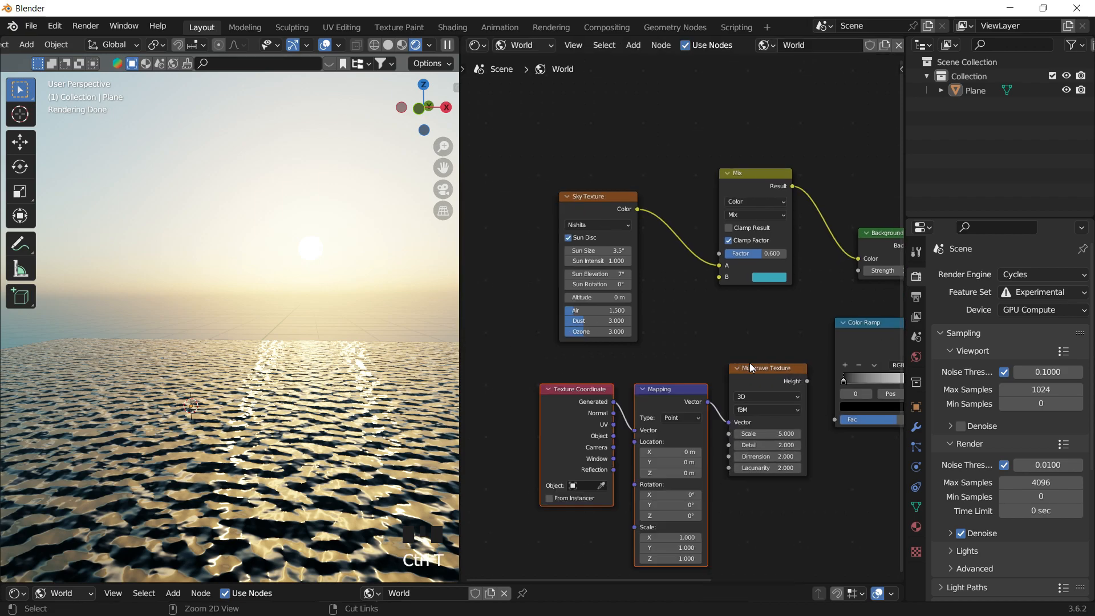
drag(667, 392, 584, 397)
click(756, 375)
drag(662, 348, 712, 339)
middle_drag(592, 395, 553, 419)
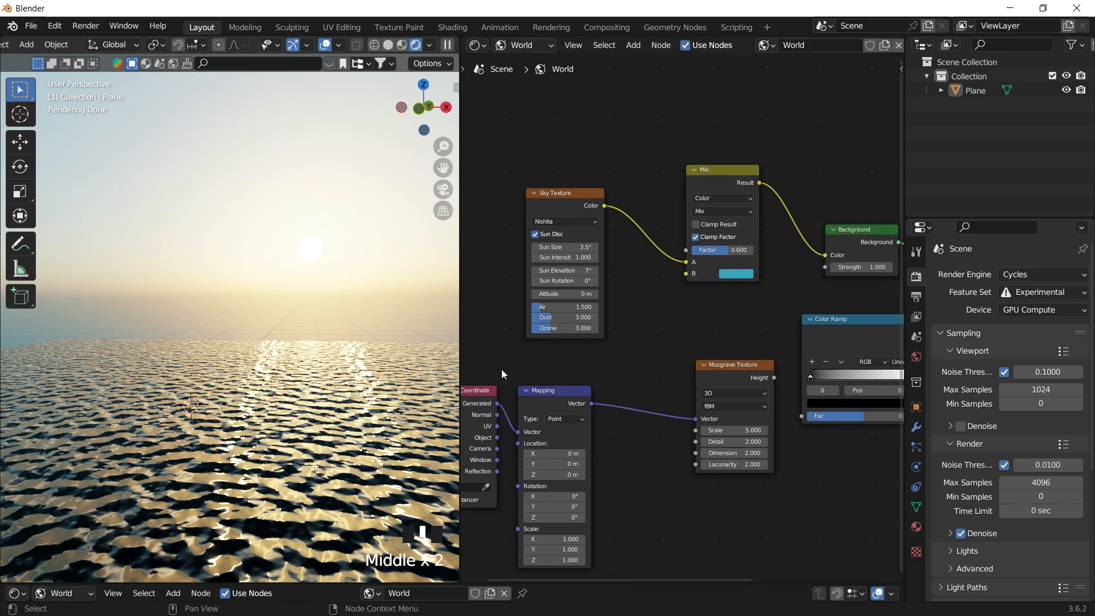
- Connect the Musgrave Height to the Color Ramp's Fac and the ramp's Color to the Add Shader's second input
scroll(558, 413, up, 2)
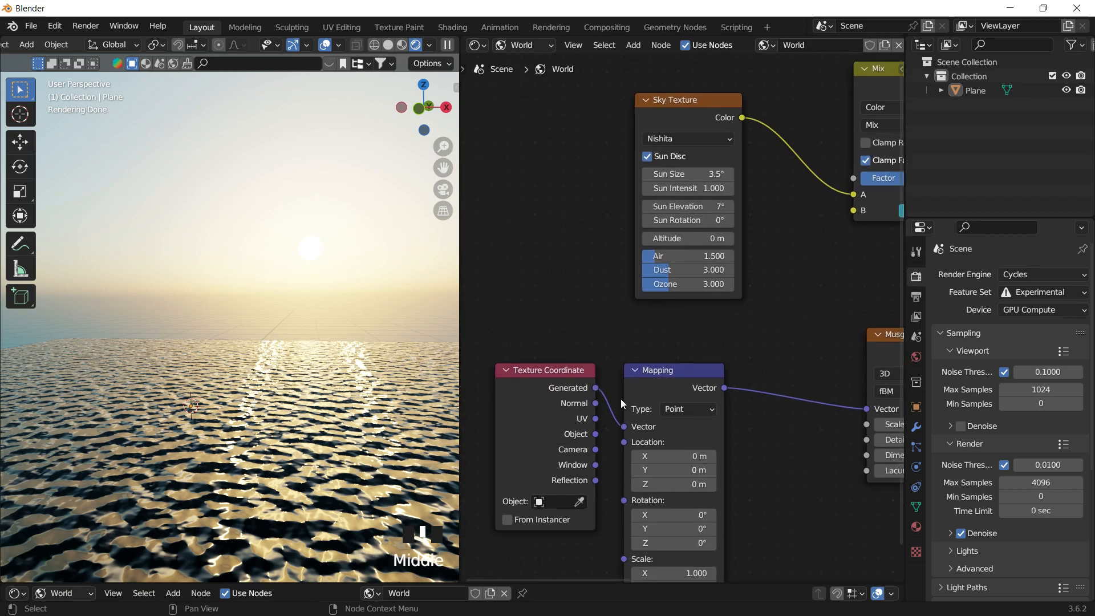
middle_drag(615, 395, 495, 409)
scroll(680, 372, down, 2)
middle_drag(680, 372, 594, 398)
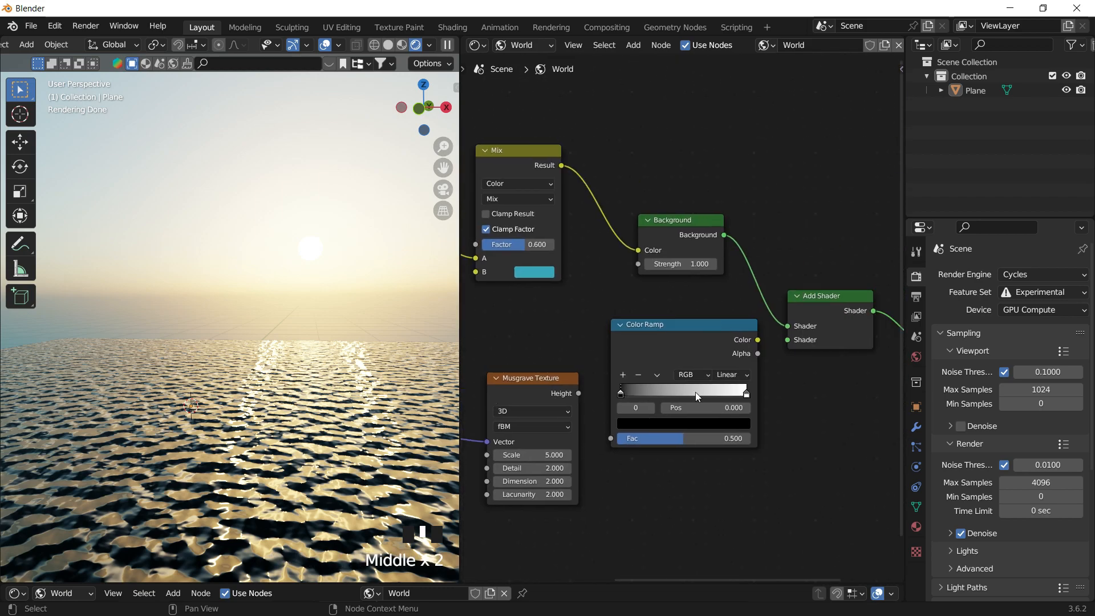
drag(758, 340, 788, 340)
drag(579, 393, 610, 437)
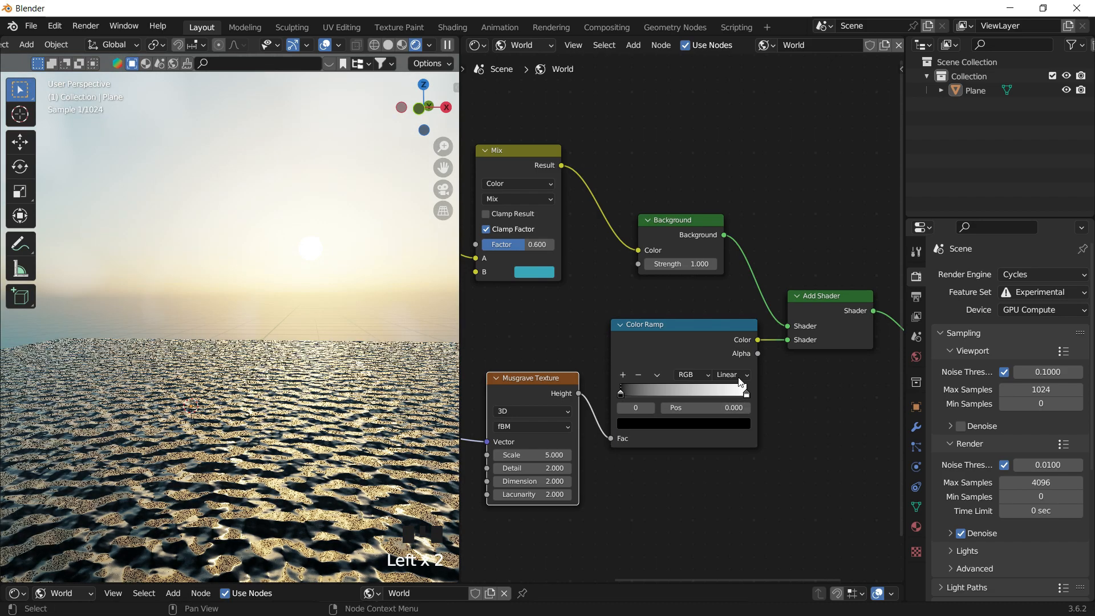
- Preview the Color Ramp's output directly on the world background
mouse_move(700, 393)
middle_down()
mouse_move(678, 388)
mouse_move(699, 395)
middle_up()
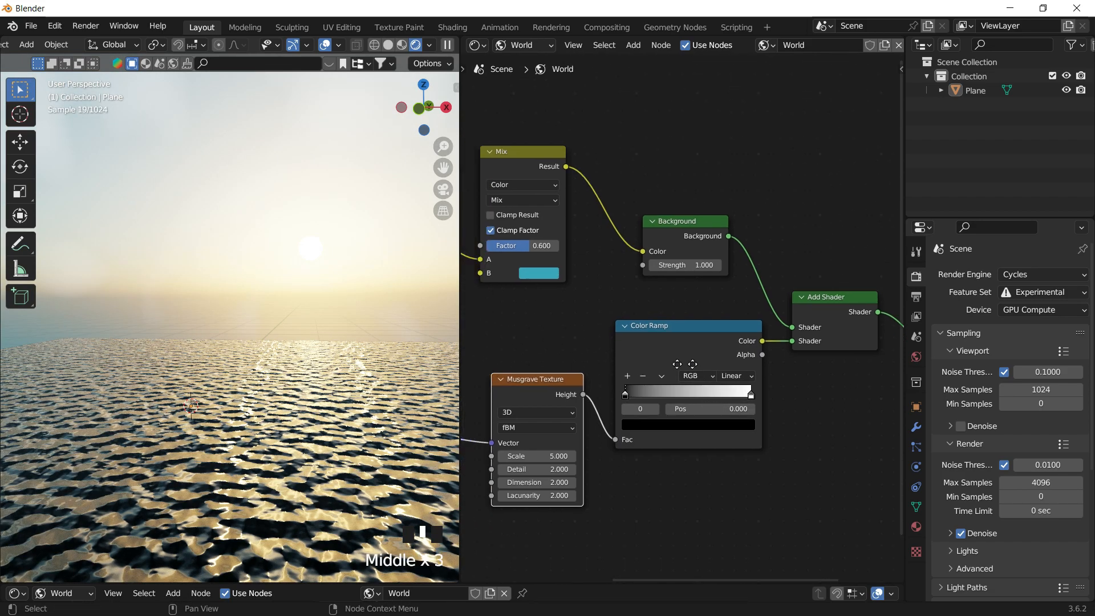
middle_drag(542, 383, 617, 381)
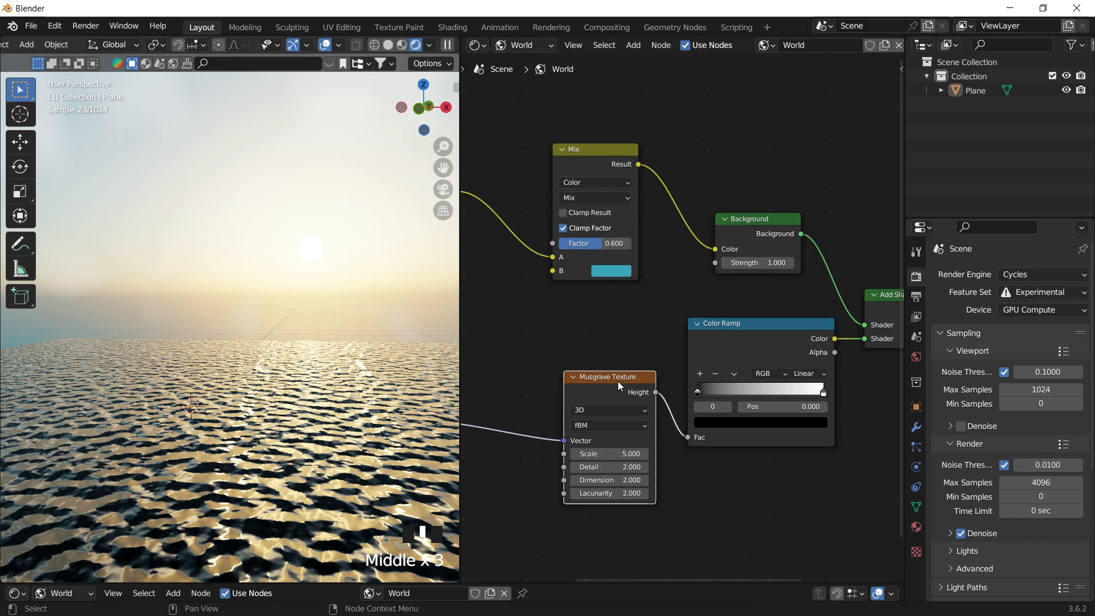
ctrl+shift+click(771, 330)
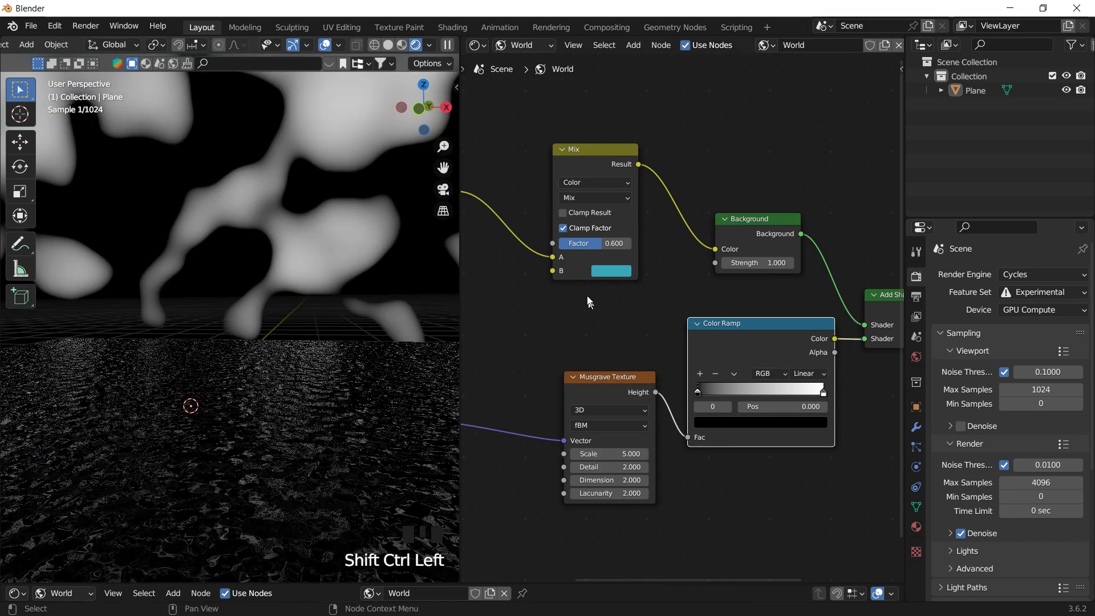
- Set the cloud Musgrave Texture's Scale to 3.5 and Detail to 10
middle_drag(262, 285, 183, 173)
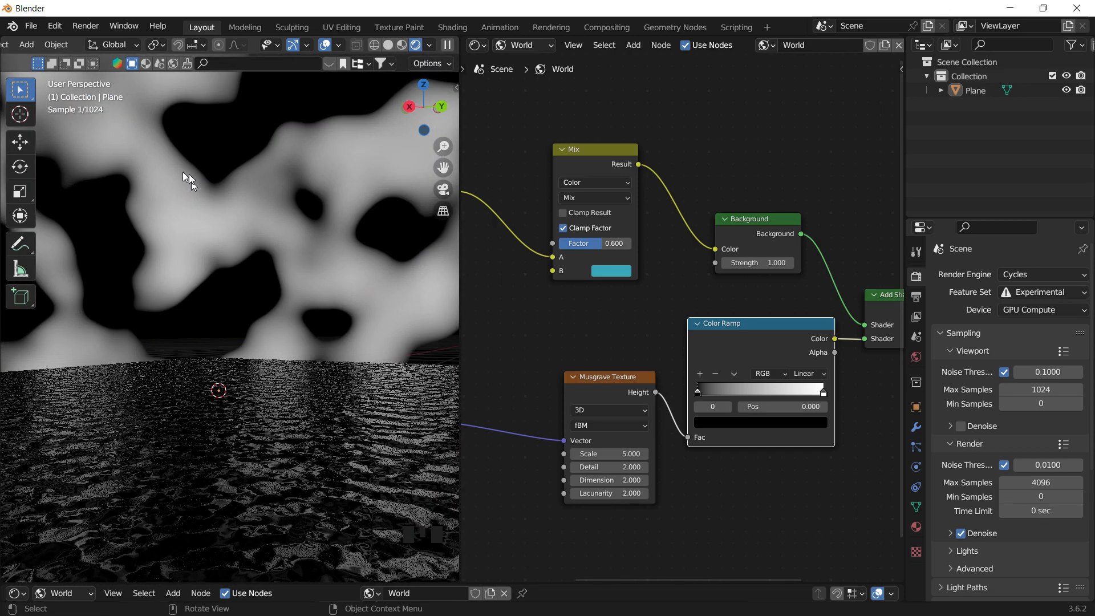
middle_drag(594, 338, 595, 330)
scroll(611, 375, up, 2)
click(628, 467)
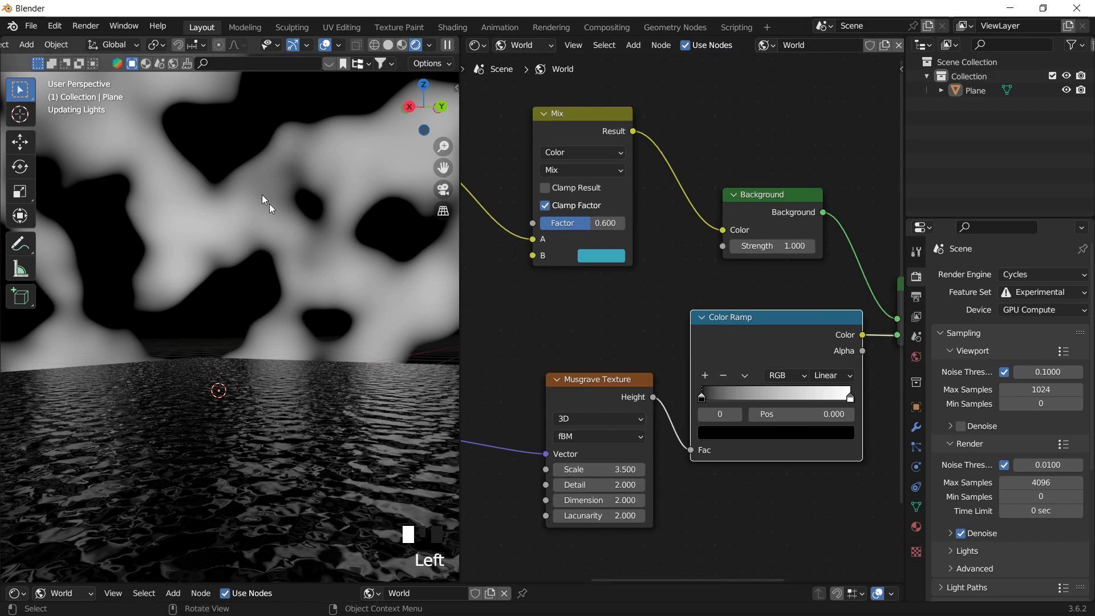
click(621, 486)
text(10)
key(Return)
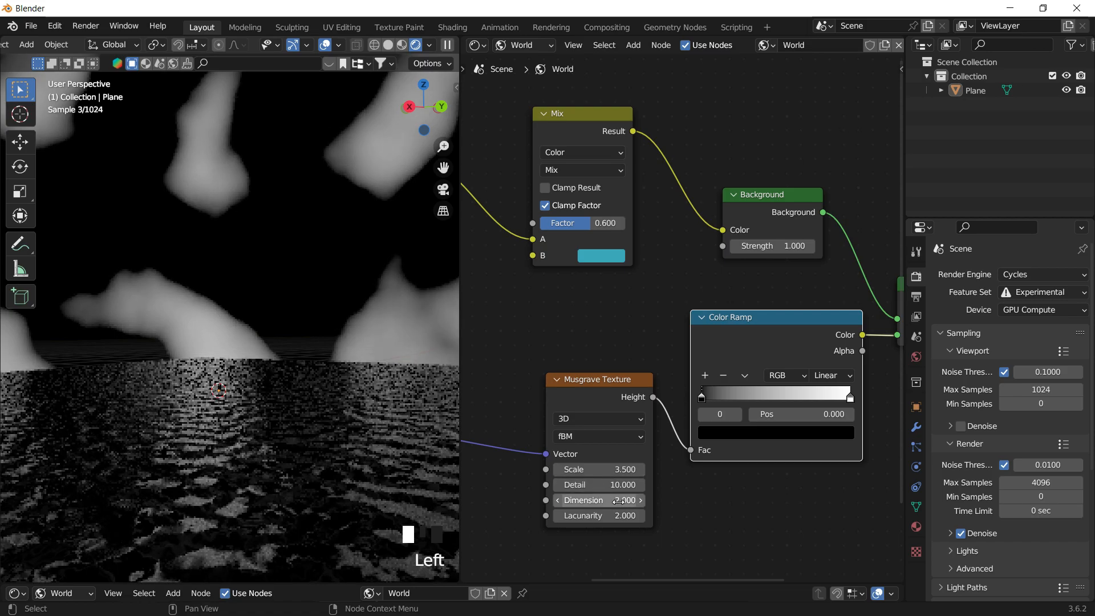
- Lower the cloud Musgrave Texture's Dimension to 0.8
click(619, 501)
text(1)
key(Return)
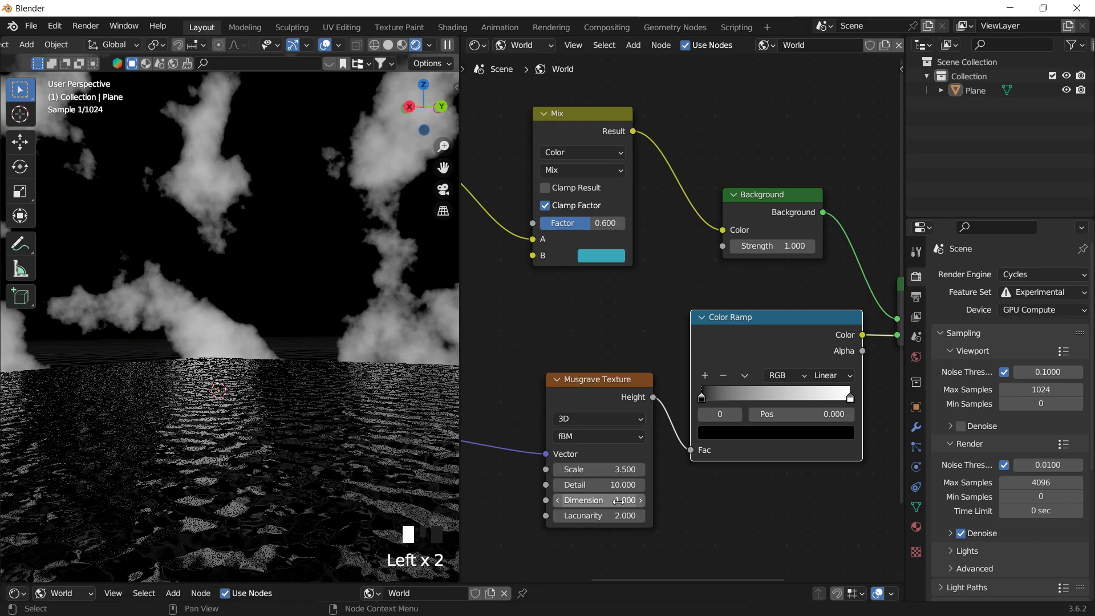
click(619, 502)
text(0.)
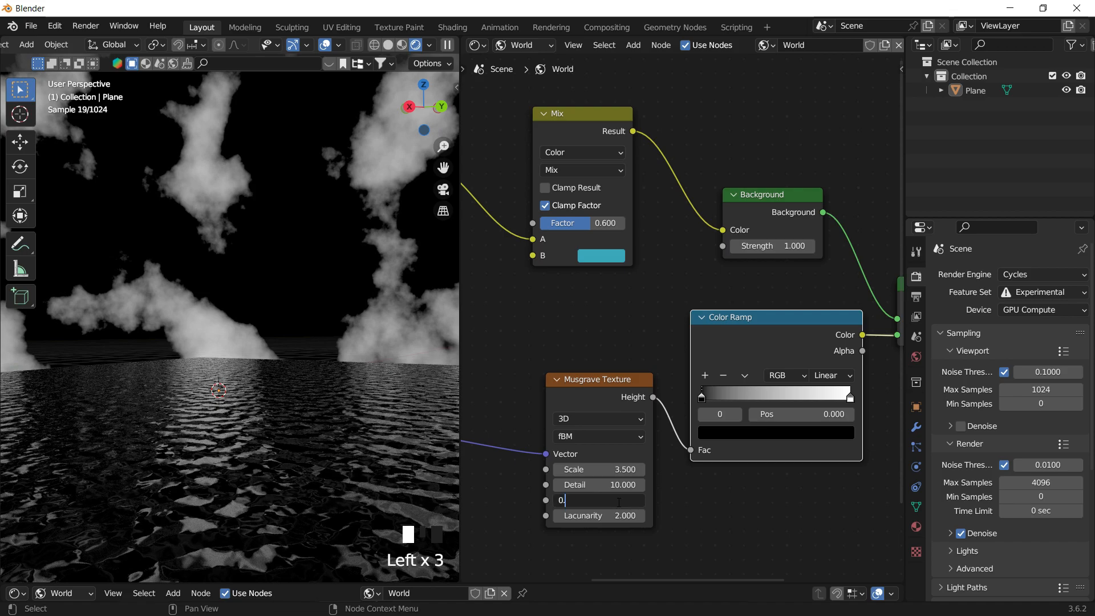
text(8)
key(Return)
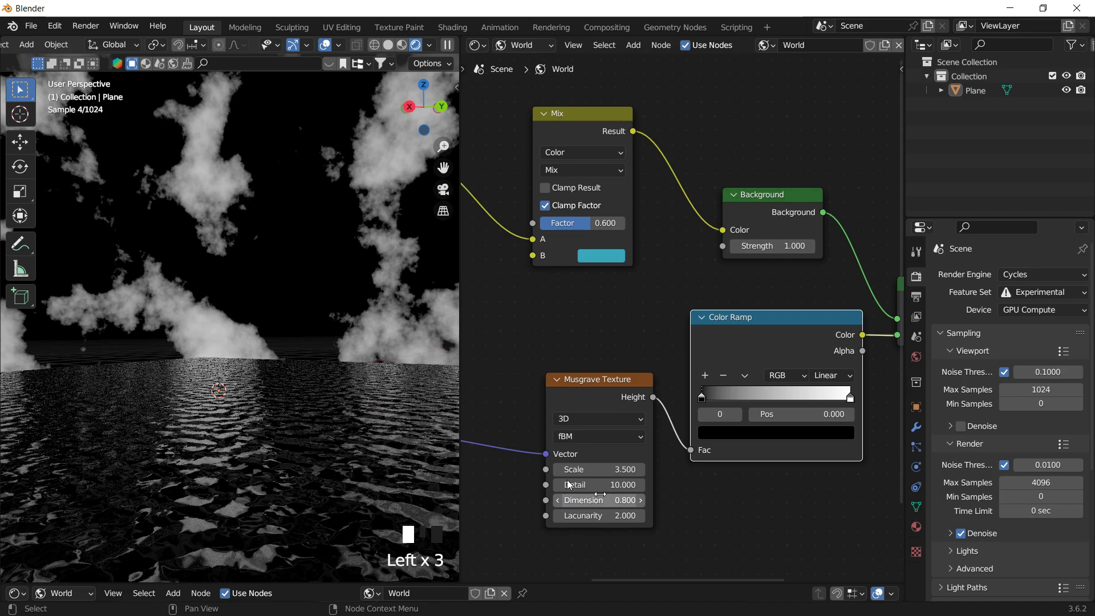
- Set the Z Scale of the clouds' Mapping node to 3.5 to flatten the clouds
middle_drag(611, 452, 631, 427)
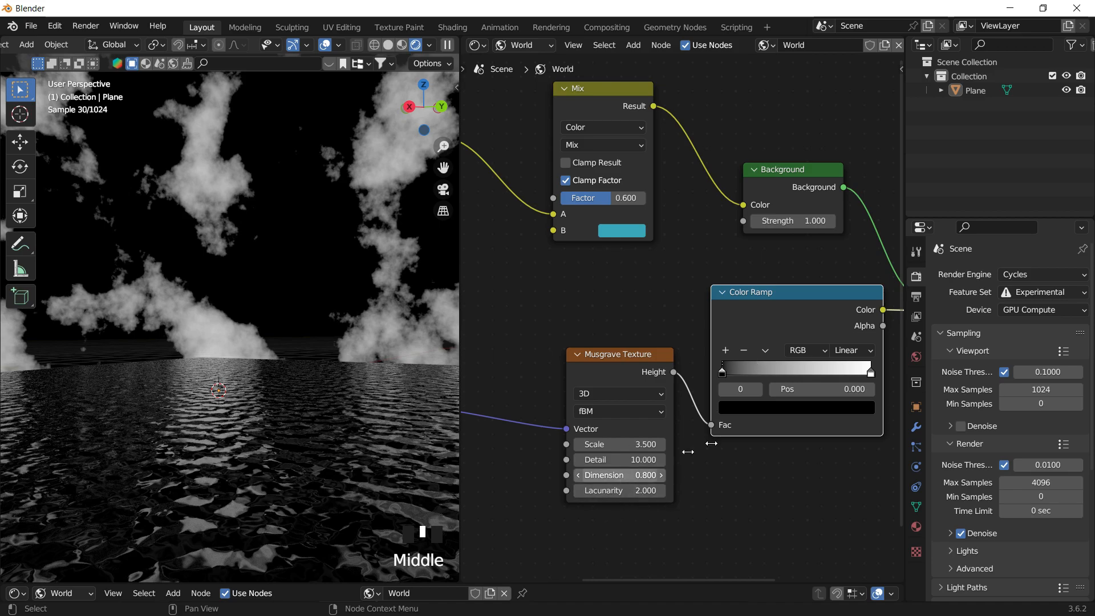
middle_drag(688, 452, 813, 408)
middle_drag(484, 580, 567, 471)
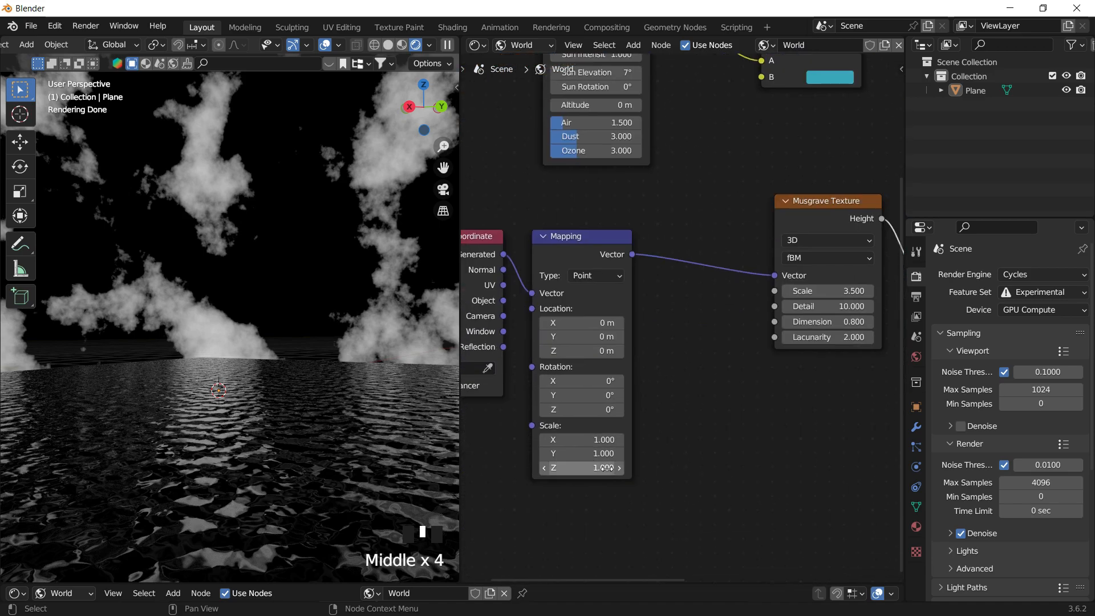
middle_drag(231, 261, 314, 257)
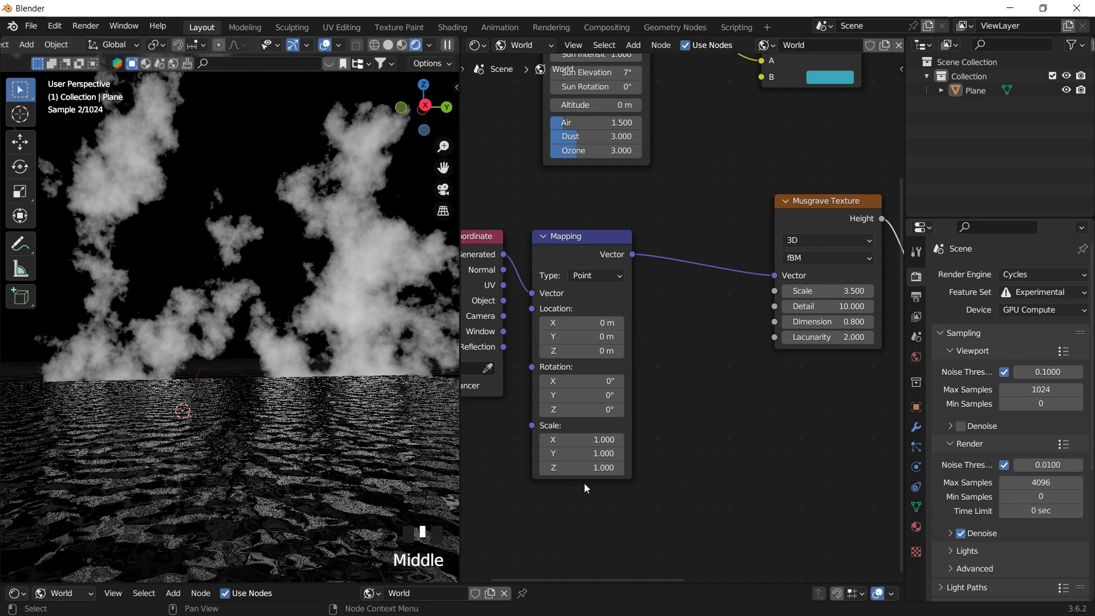
mouse_move(587, 468)
mouse_down()
mouse_move(608, 469)
mouse_move(577, 469)
mouse_up()
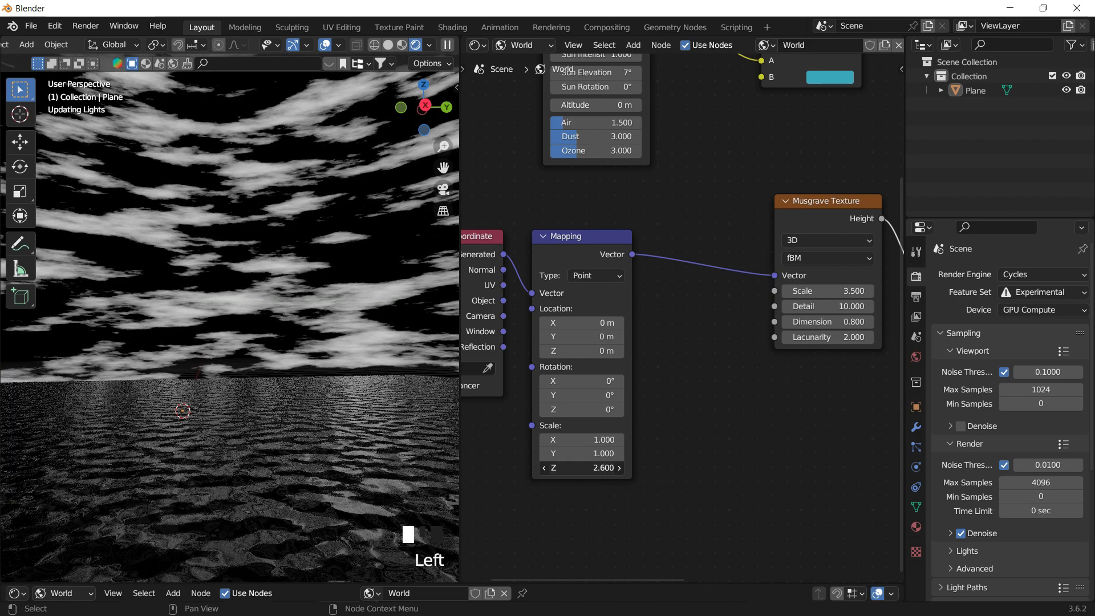
key(Return)
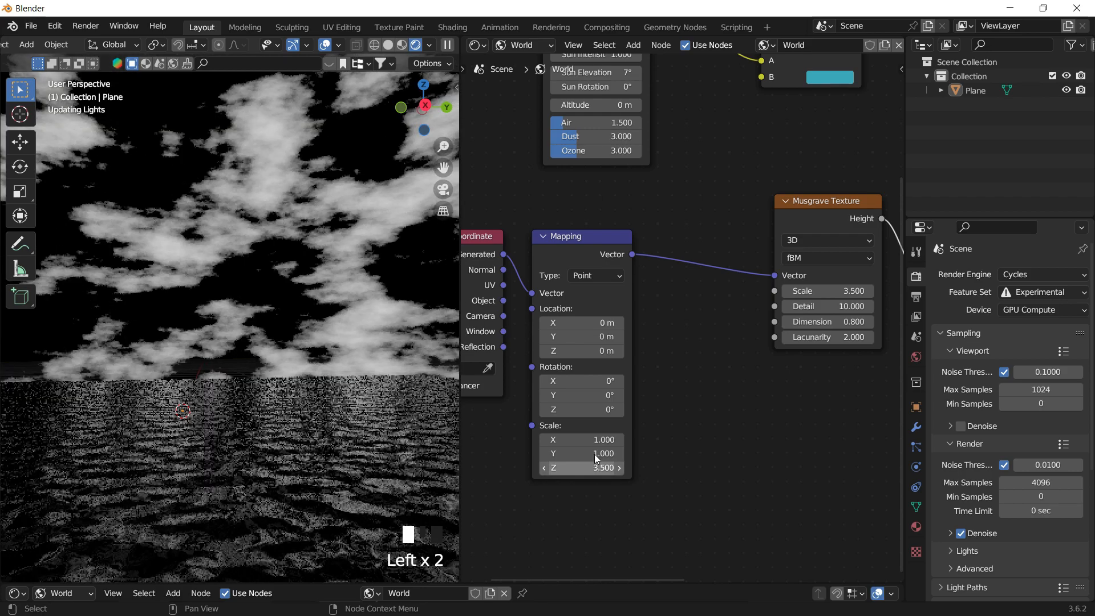
middle_drag(364, 277, 195, 439)
middle_drag(300, 344, 433, 365)
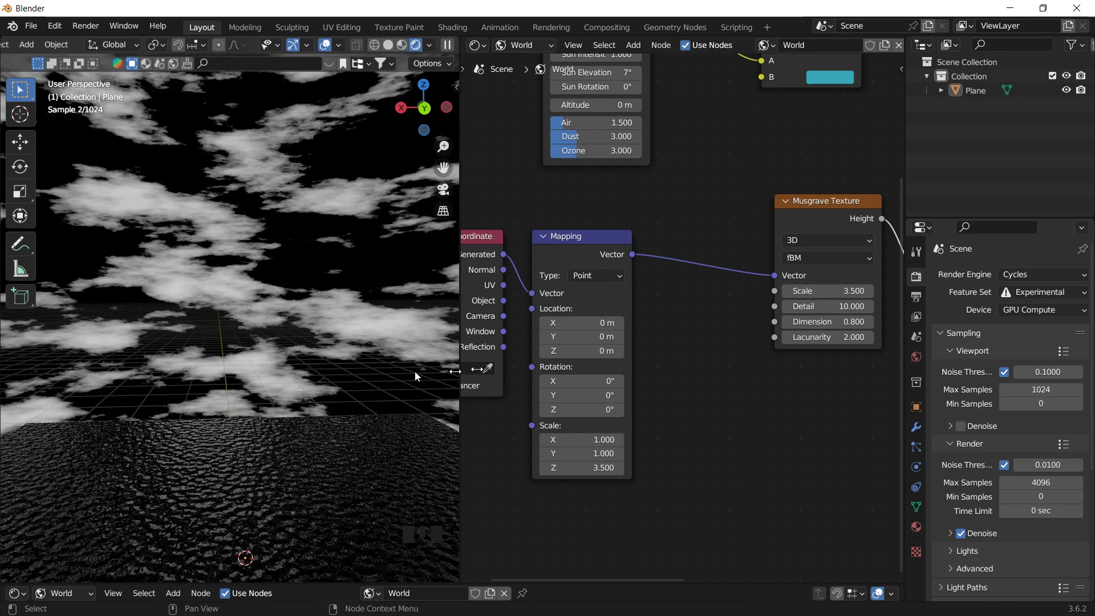
- Reconnect the Add Shader to the World Output's Surface and review the clouds combined with the sky
shift+middle_click(569, 338)
middle_drag(734, 357, 551, 379)
scroll(742, 324, down, 4)
middle_drag(756, 322, 570, 381)
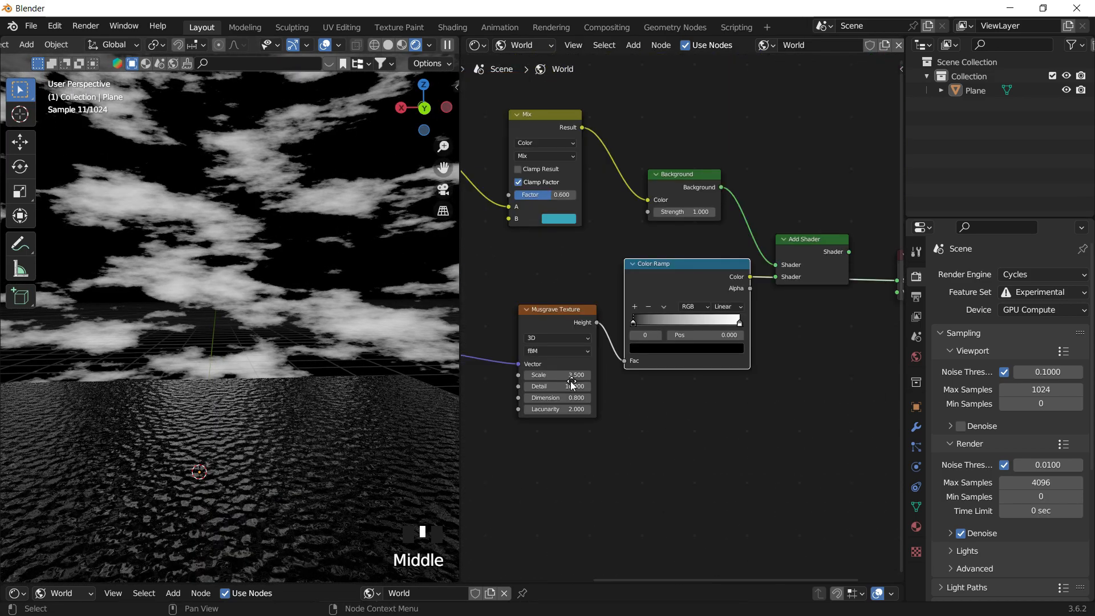
middle_drag(770, 294, 676, 327)
click(720, 275)
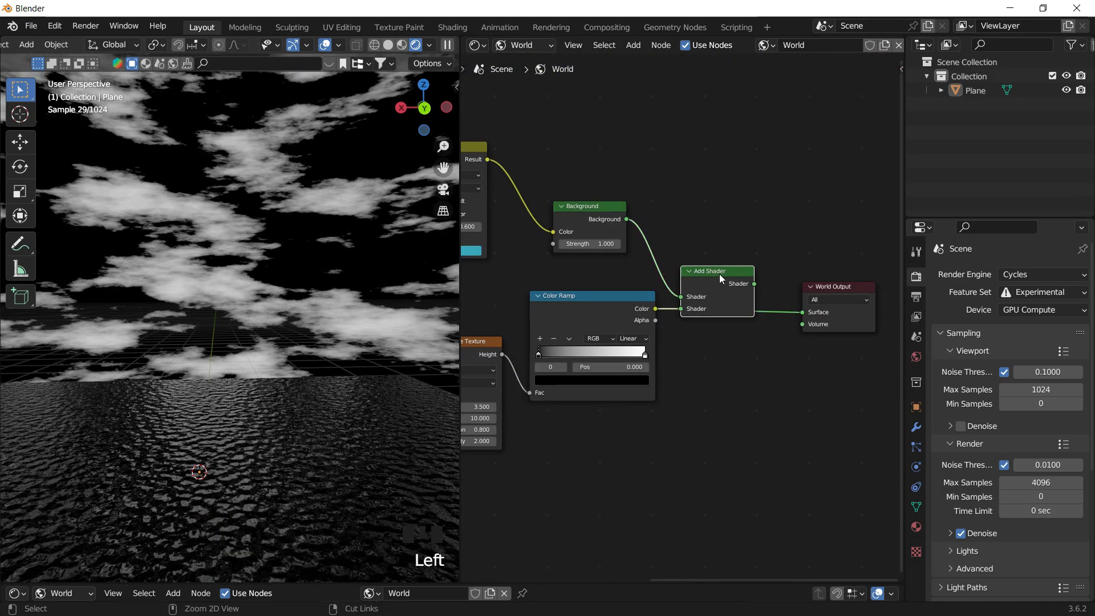
ctrl+shift+click(724, 280)
drag(729, 282, 734, 279)
middle_drag(308, 322, 176, 101)
scroll(281, 343, down, 3)
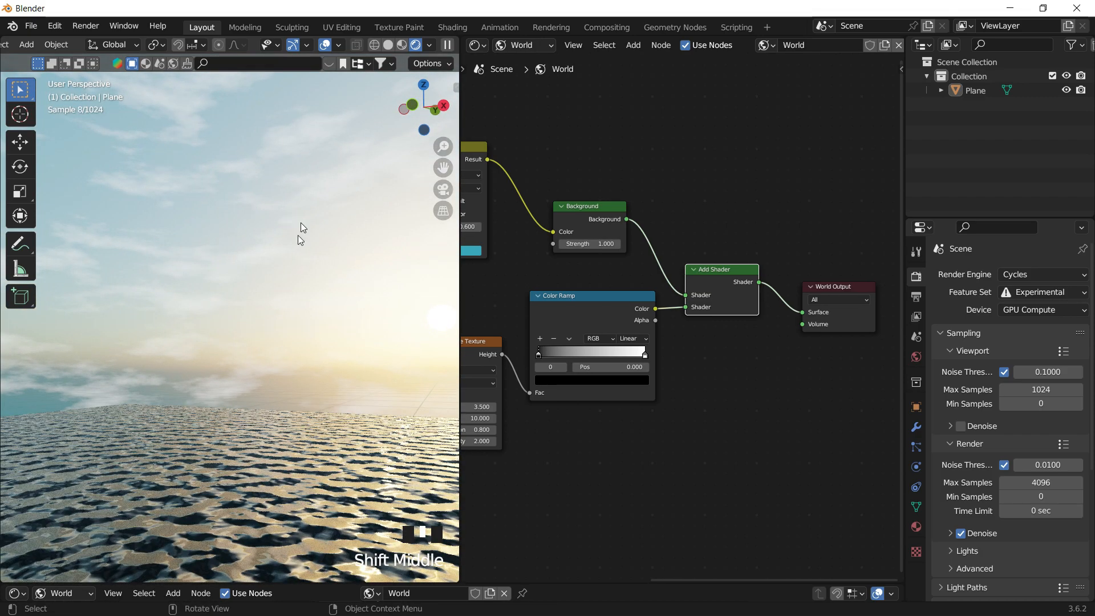
- Lighten the Color Ramp's first stop from black to grey
middle_drag(709, 382, 599, 256)
scroll(758, 382, up, 6)
click(599, 255)
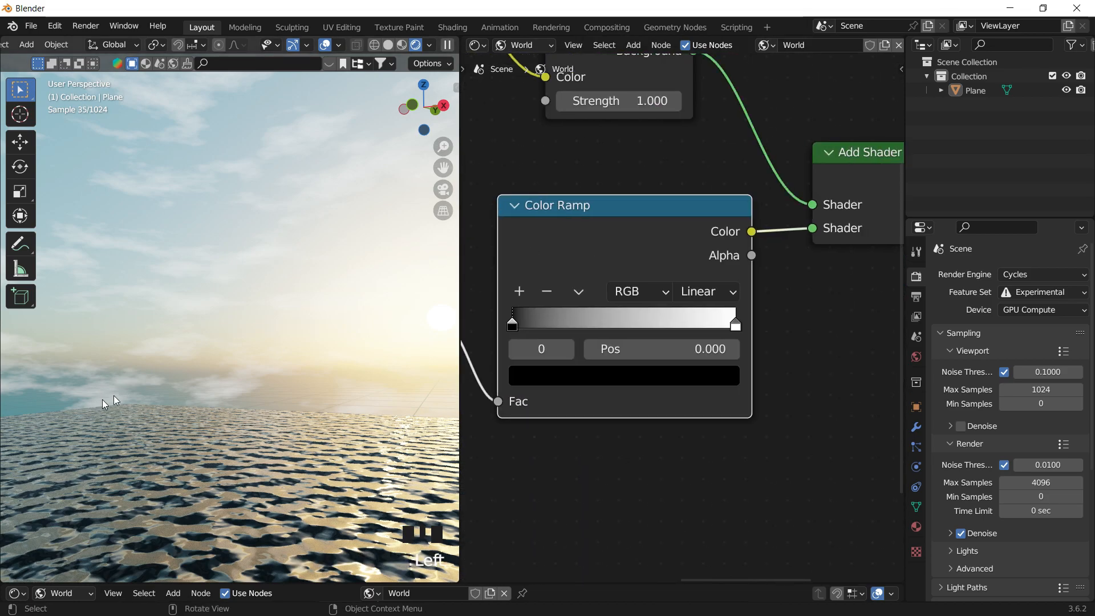
click(568, 379)
drag(690, 214, 690, 176)
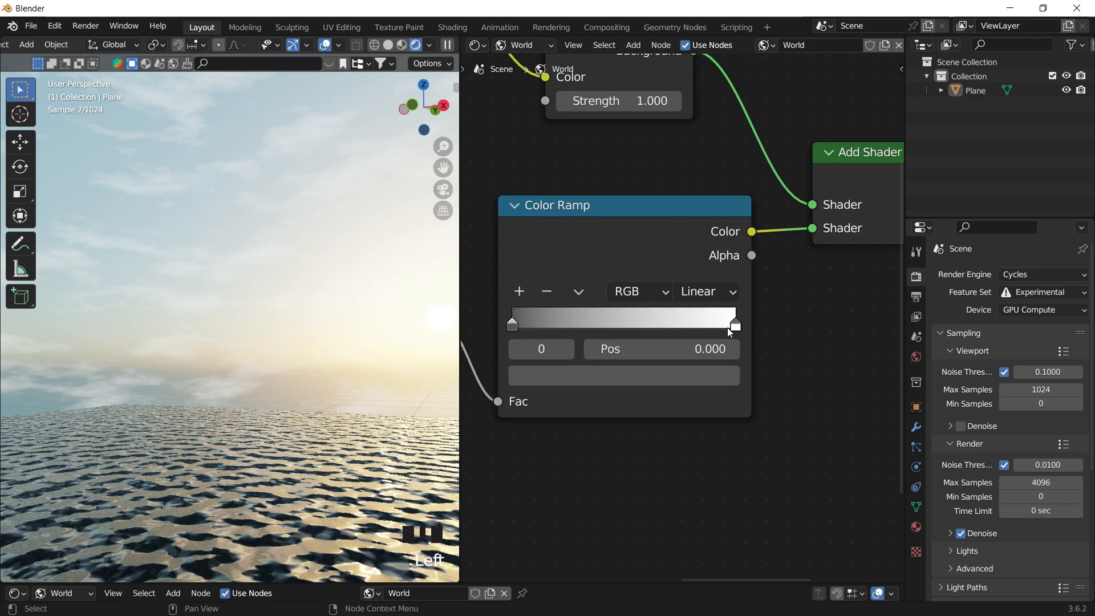
- Darken the Color Ramp's white end stop to light grey and check the clouds around the sky
click(735, 324)
click(732, 383)
drag(693, 74, 691, 108)
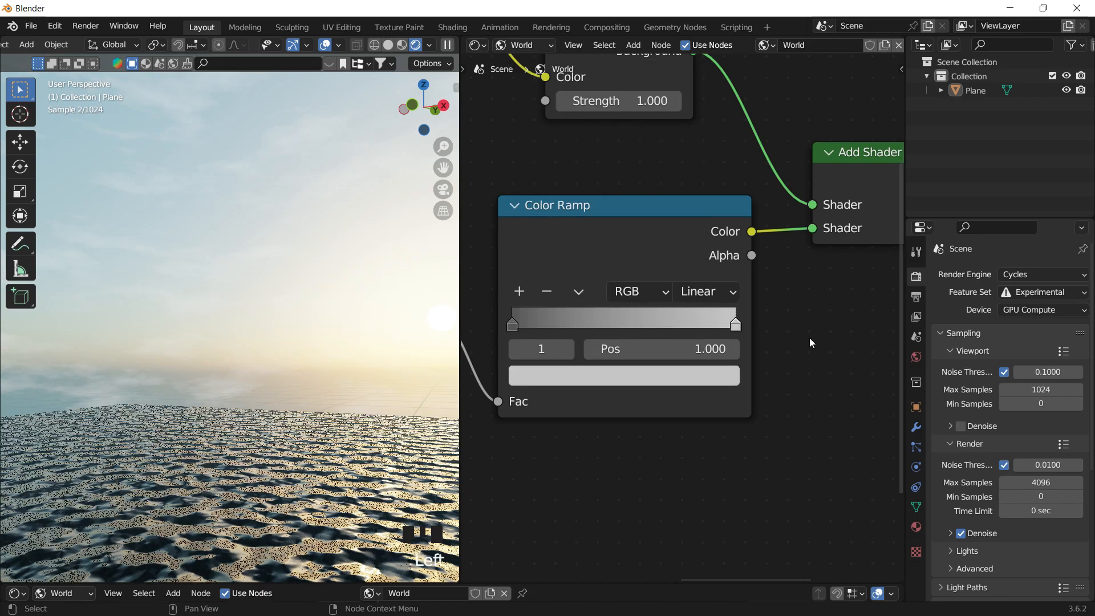
middle_drag(286, 333, 165, 320)
middle_drag(603, 289, 620, 289)
scroll(644, 286, down, 4)
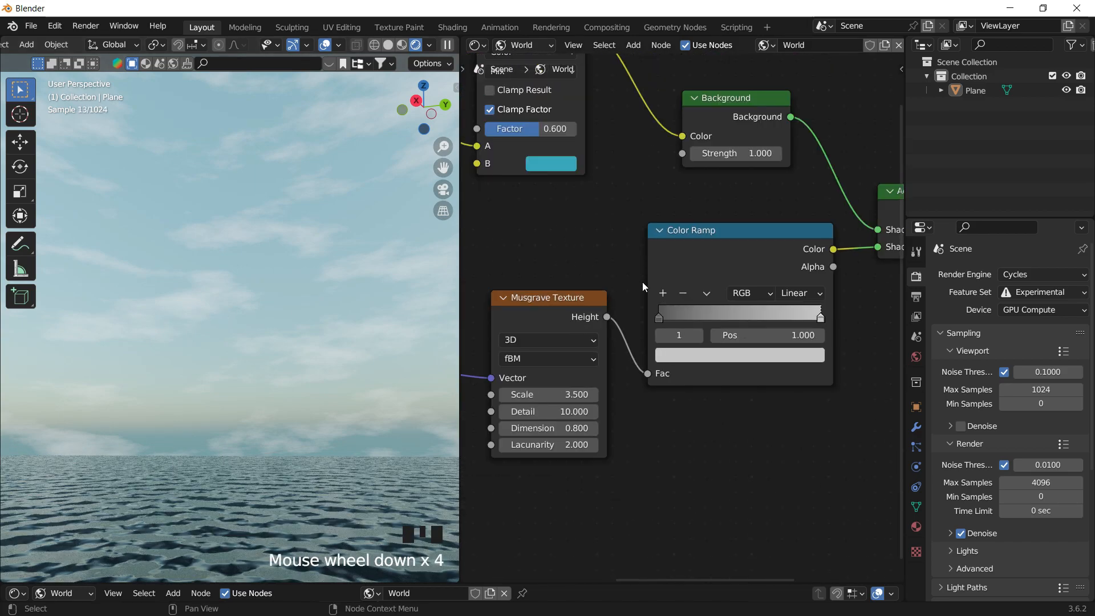
middle_drag(602, 219, 684, 246)
middle_drag(257, 314, 419, 320)
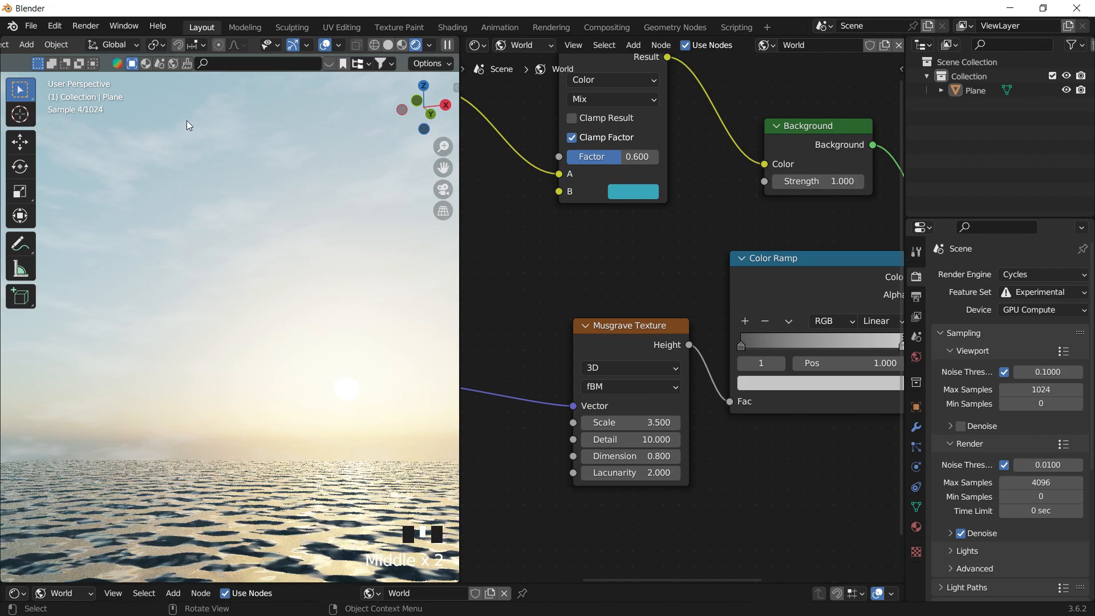
- Set the Sky Texture's Air to 3 for a warmer sunset sky
middle_drag(651, 294, 553, 323)
mouse_move(261, 368)
middle_down()
mouse_move(247, 385)
mouse_move(265, 385)
middle_up()
shift+middle_drag(279, 338, 341, 354)
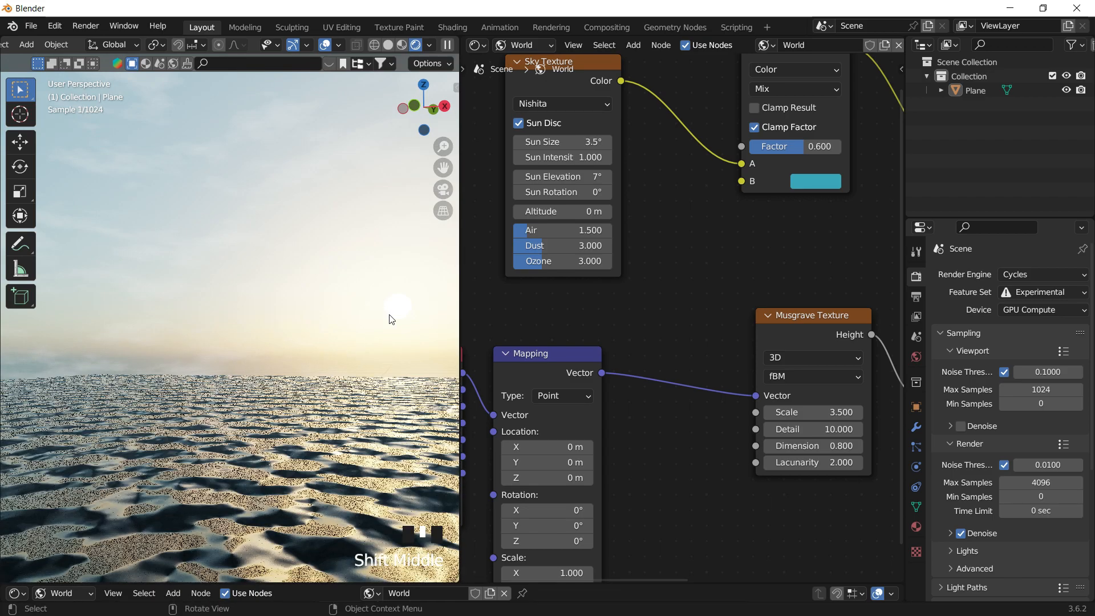
middle_drag(695, 266, 655, 250)
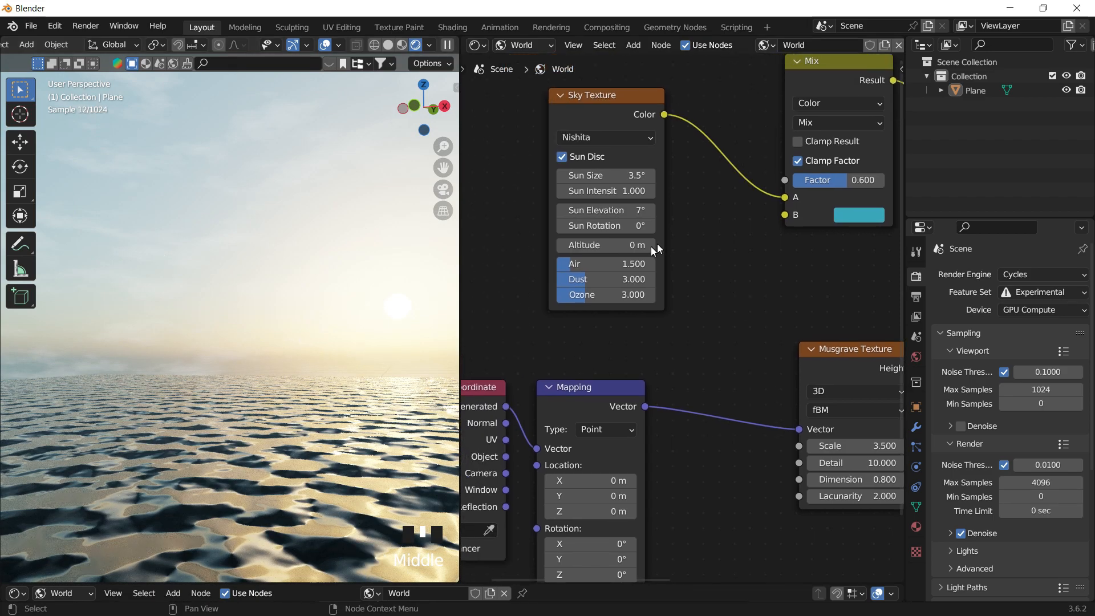
scroll(590, 264, up, 1)
click(604, 258)
text(3)
key(Return)
middle_drag(276, 286, 402, 272)
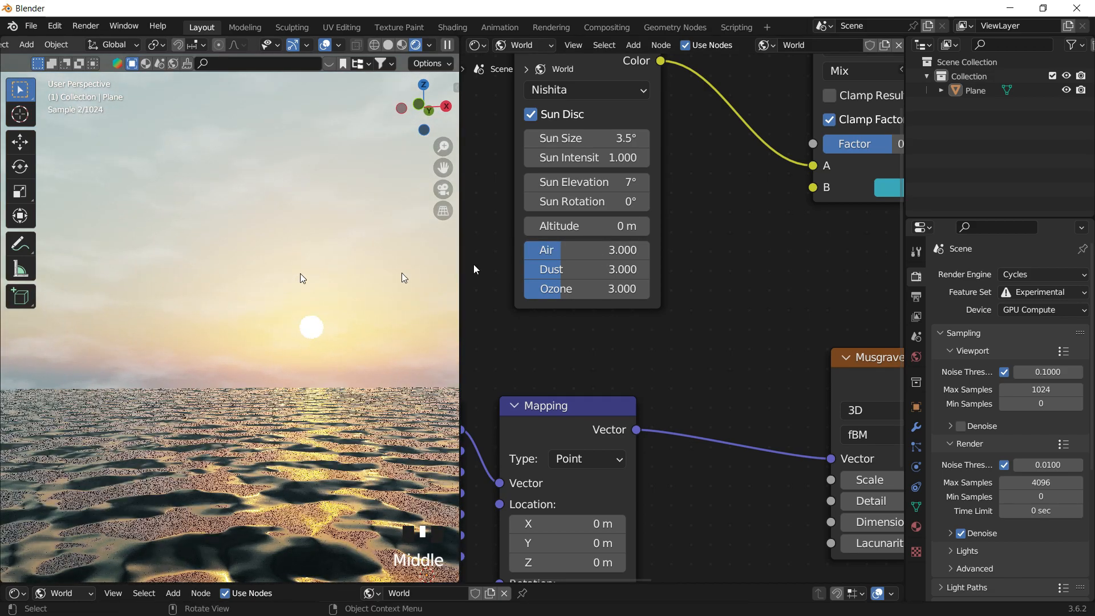
- Change the Mix node's B color to orange with hue 0.040, saturation 0.825 and value 0.5, and set its Factor to 0.713
middle_drag(758, 238, 520, 356)
scroll(593, 279, up, 1)
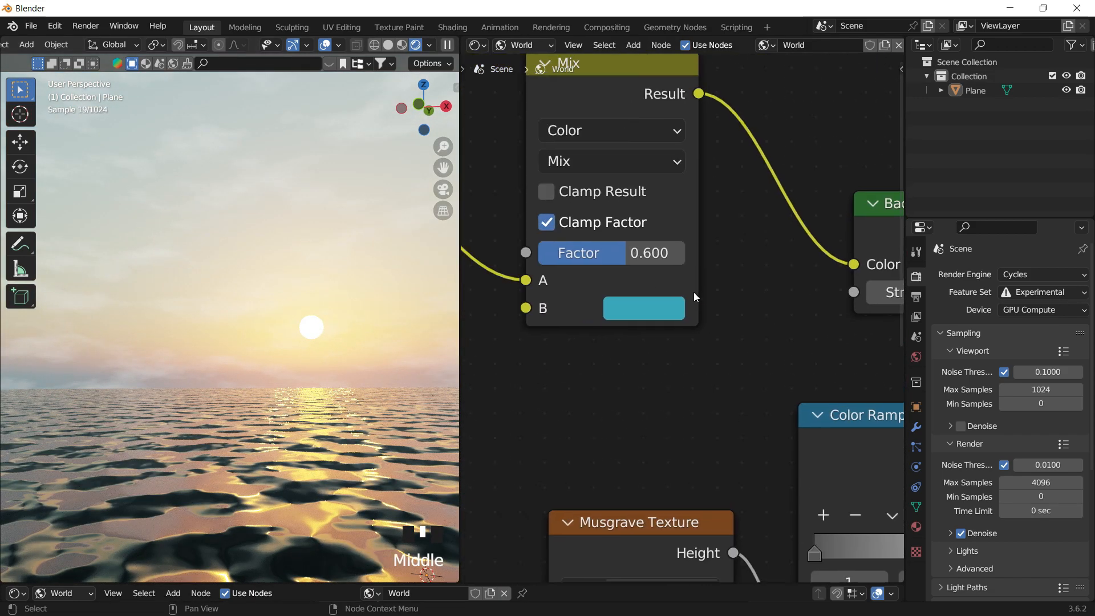
click(651, 303)
drag(721, 312, 703, 389)
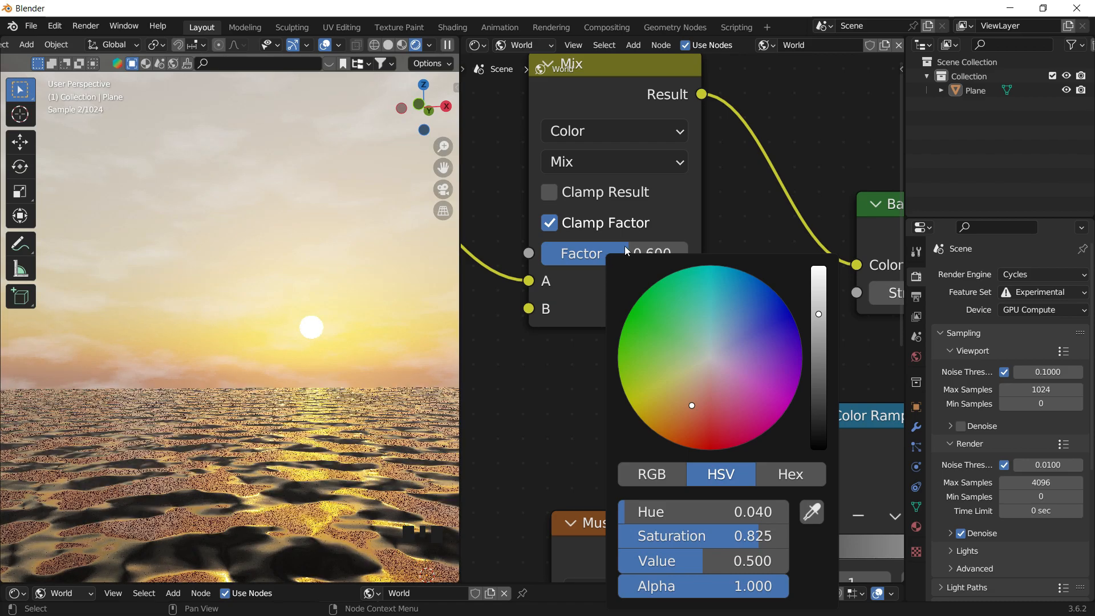
drag(643, 252, 655, 252)
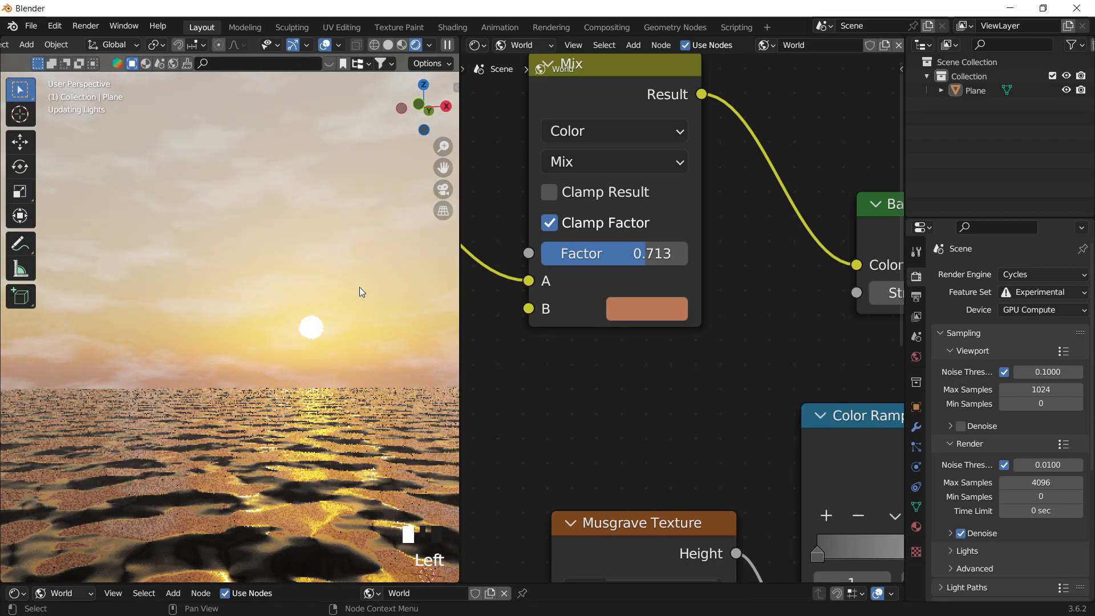
middle_drag(288, 316, 724, 437)
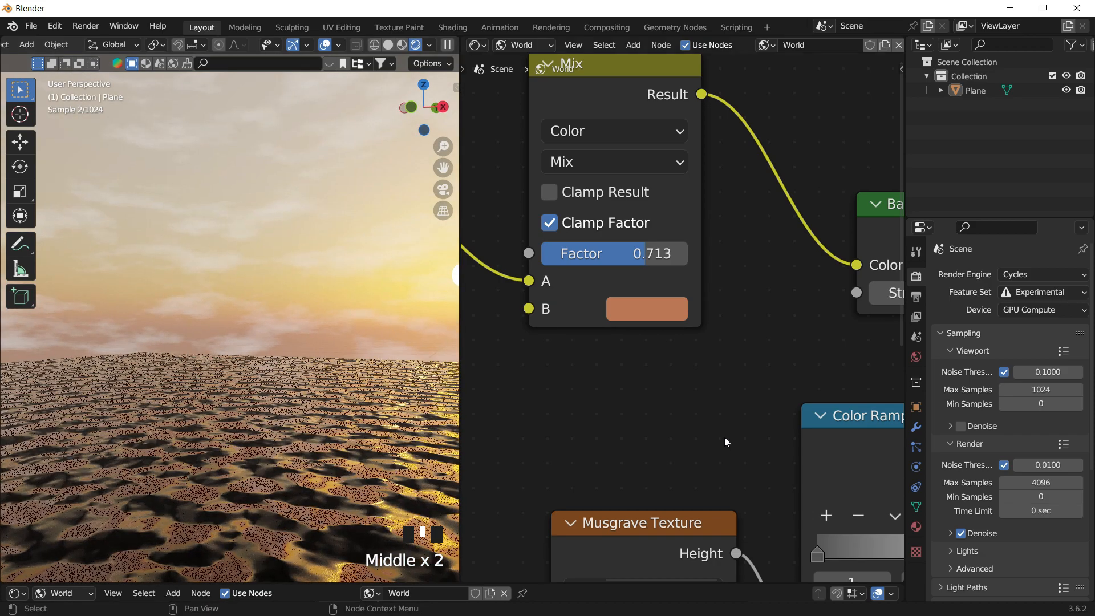
- Tint the Color Ramp's end stop a light peach orange to warm the clouds
scroll(724, 437, down, 4)
middle_drag(724, 398, 627, 330)
middle_drag(845, 452, 740, 371)
scroll(723, 366, up, 3)
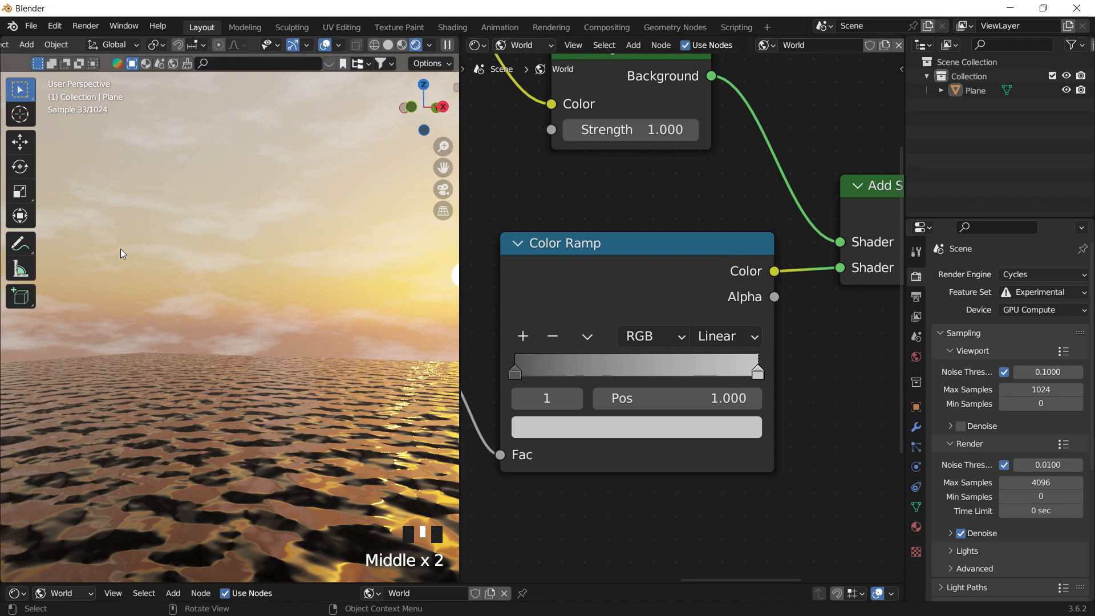
click(734, 425)
drag(649, 247, 593, 198)
drag(711, 135, 702, 100)
mouse_move(589, 208)
mouse_down()
mouse_move(579, 226)
mouse_move(592, 215)
mouse_up()
- Select the water plane in Material Preview shading and show its object material in the node editor
mouse_move(224, 265)
middle_down()
mouse_move(269, 252)
mouse_move(224, 258)
mouse_move(296, 268)
mouse_move(345, 251)
mouse_move(314, 265)
mouse_move(342, 265)
middle_up()
scroll(258, 285, down, 3)
scroll(297, 268, down, 2)
key(z)
click(332, 289)
scroll(333, 331, down, 2)
middle_drag(334, 364, 317, 262)
scroll(363, 300, down, 3)
click(320, 261)
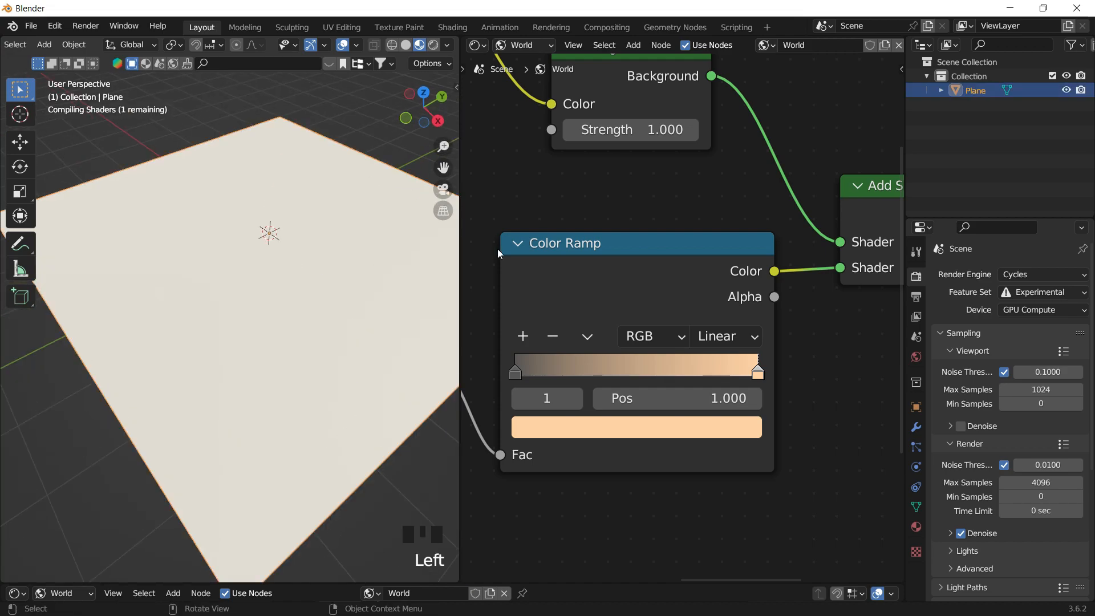
click(525, 49)
click(533, 63)
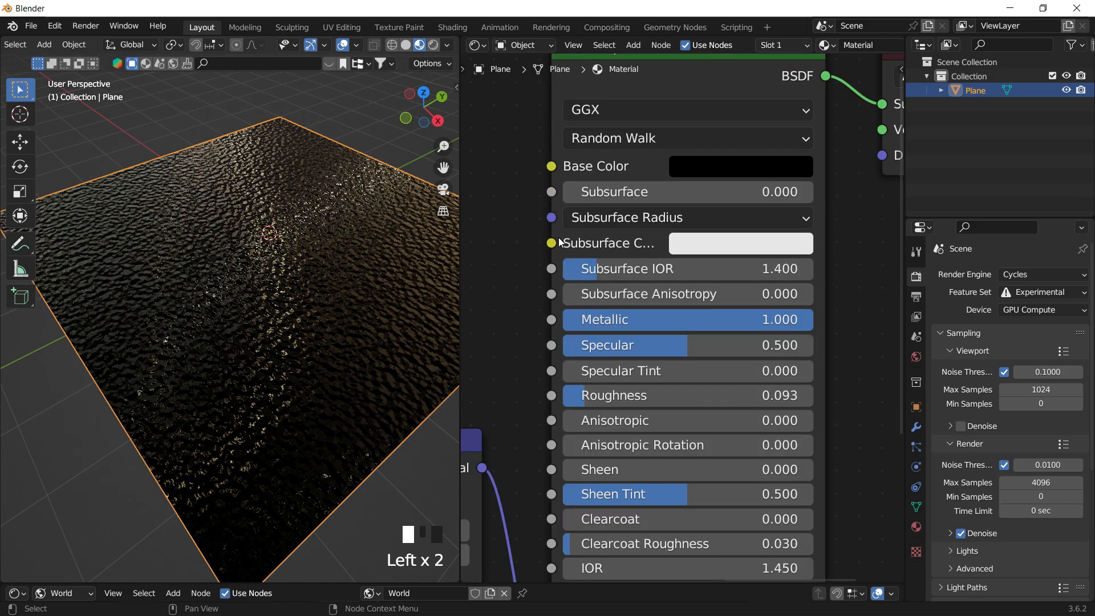
- Raise the Texture Coordinate node slightly and duplicate the water material's Mapping node above the original
scroll(581, 251, down, 4)
scroll(303, 290, up, 1)
shift+middle_drag(303, 290, 274, 315)
scroll(543, 286, down, 4)
middle_drag(543, 285, 726, 350)
middle_drag(645, 349, 689, 350)
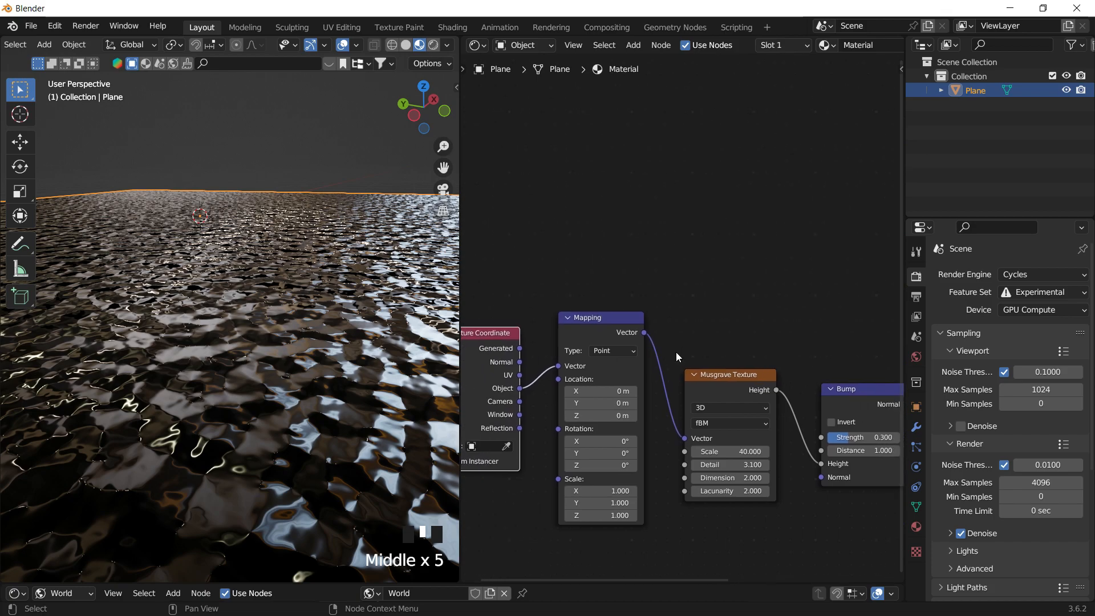
middle_drag(623, 321, 656, 327)
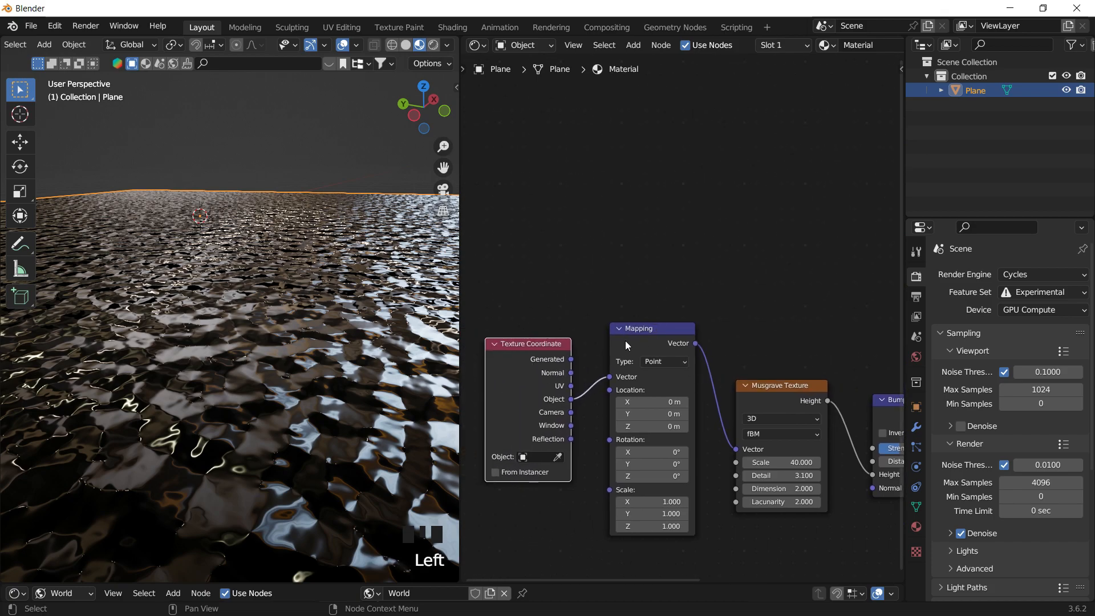
drag(538, 358, 536, 330)
click(668, 328)
key(shift+d)
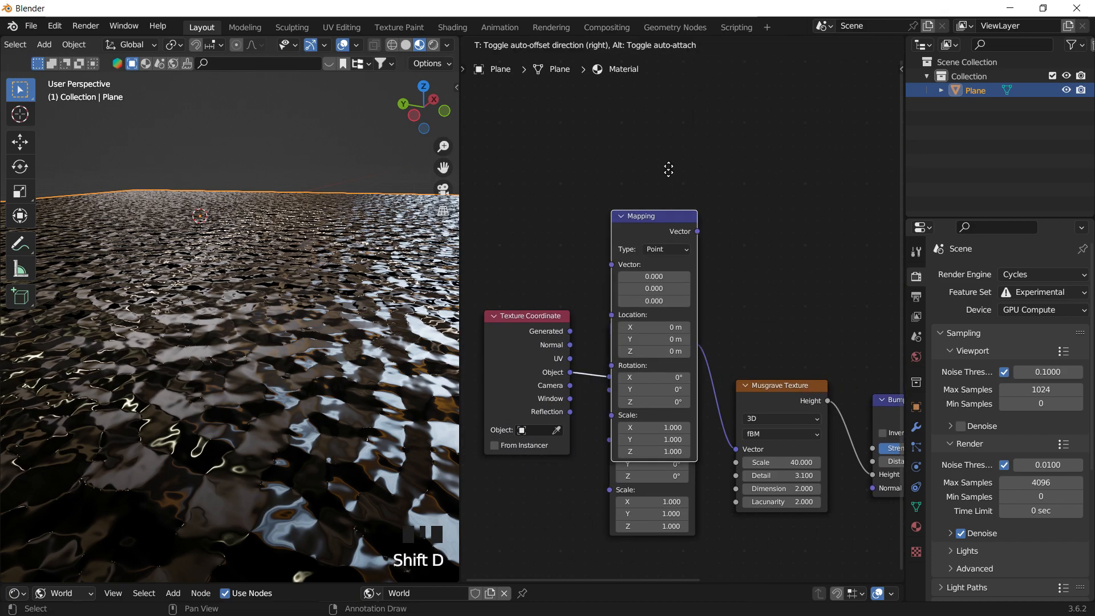
click(670, 139)
click(758, 211)
middle_drag(758, 369, 710, 334)
- Duplicate the water material's Musgrave Texture and place the copy above the original
click(711, 427)
key(shift+d)
click(718, 137)
click(717, 122)
middle_drag(724, 152, 693, 143)
- Move the Bump node farther from the Musgrave Textures to make room between them
middle_drag(848, 323, 620, 280)
middle_drag(761, 200, 693, 188)
drag(699, 194, 793, 300)
drag(560, 393, 687, 377)
click(648, 307)
- Add a Mix Color node on the link between the lower Musgrave Texture and the Bump node's Height
middle_drag(652, 291, 704, 290)
key(shift+a)
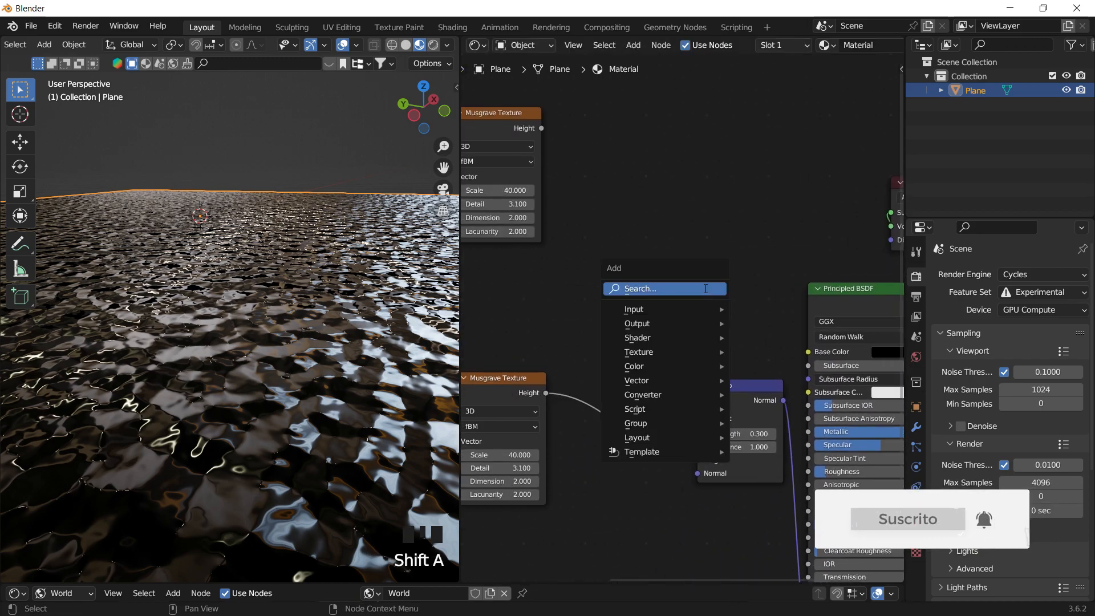
click(706, 289)
text(mix)
key(Down)
key(Return)
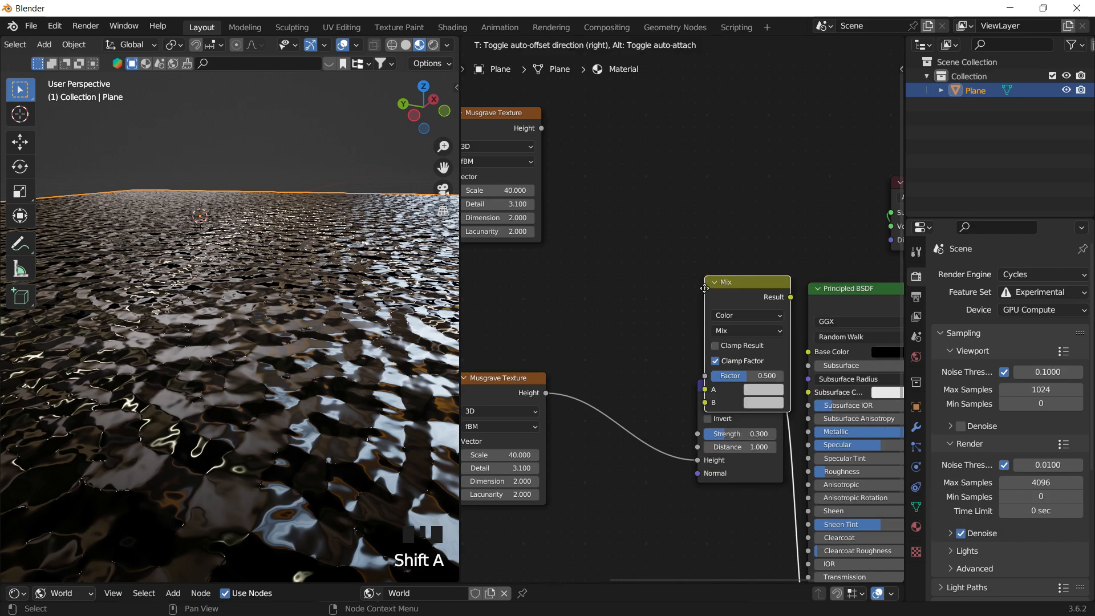
click(611, 333)
- Reconnect the lower Musgrave Texture's Height to input B of the Mix node and connect the upper one's Height to input A
middle_drag(544, 440, 621, 434)
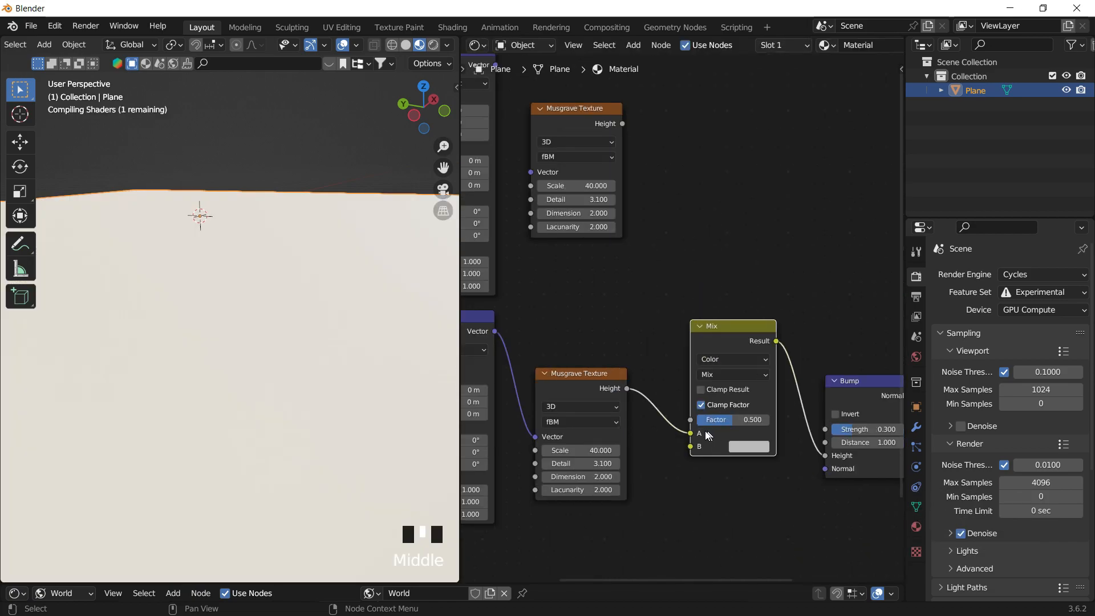
drag(689, 445, 661, 397)
click(584, 387)
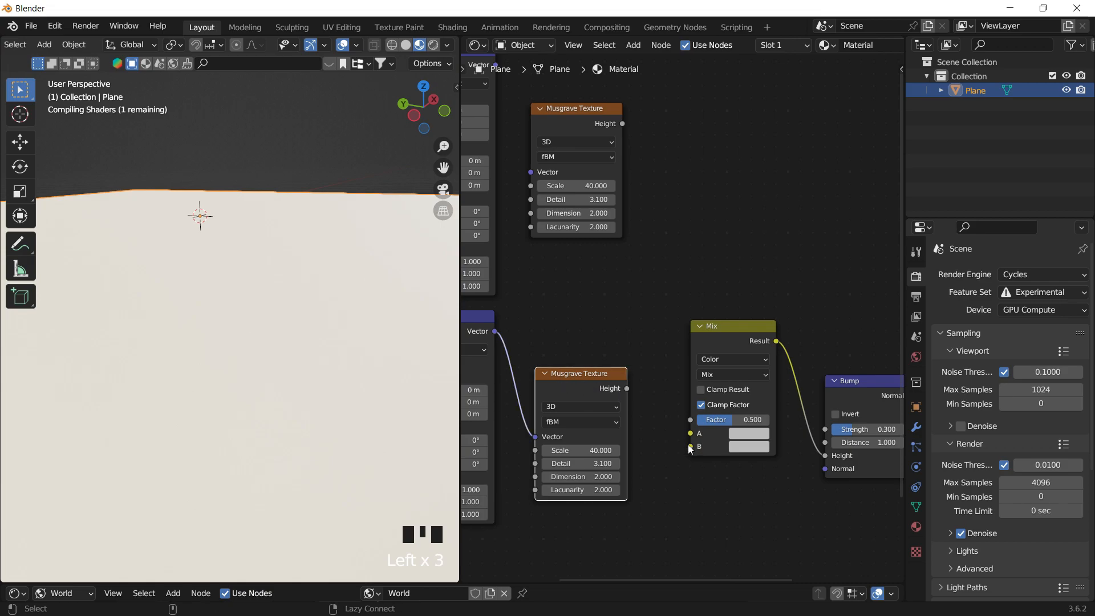
alt+right_drag(690, 448, 630, 402)
drag(691, 421, 691, 447)
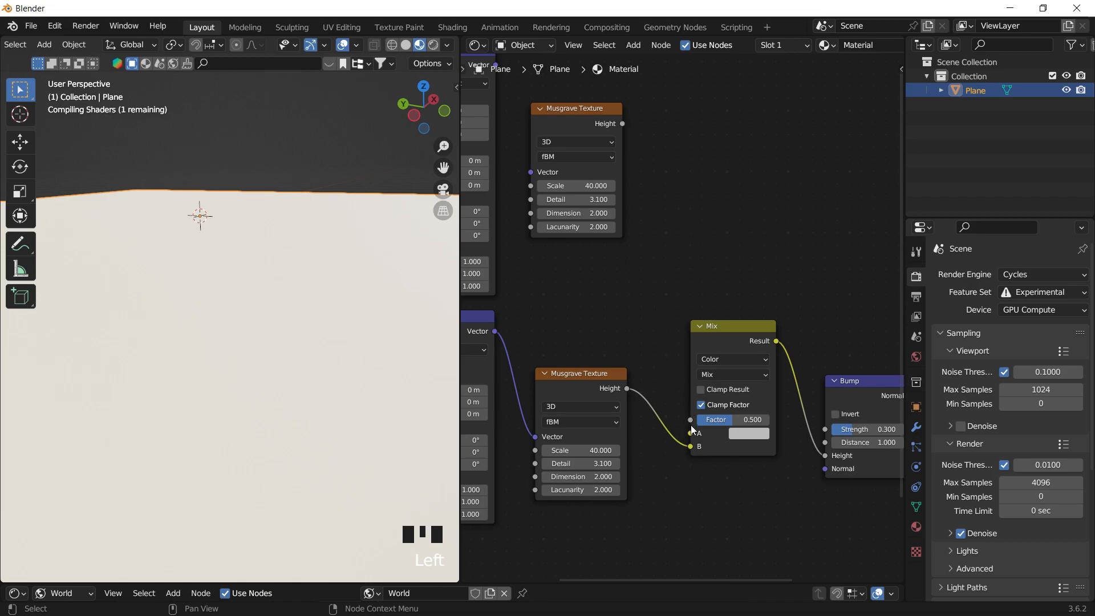
drag(622, 124, 692, 437)
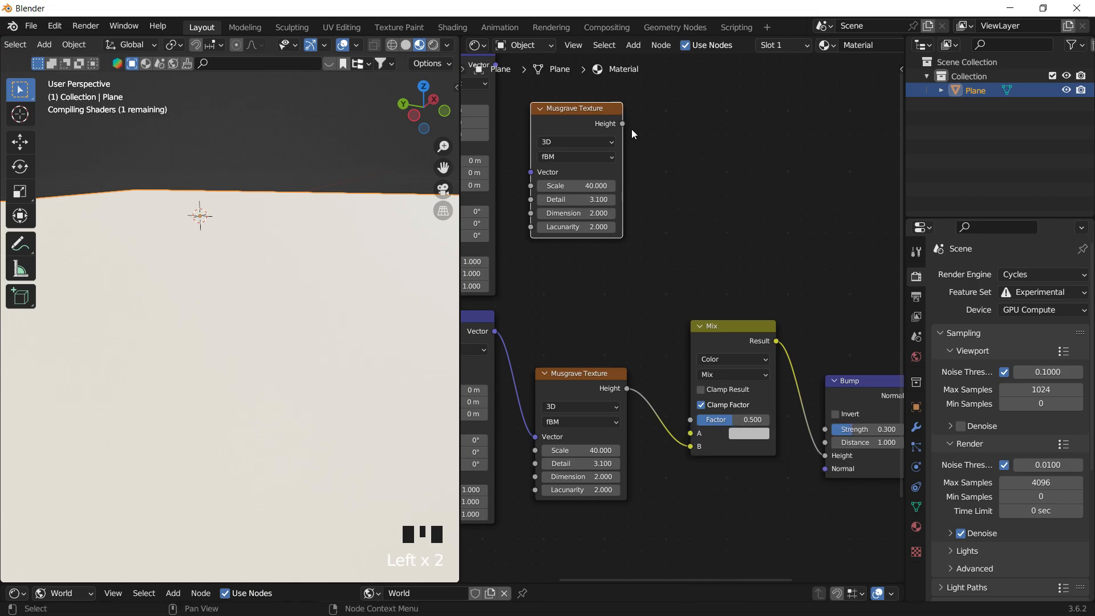
drag(623, 125, 686, 433)
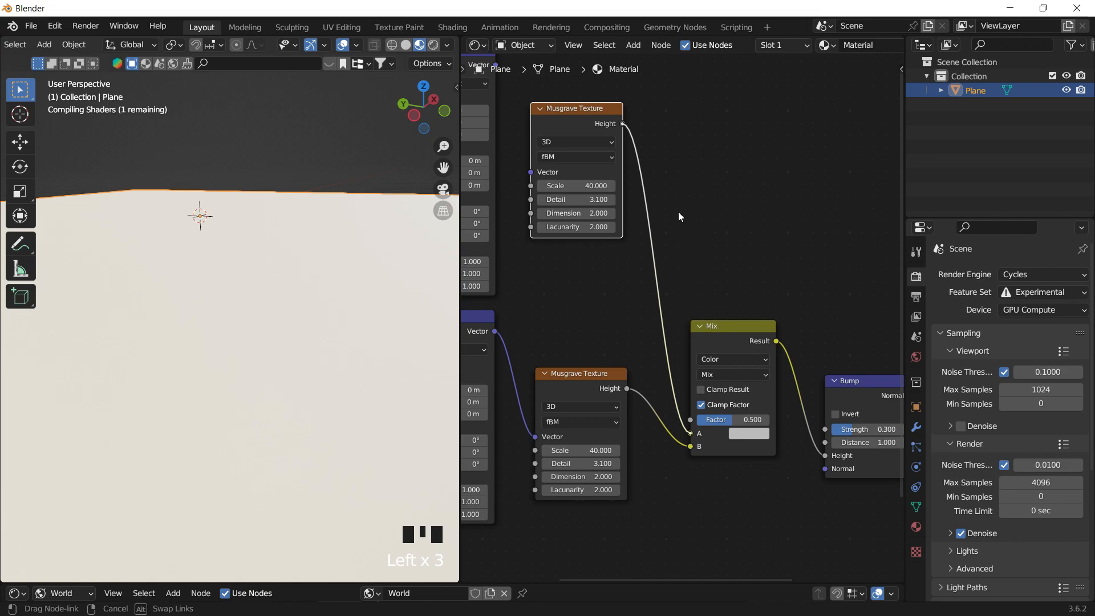
- Link the Texture Coordinate's Object output to the upper Mapping's Vector and that Mapping's output to the upper Musgrave Texture's Vector
middle_drag(621, 246, 760, 301)
middle_drag(599, 228, 640, 231)
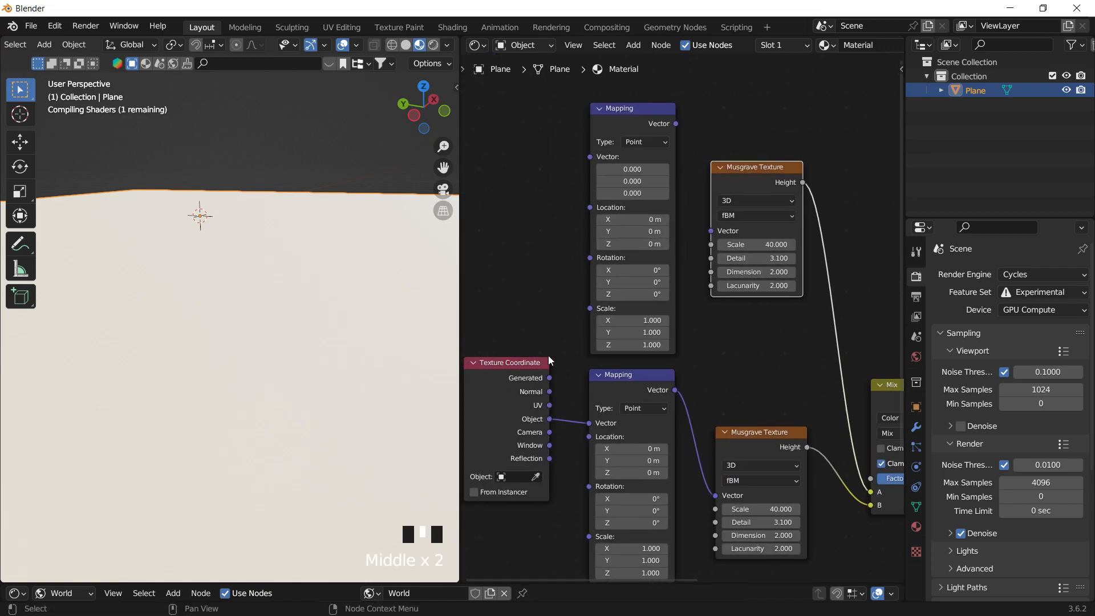
drag(553, 420, 584, 213)
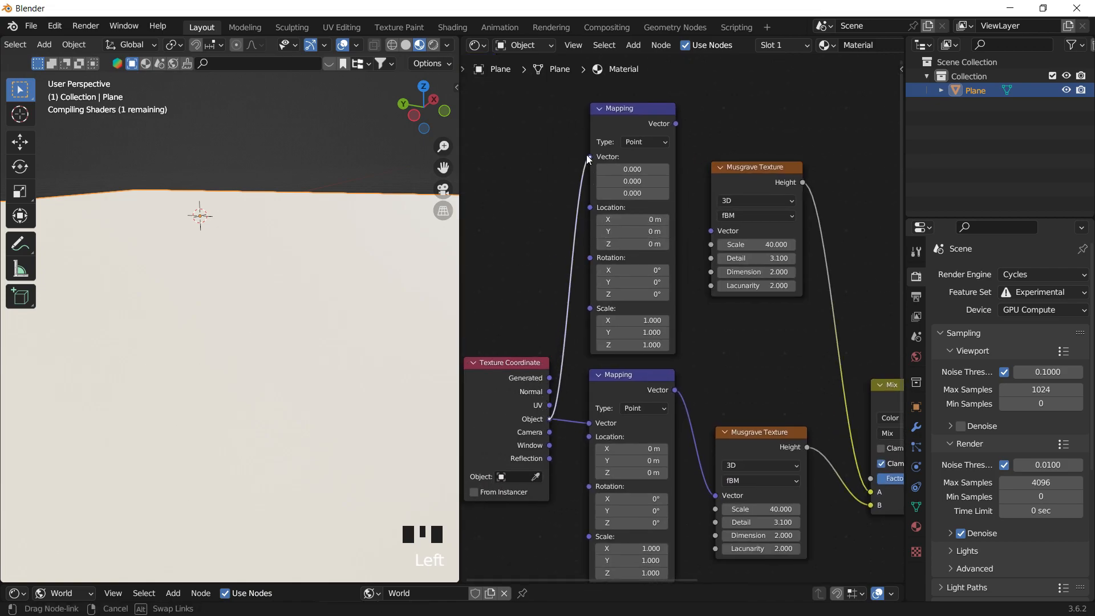
drag(588, 158, 590, 157)
drag(676, 124, 707, 247)
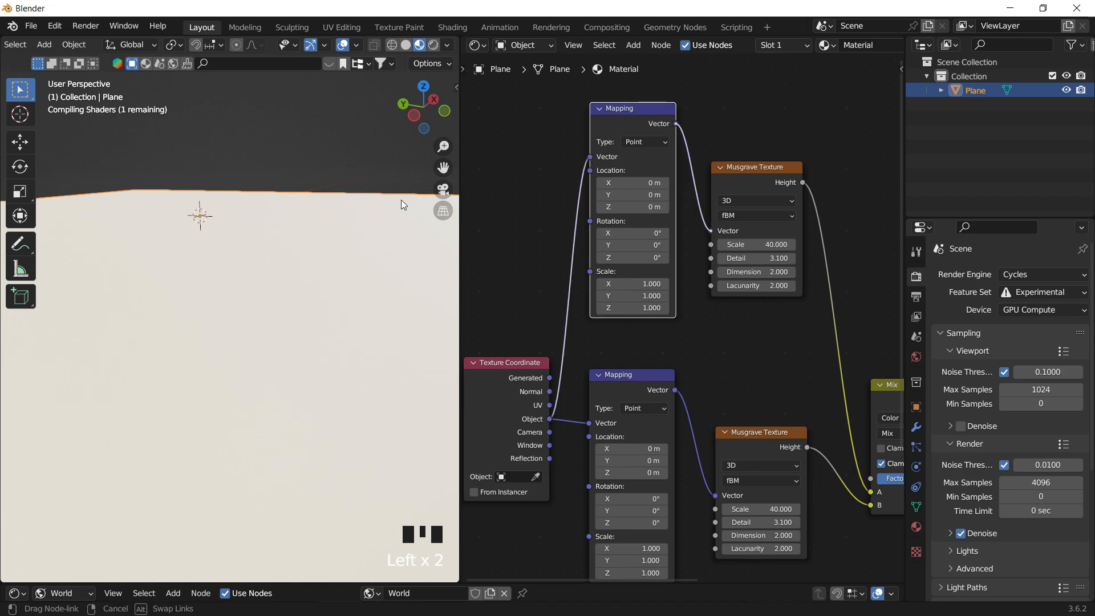
- Try a Scale of 62.9 on the upper Musgrave Texture to compare the ripples on the water
click(323, 121)
mouse_move(320, 316)
middle_down()
mouse_move(300, 319)
mouse_move(309, 304)
middle_up()
scroll(300, 319, down, 2)
scroll(337, 340, up, 2)
scroll(337, 341, down, 1)
middle_drag(753, 367, 693, 342)
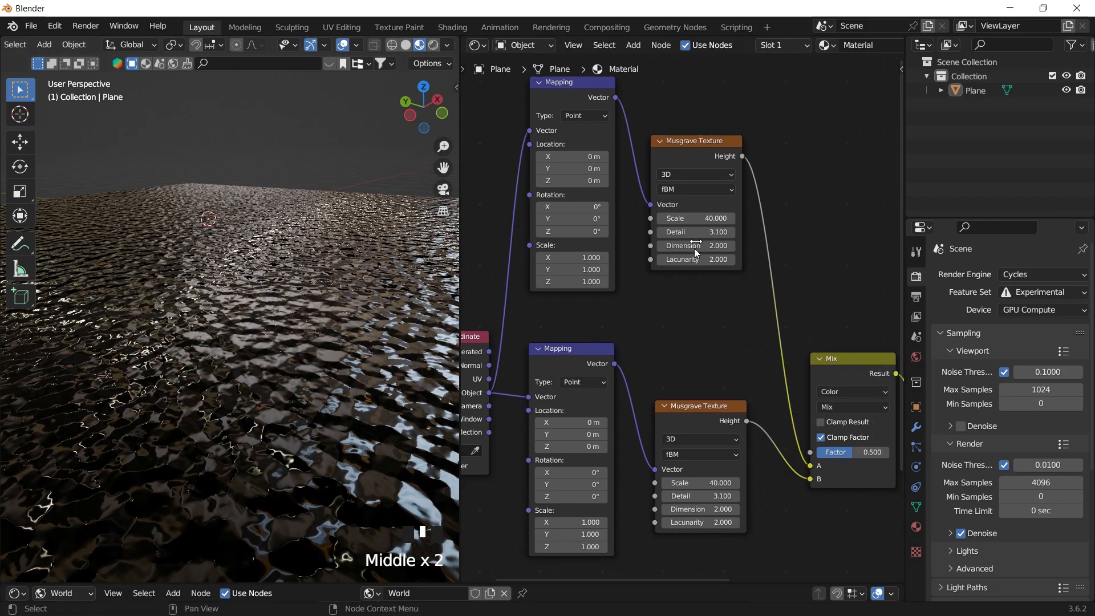
mouse_move(696, 218)
mouse_down()
mouse_move(728, 219)
mouse_move(702, 219)
mouse_up()
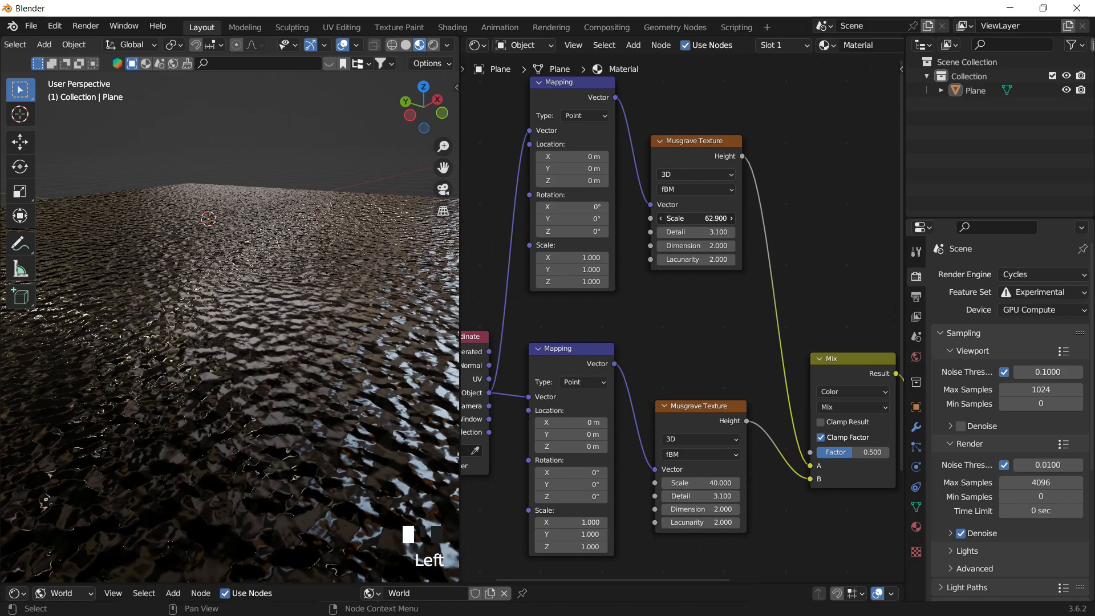
key(ctrl+z)
- Bring the two Musgrave Texture nodes closer together vertically and reselect the water plane
scroll(319, 336, down, 3)
drag(724, 157, 728, 188)
drag(713, 406, 743, 304)
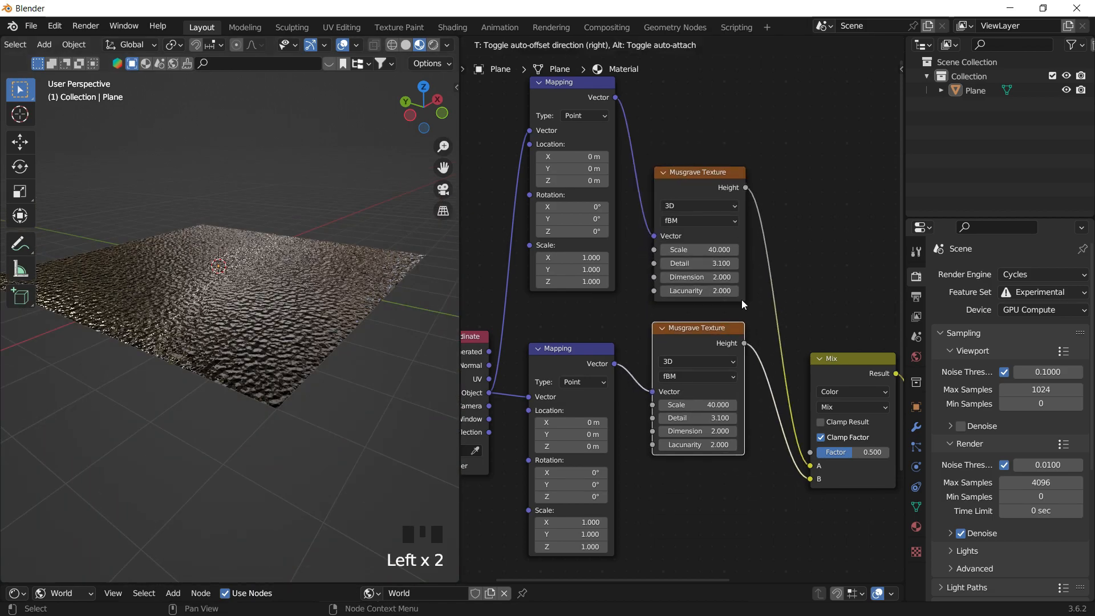
click(524, 241)
middle_drag(513, 251, 527, 258)
middle_drag(269, 337, 310, 289)
scroll(259, 344, up, 1)
click(310, 289)
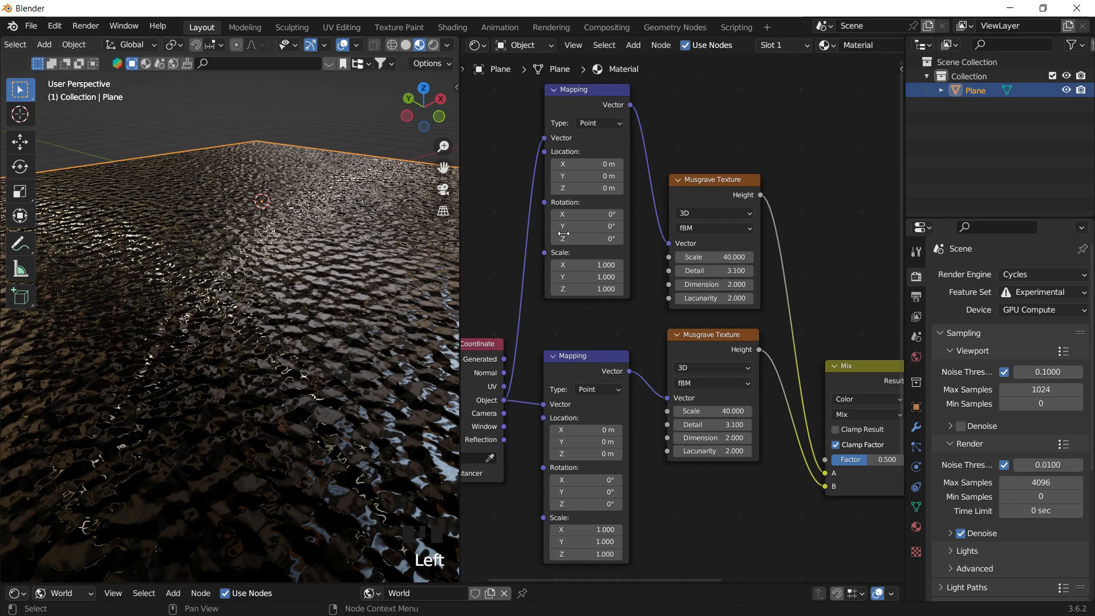
- Try shifting Location X to 0.3 m on the upper Mapping and to -1.8 m on the lower Mapping
click(593, 165)
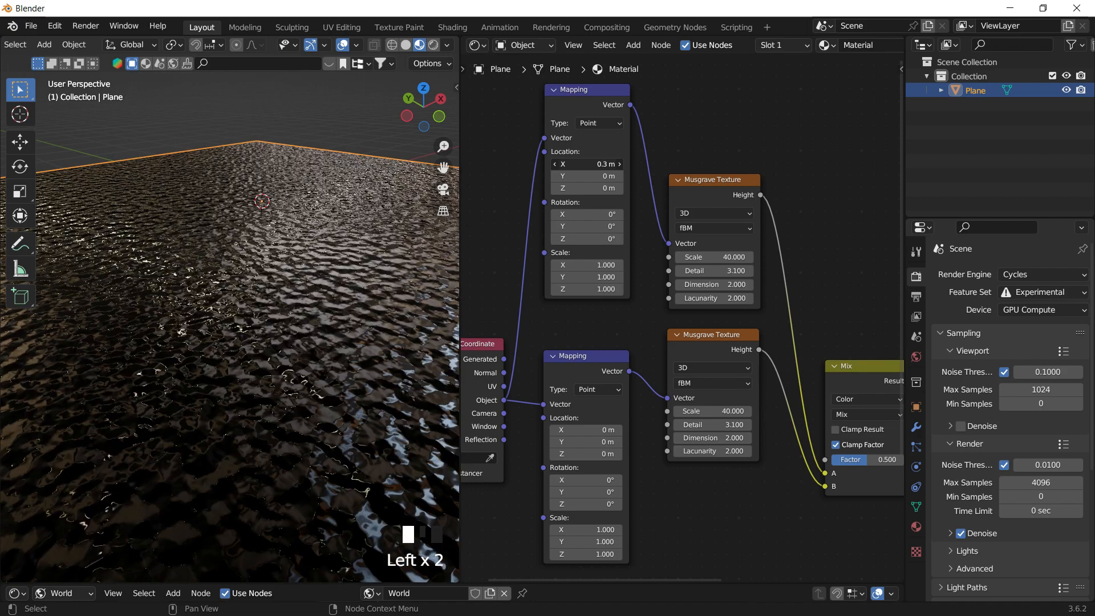
key(ctrl+z)
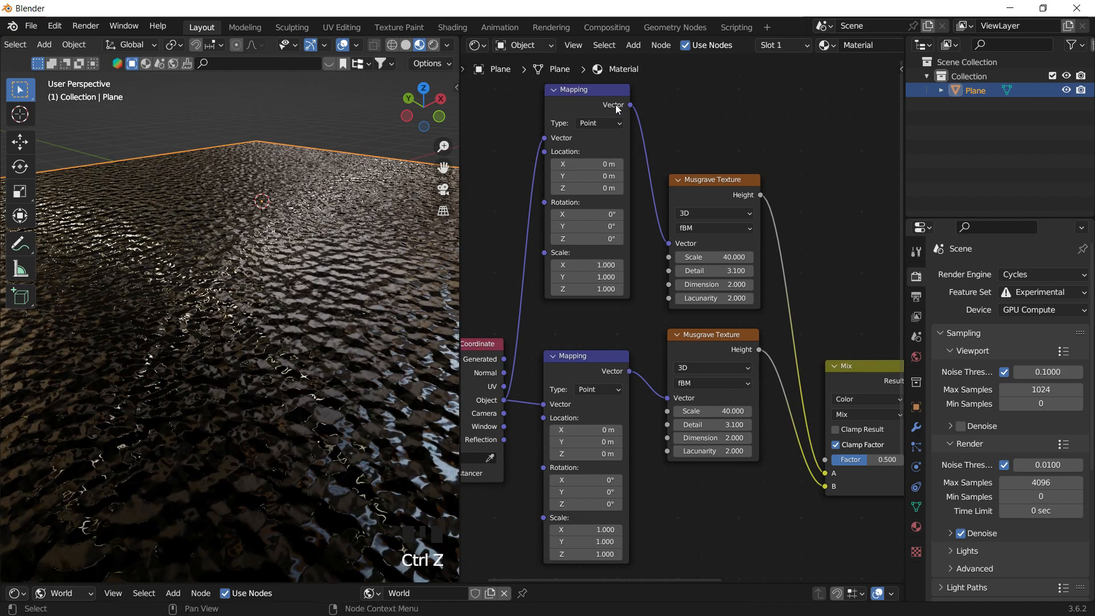
mouse_move(604, 355)
mouse_down()
mouse_move(602, 334)
mouse_move(608, 358)
mouse_up()
click(701, 339)
drag(702, 340, 705, 346)
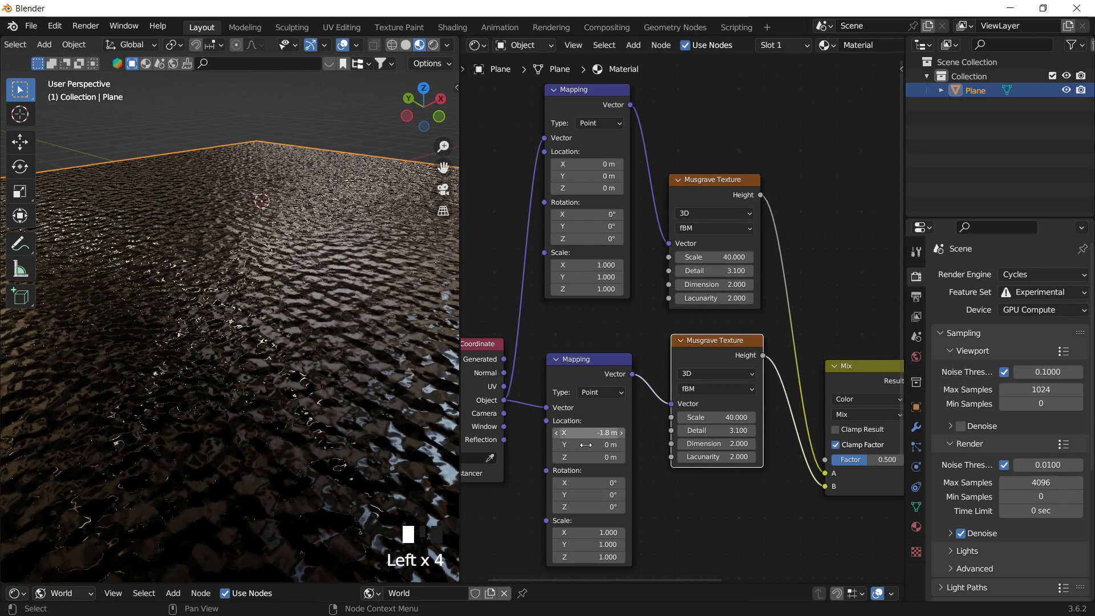
middle_drag(596, 199, 628, 214)
right_click(619, 179)
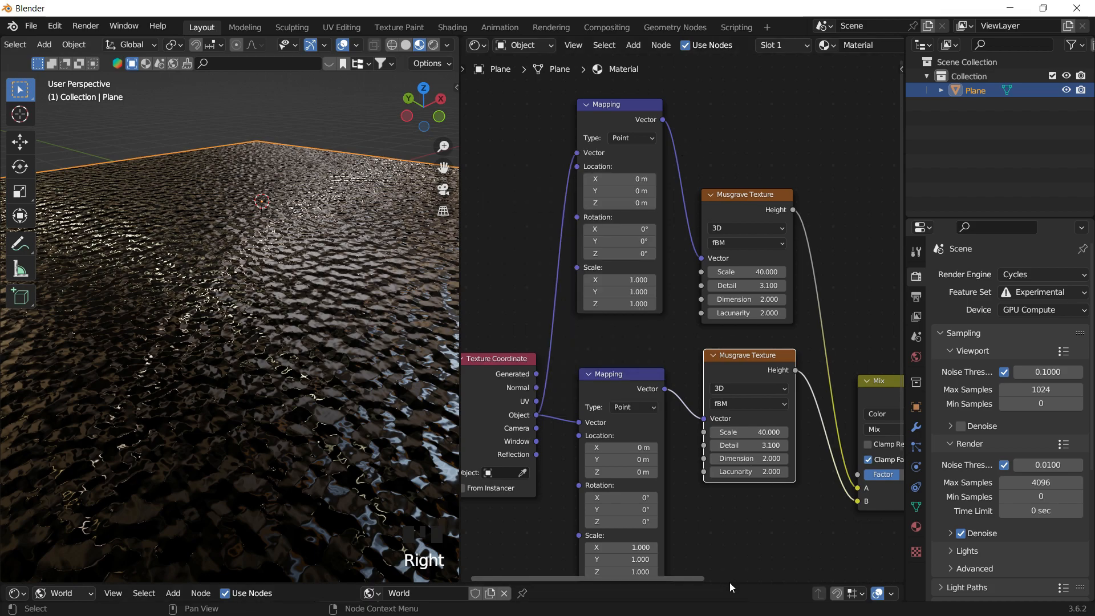
- Enlarge the World node editor area below the viewport and switch it to the Timeline
drag(730, 583, 729, 492)
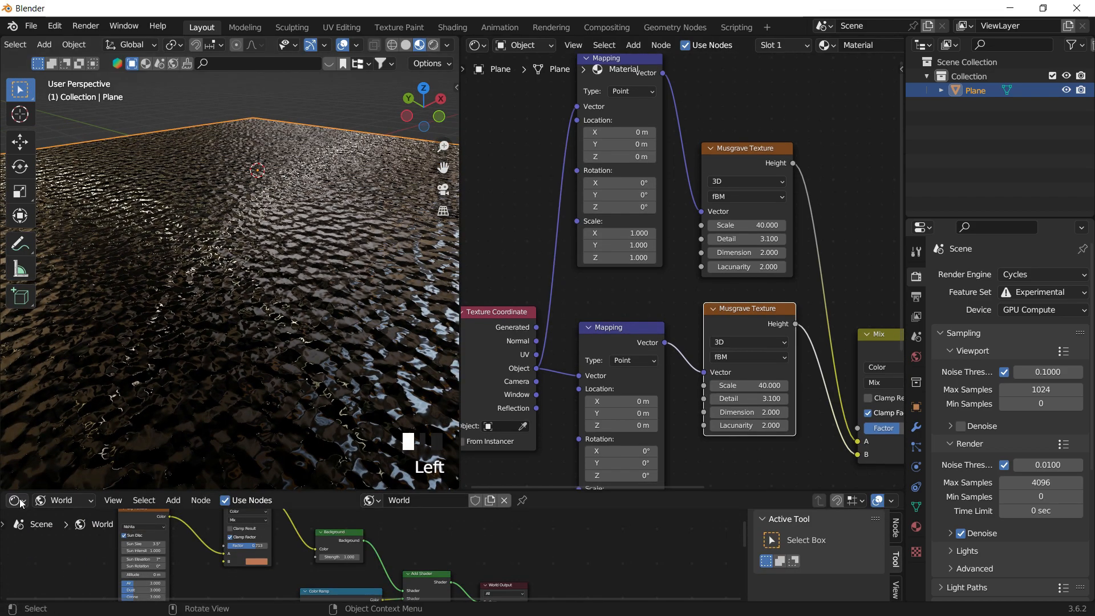
click(17, 500)
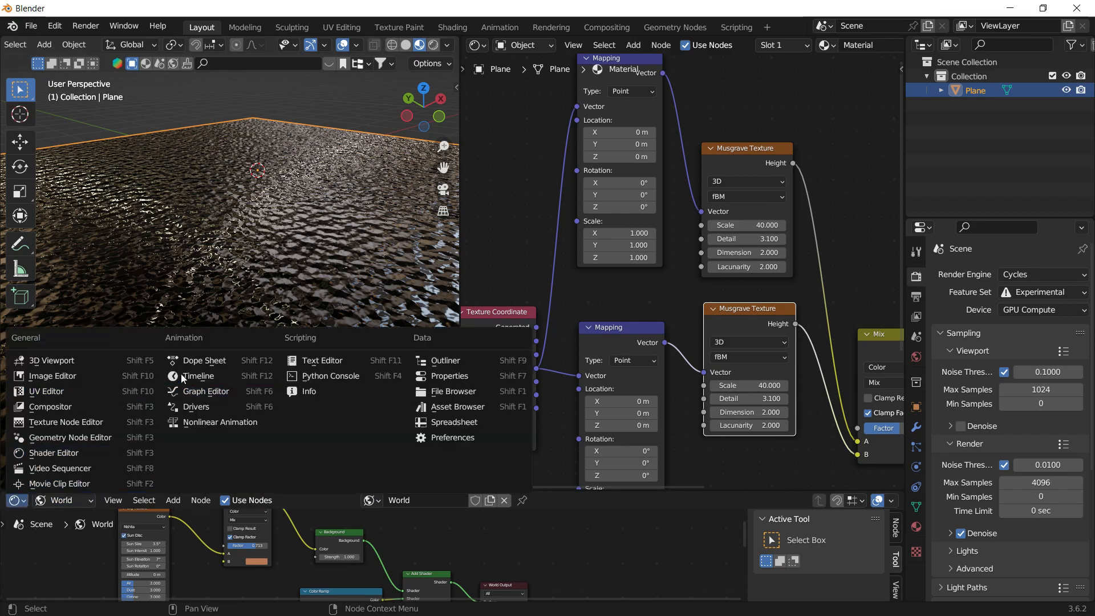
click(268, 407)
- Keyframe the upper Mapping node's Location at 0 m on frame 1
click(601, 106)
middle_drag(604, 130, 607, 154)
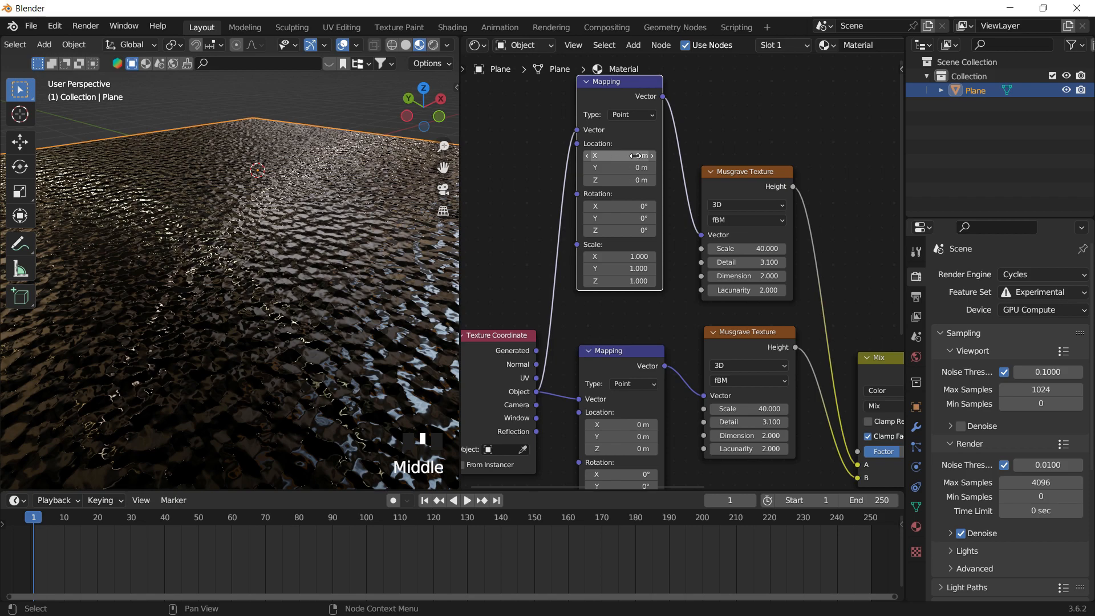
right_click(635, 155)
click(628, 156)
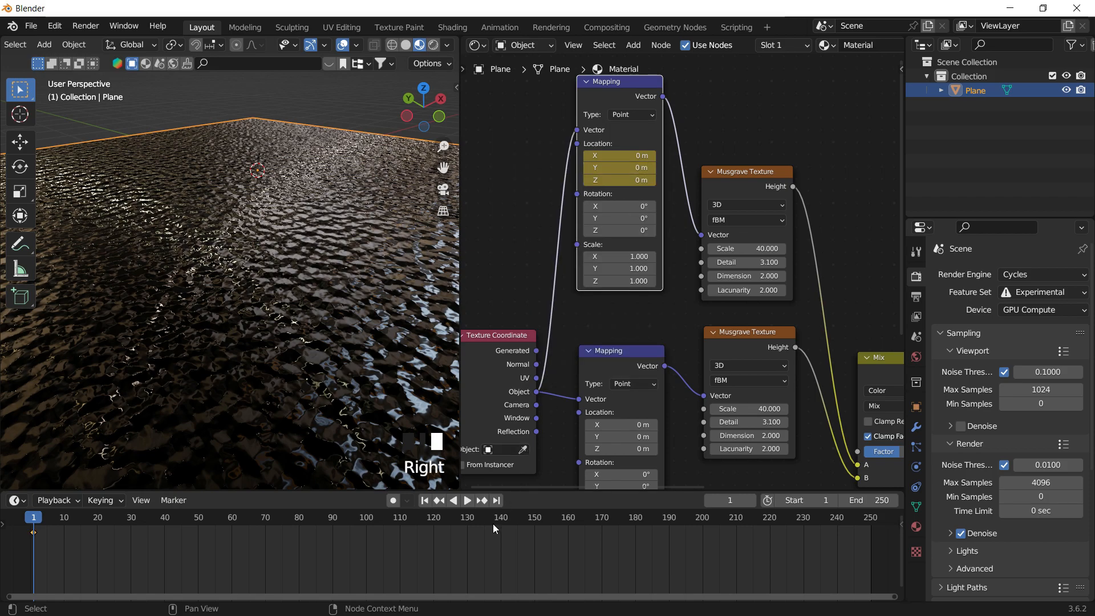
- Go to frame 250, set the upper Mapping's Location X to 0.5 m and keyframe it
key(space)
click(873, 522)
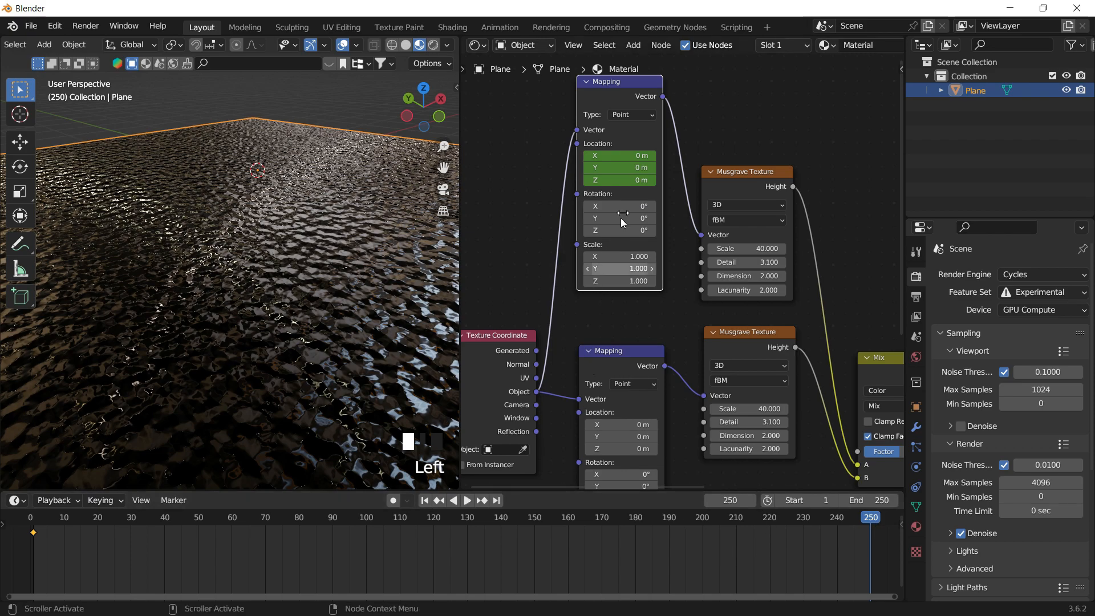
right_click(626, 158)
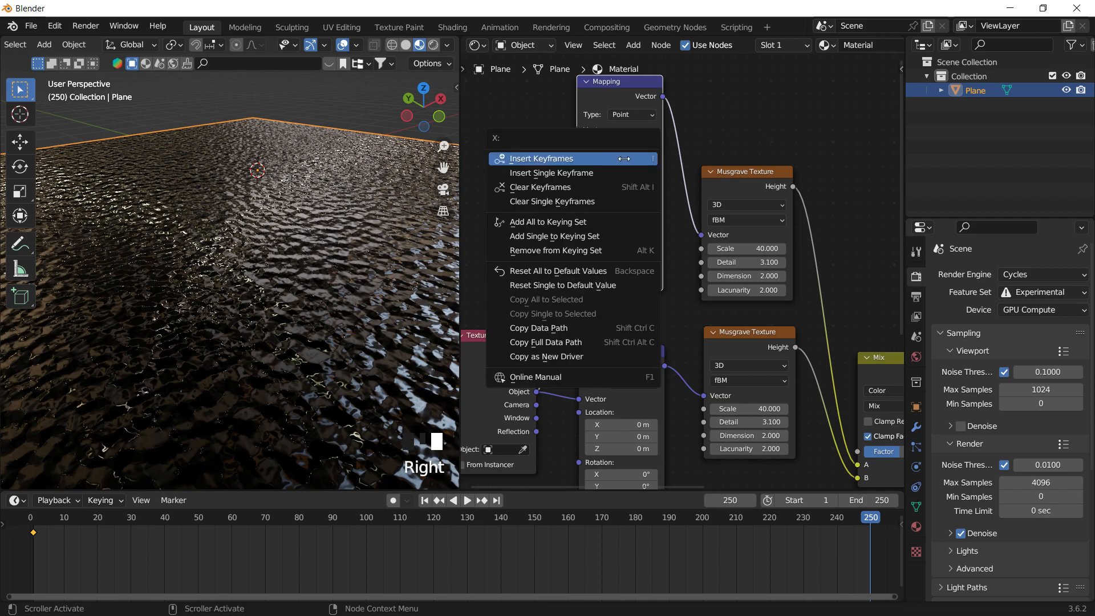
click(624, 159)
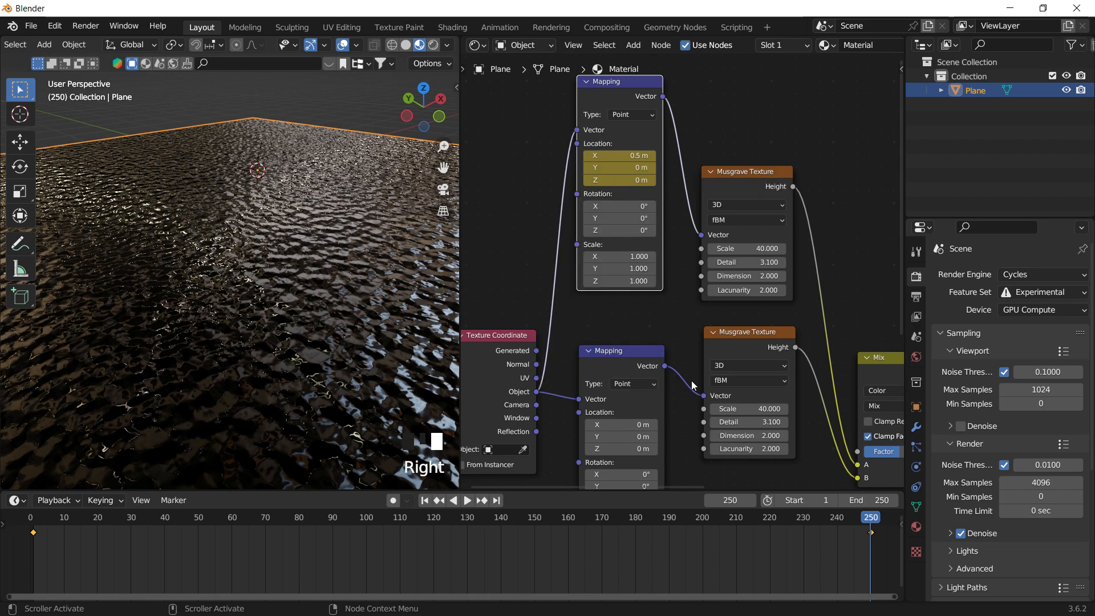
- Play the animation from frame 1 and scrub the timeline to check how the ripples move
drag(697, 518, 48, 541)
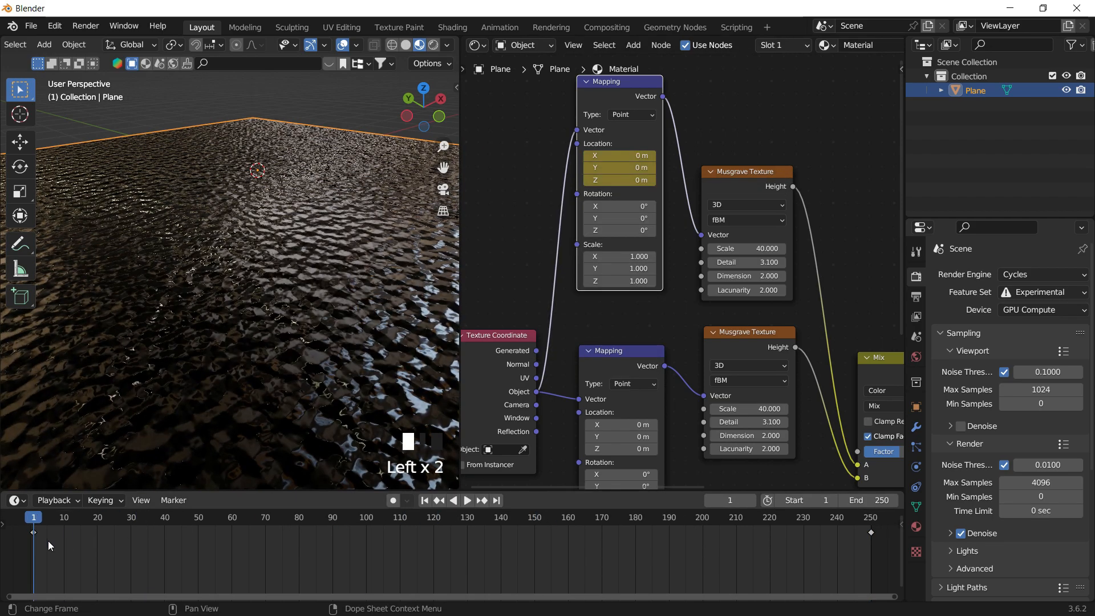
key(space)
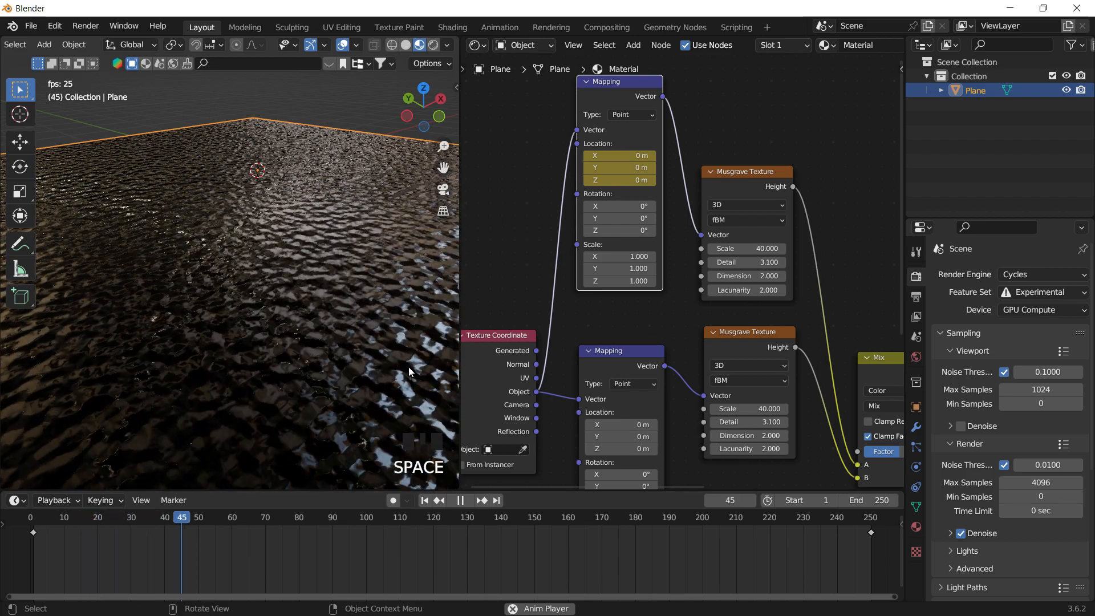
key(space)
drag(373, 516, 447, 467)
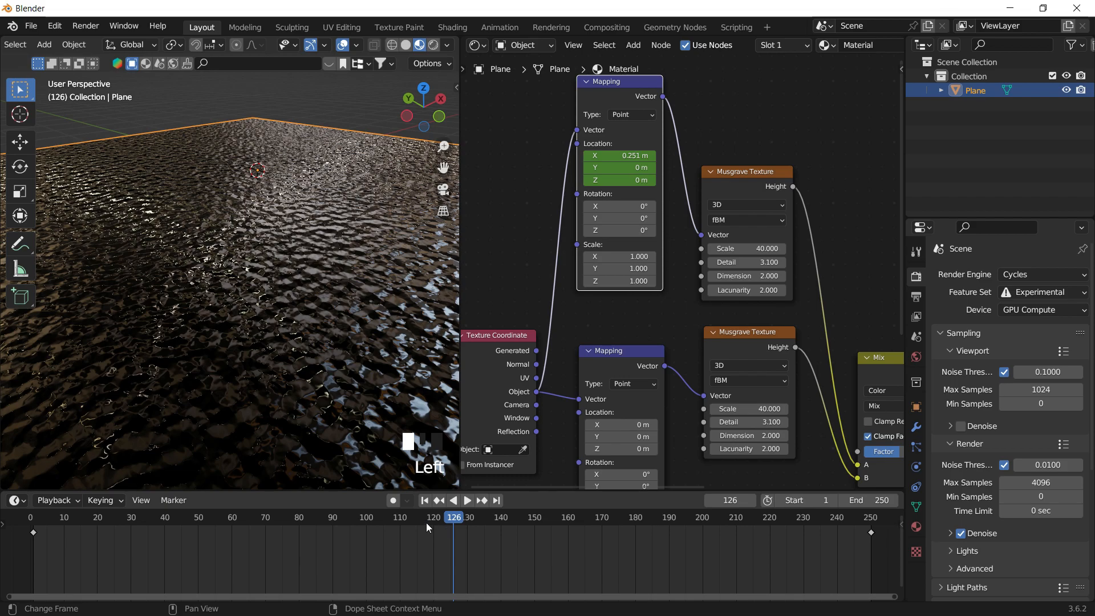
- Return to frame 1, move the lower Mapping node slightly and keyframe its Location at 0 m
double_click(425, 501)
middle_drag(704, 272, 704, 194)
drag(639, 259, 620, 228)
right_click(629, 297)
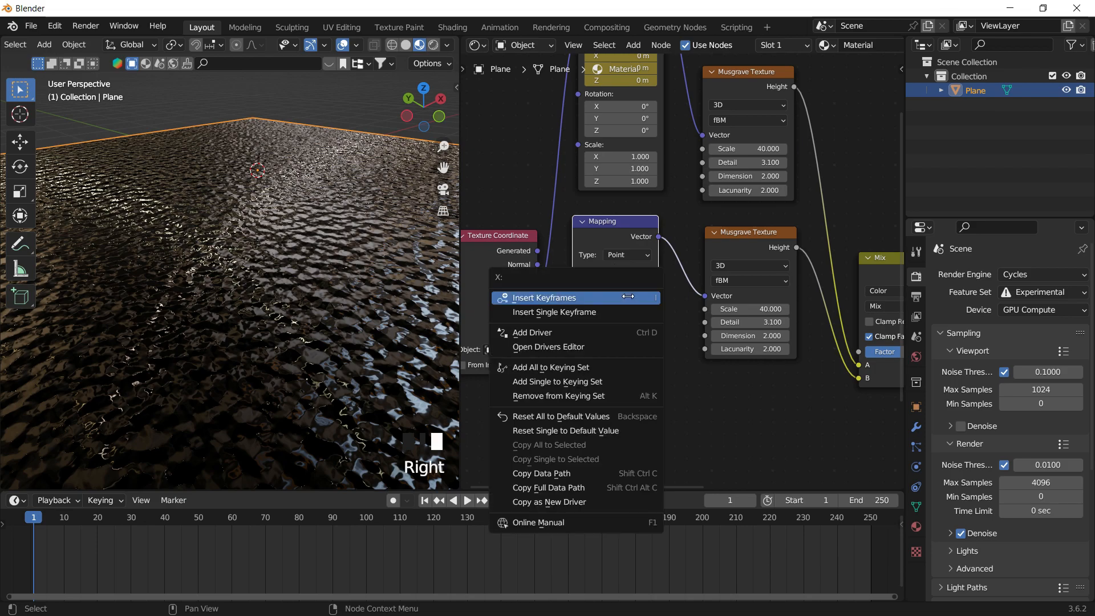
click(627, 297)
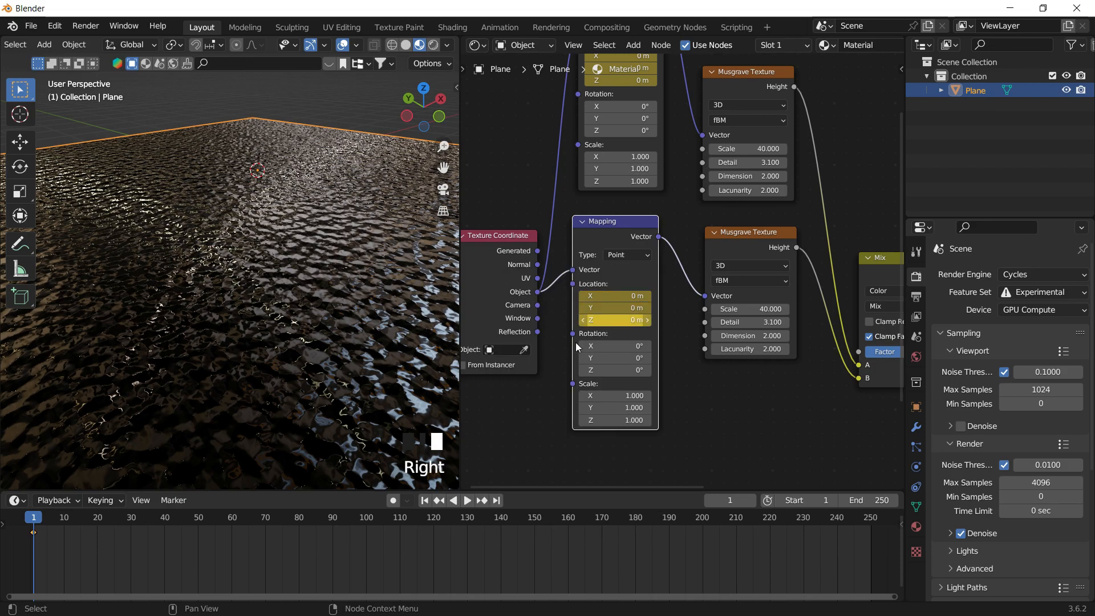
- At frame 250, set the lower Mapping's Location Y to 1 m, keyframe it and play back the animation
click(869, 528)
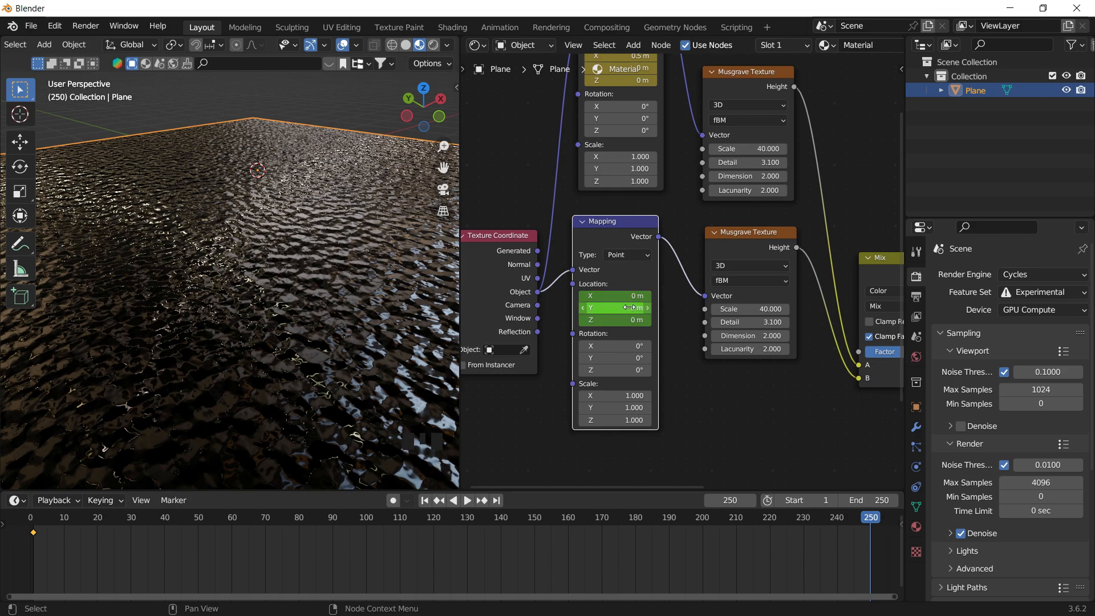
text(1)
key(Return)
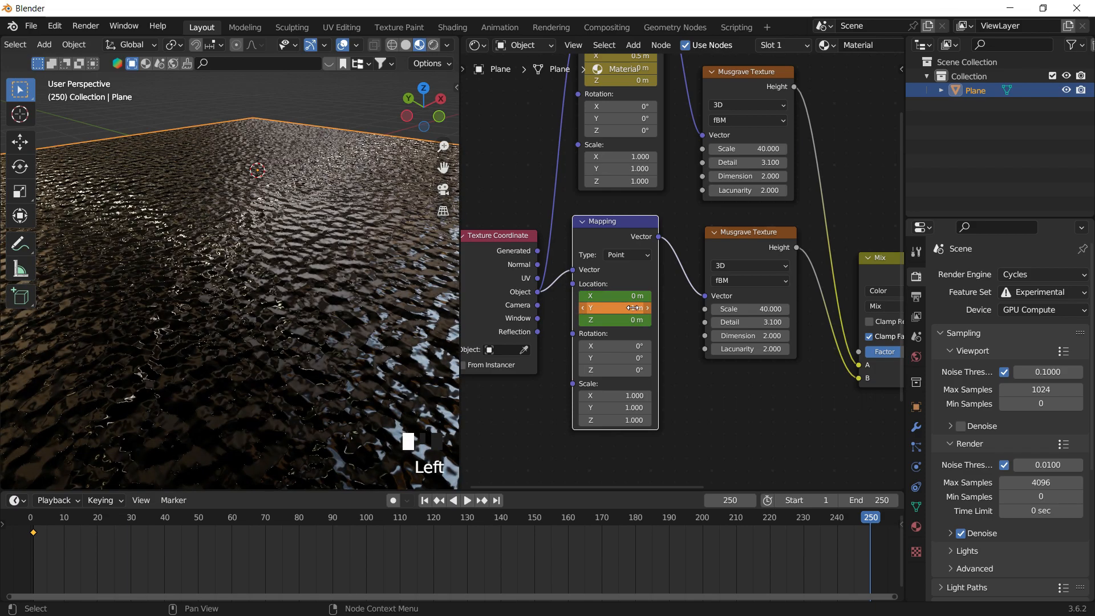
right_click(628, 308)
click(627, 307)
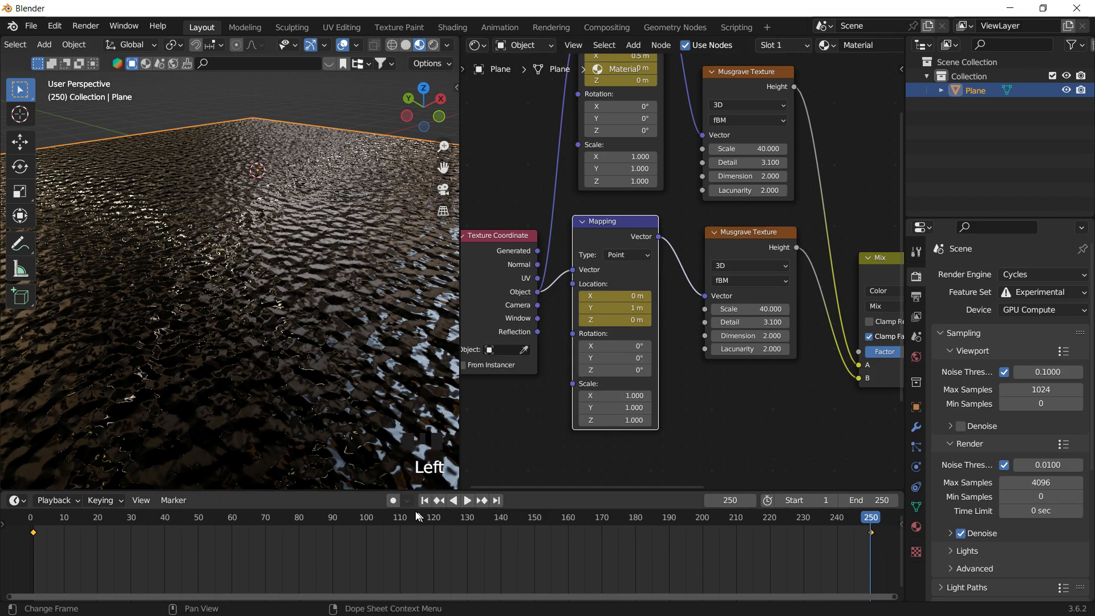
key(space)
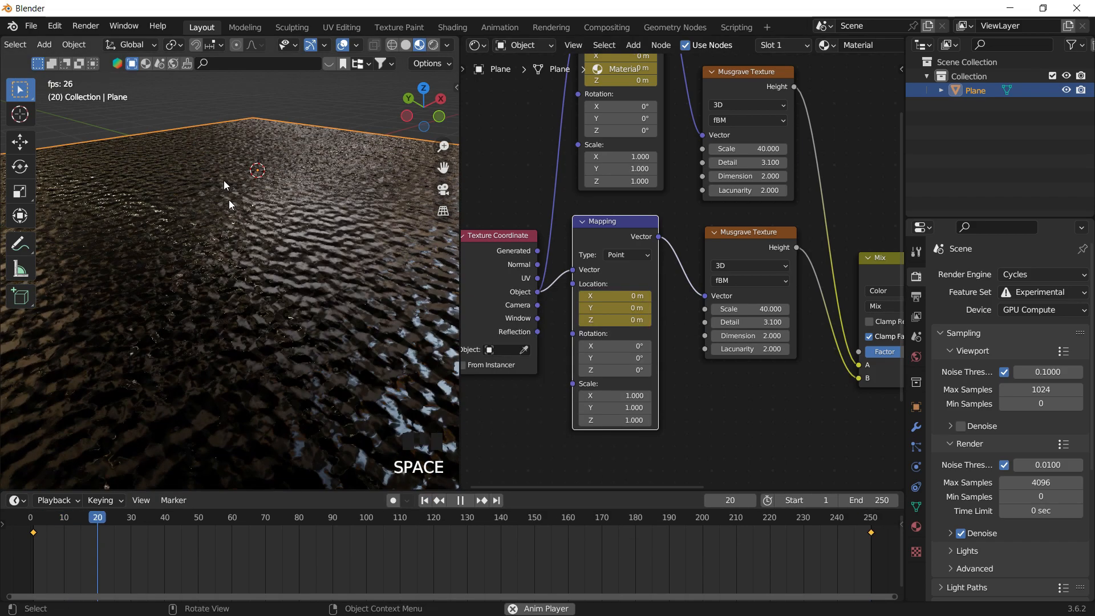
key(space)
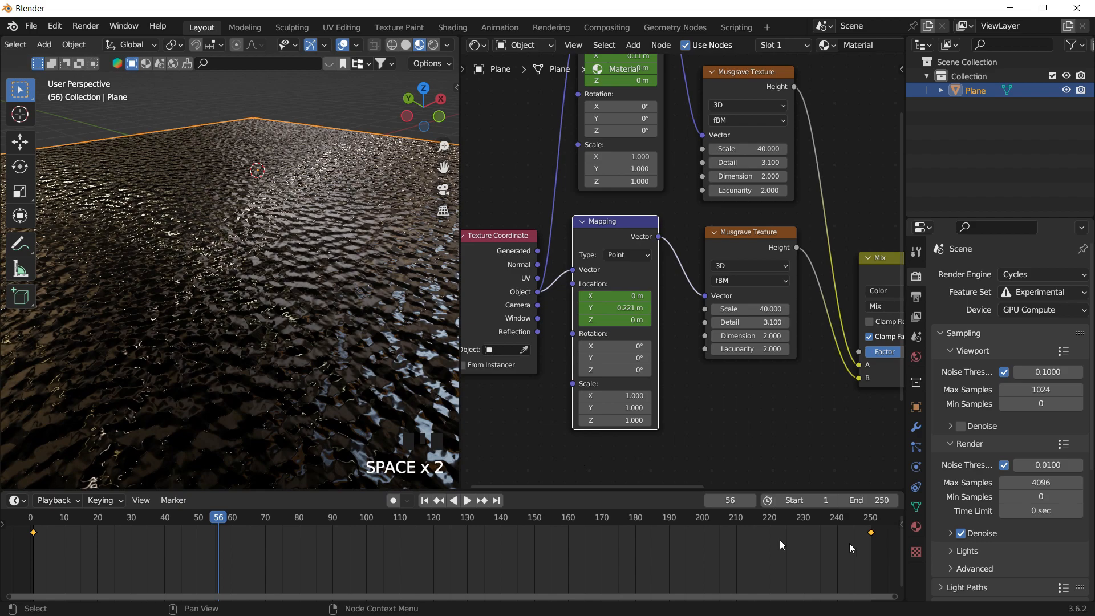
- At frame 250, set the lower Mapping's Location Y to 0.5 m and replace its Location keyframe
middle_drag(628, 136, 624, 205)
click(629, 115)
drag(851, 521, 871, 524)
click(626, 375)
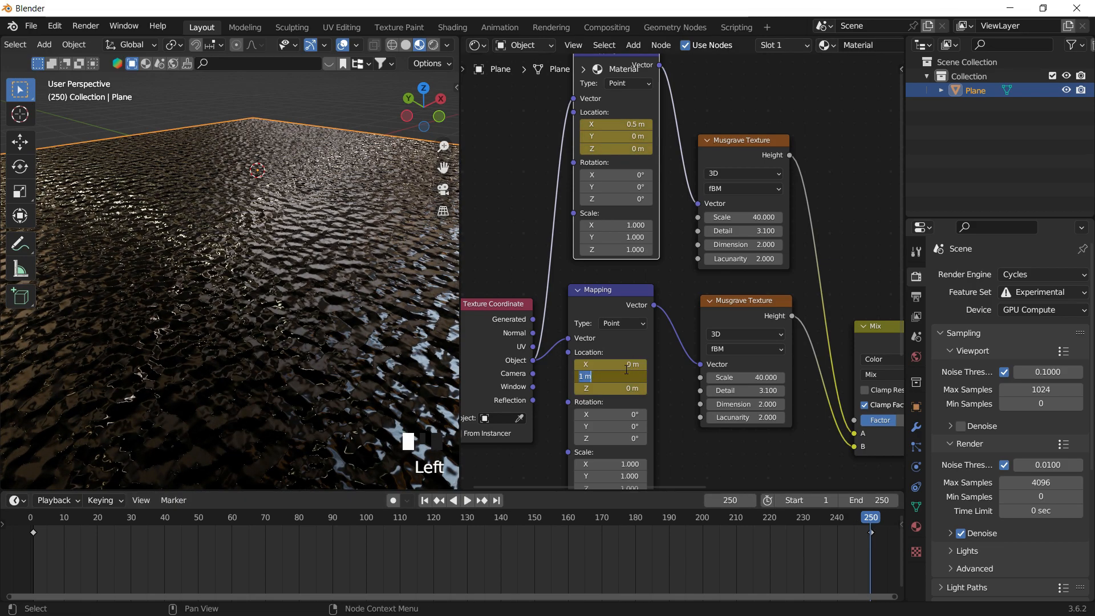
text(0.5)
key(Return)
right_click(625, 371)
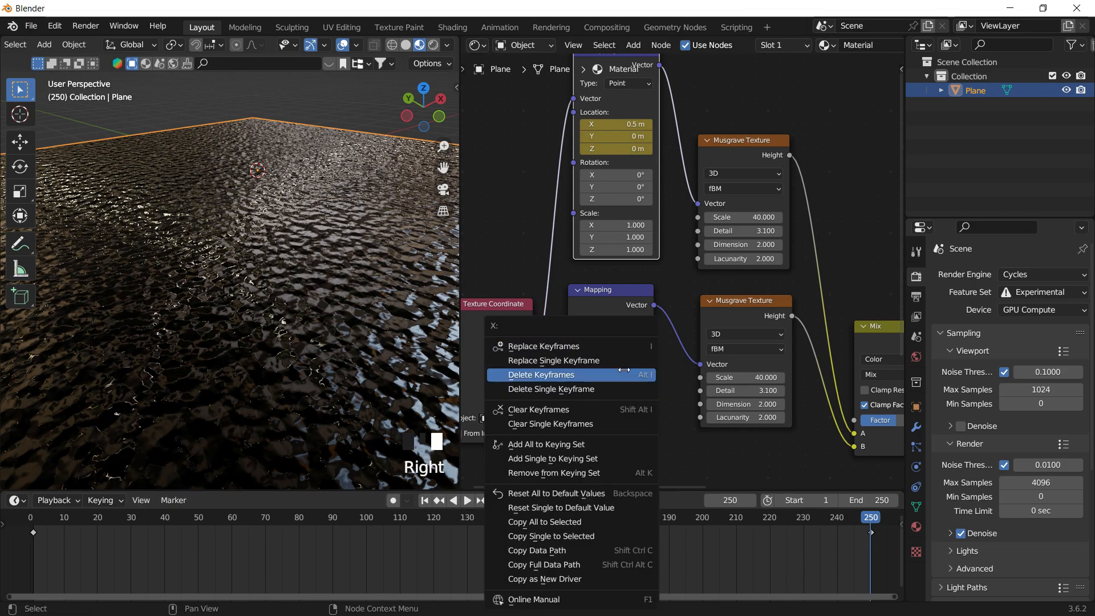
click(602, 348)
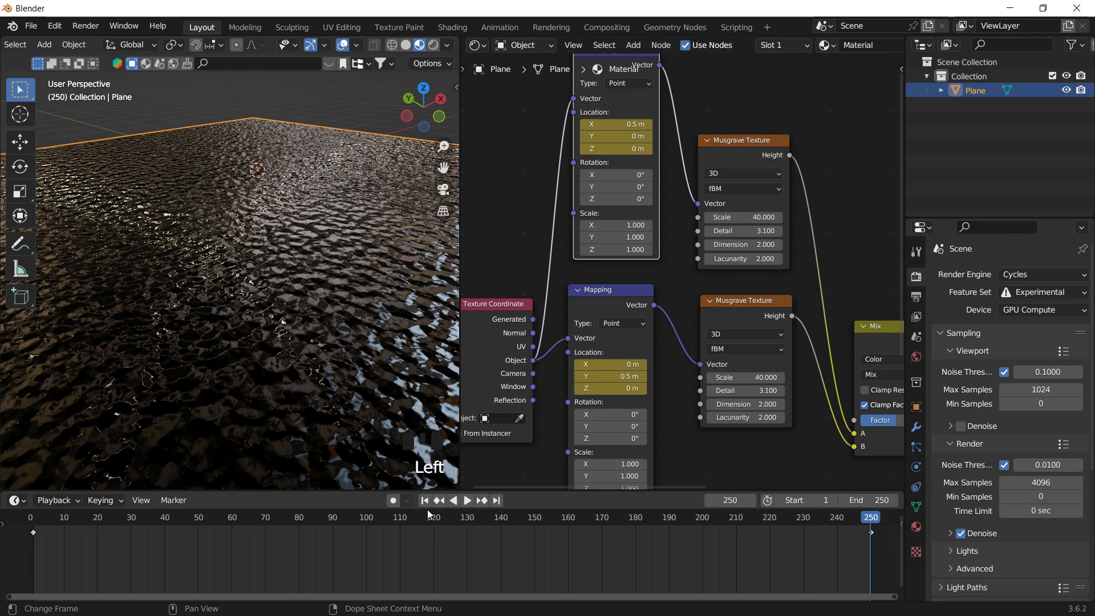
- Play the animation from frame 1 and check the ripple motion across the whole water plane and up close
key(Left)
key(space)
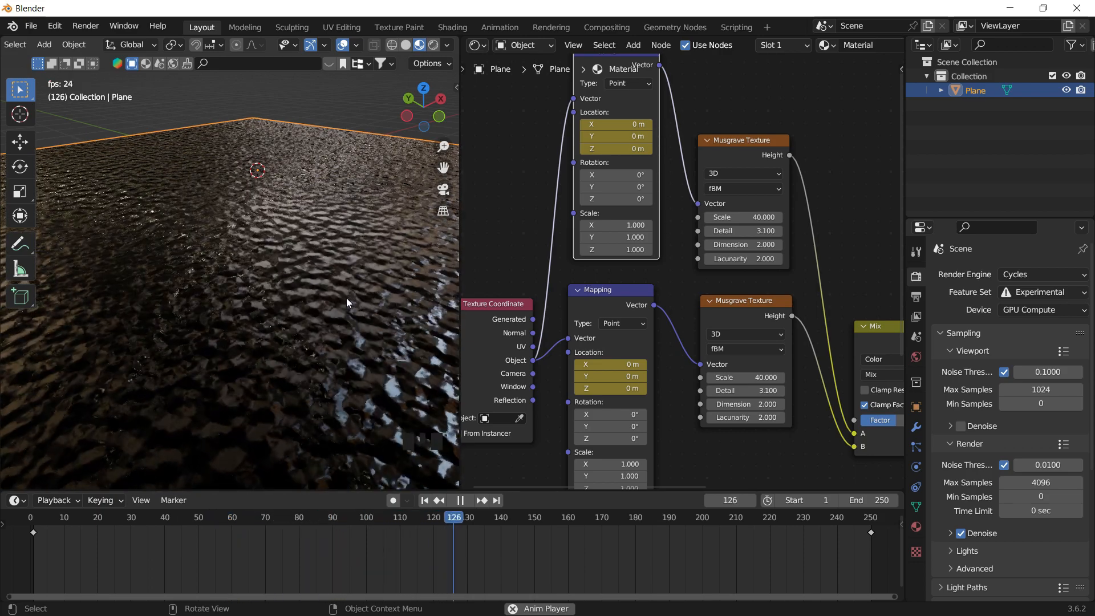
middle_drag(320, 316, 288, 285)
scroll(288, 284, down, 3)
shift+middle_drag(287, 284, 266, 314)
click(300, 136)
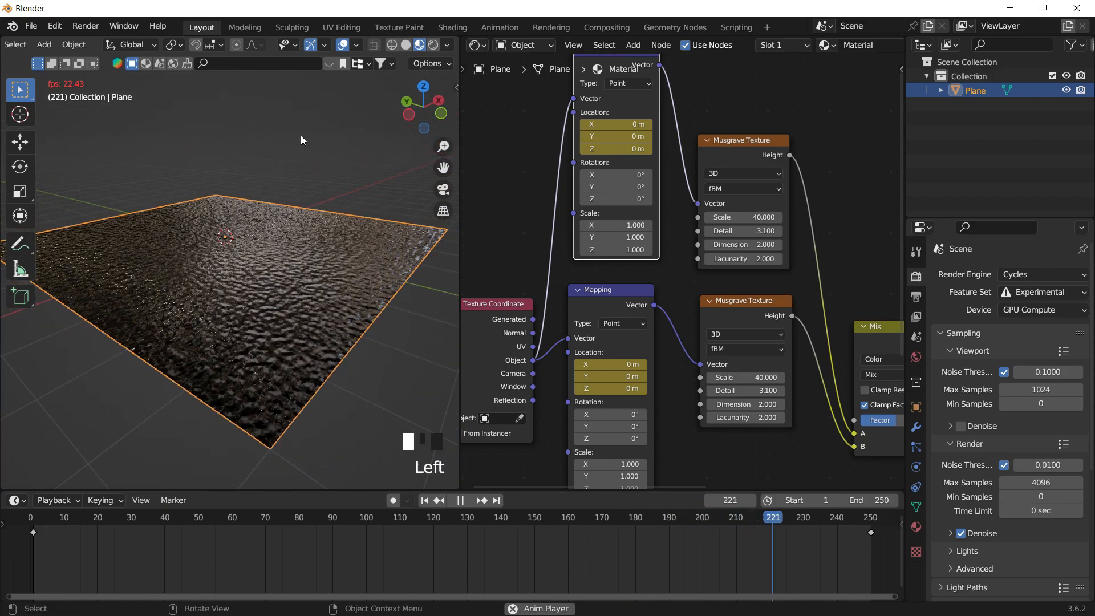
shift+middle_drag(301, 140, 305, 228)
scroll(298, 230, up, 3)
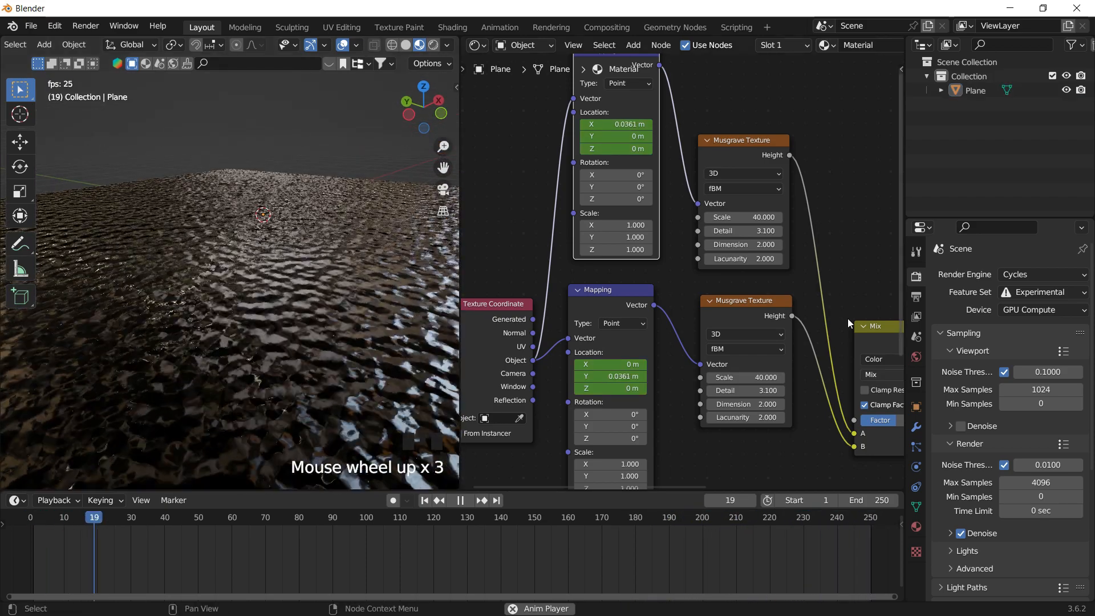
- Switch the viewport to rendered shading and stop the playback at frame 1
key(z)
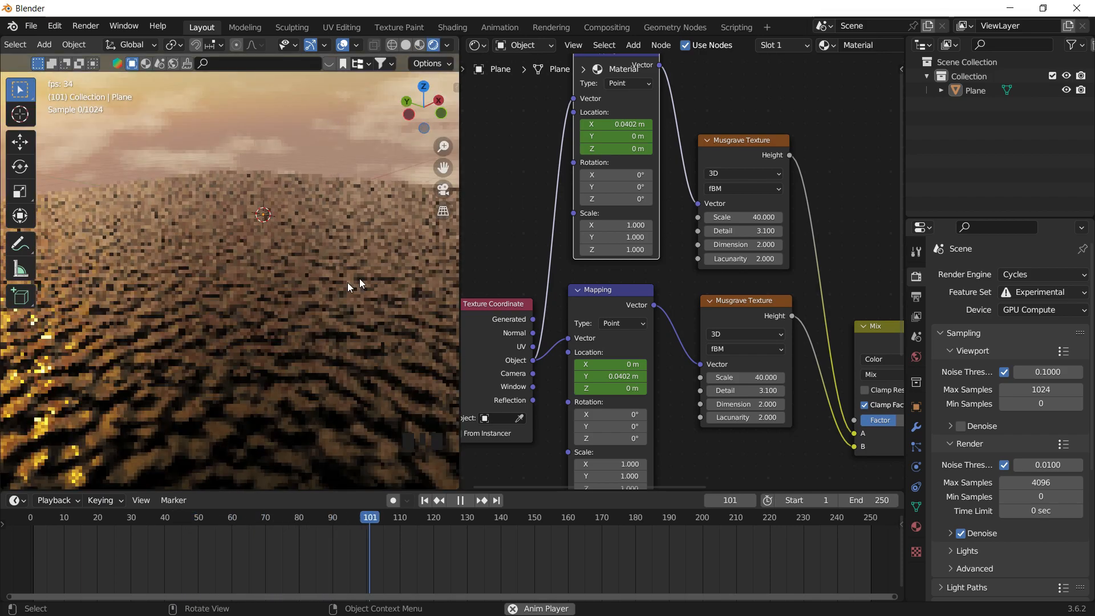
key(space)
click(440, 500)
middle_drag(377, 371, 336, 377)
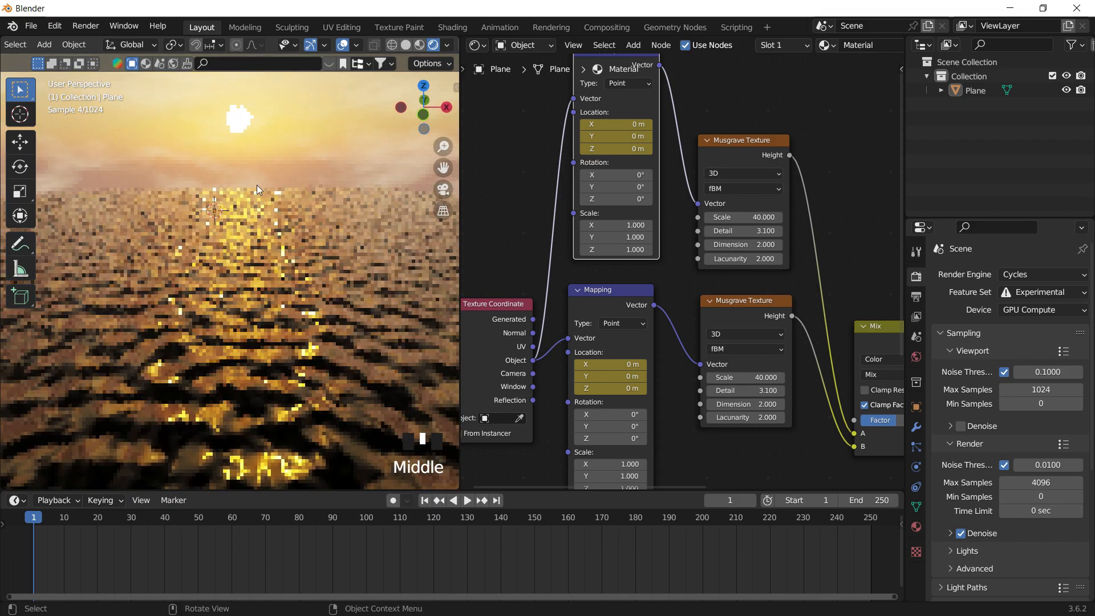
- Widen the 3D viewport over the node editor with a higher view of the water plane and sky
middle_drag(286, 249, 291, 279)
shift+middle_drag(291, 278, 403, 279)
scroll(292, 286, down, 4)
scroll(332, 287, up, 3)
drag(460, 251, 740, 252)
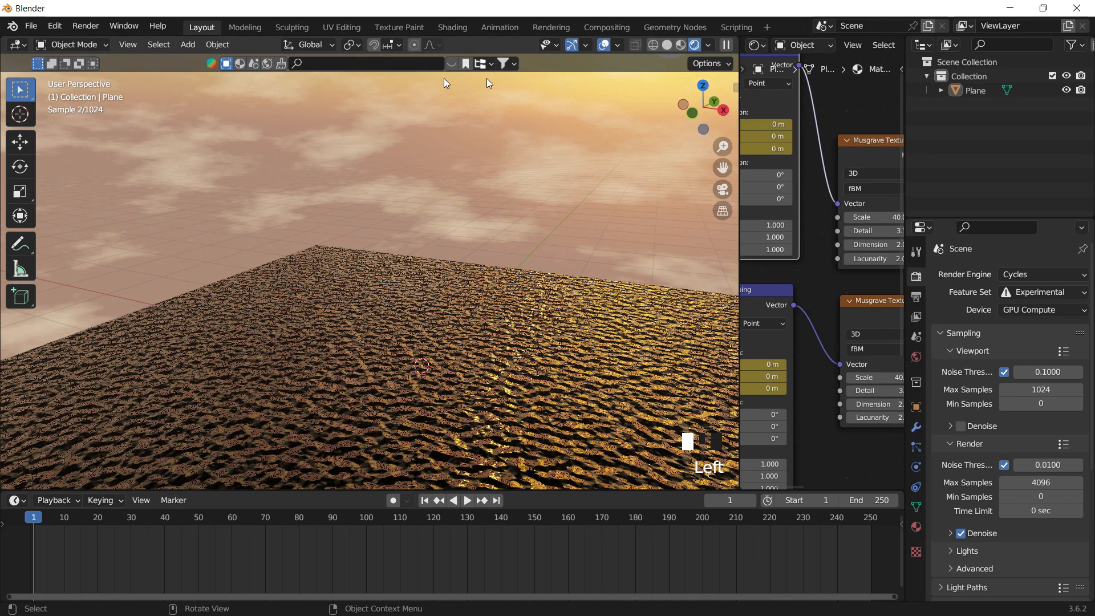
- Search the BlenderKit asset library for "ship" with free assets listed first
click(451, 65)
click(450, 65)
click(434, 66)
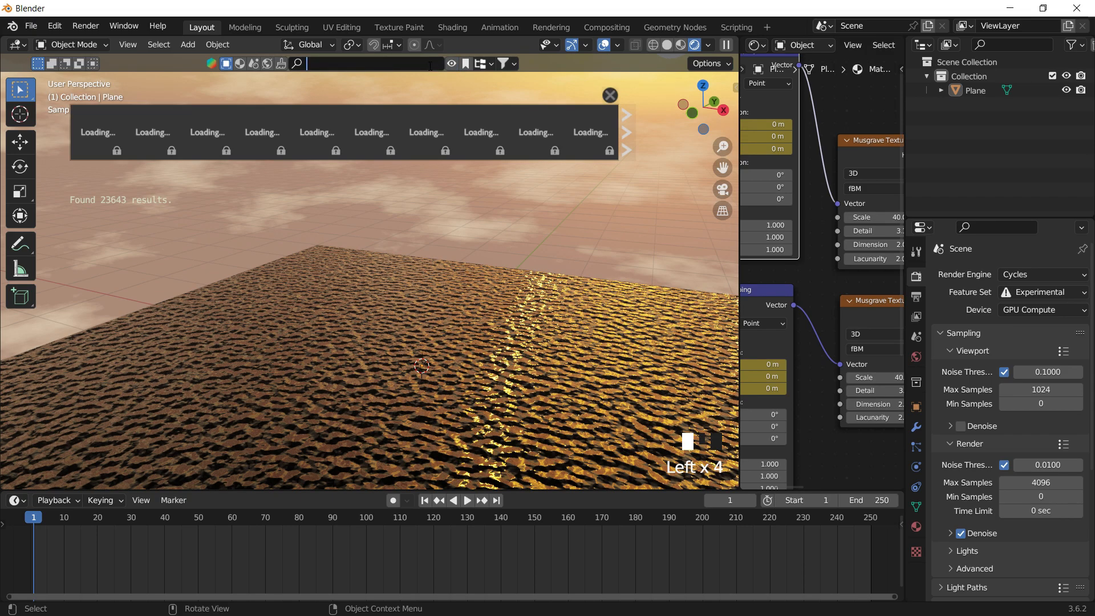
text(ship)
key(Return)
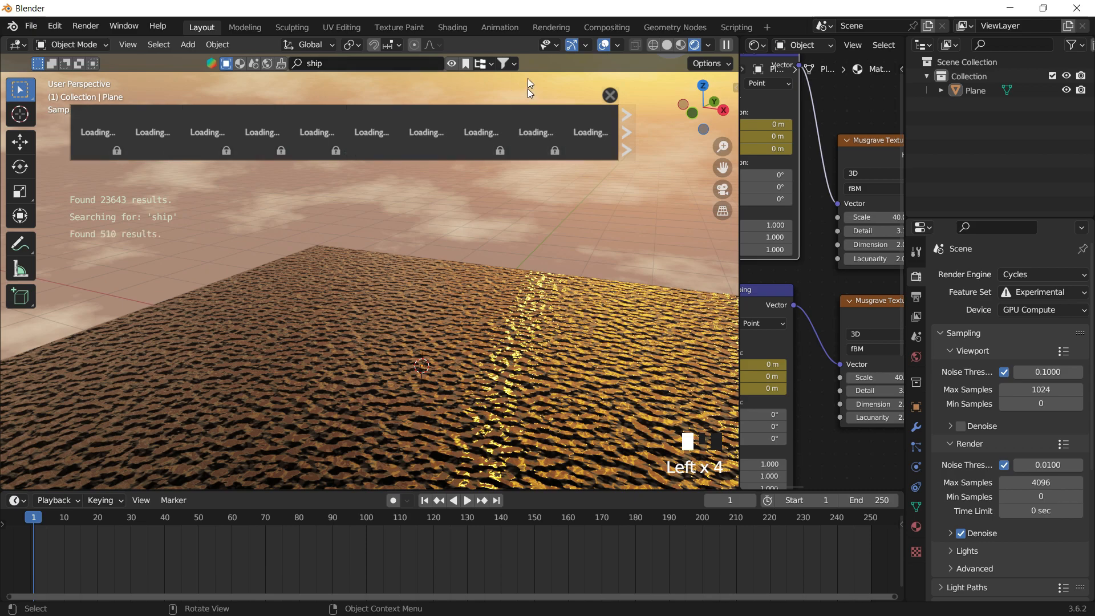
click(505, 64)
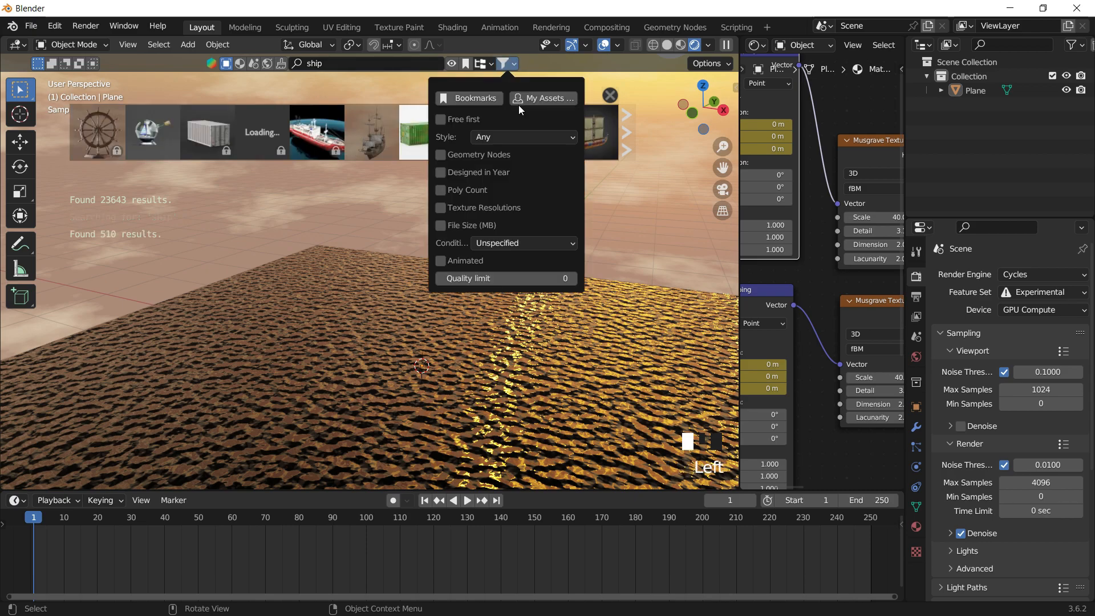
click(464, 120)
- Add the Dutch Ship Medium model to the scene and hide the asset bar
mouse_move(208, 145)
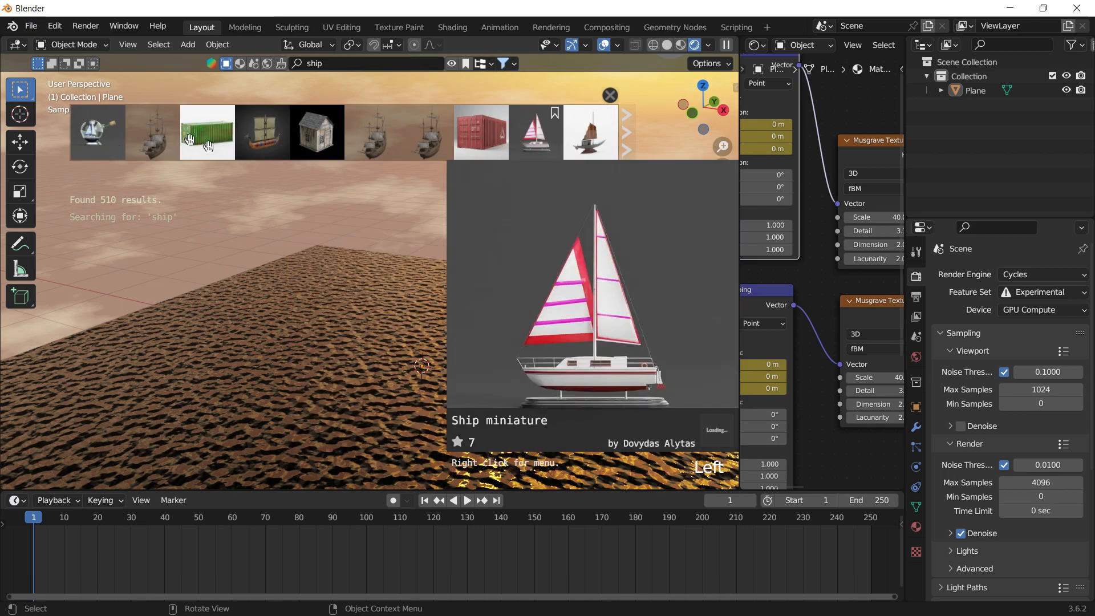
click(158, 143)
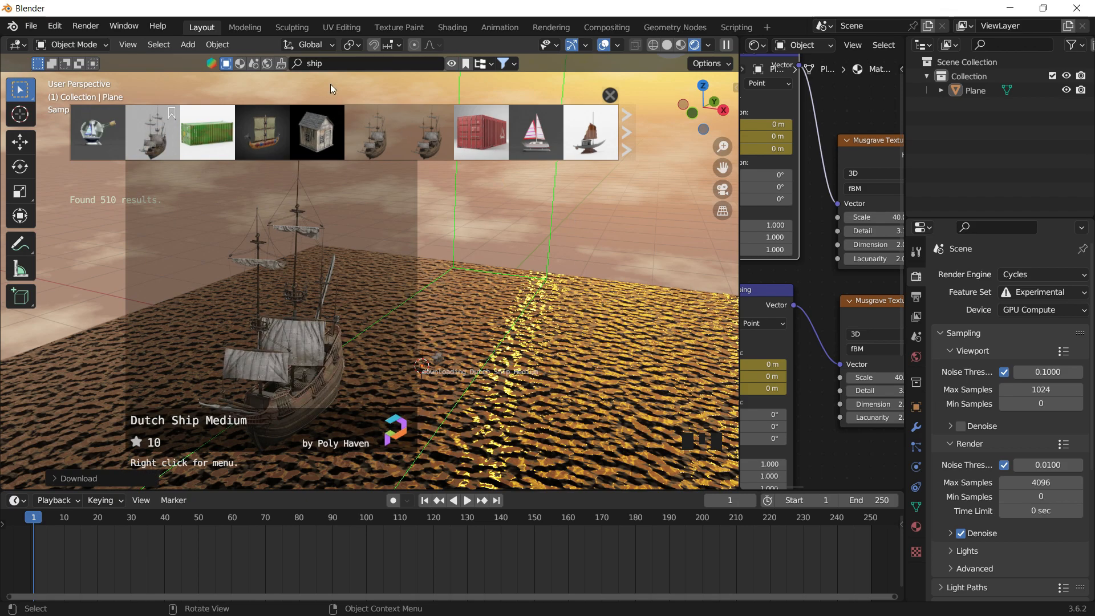
click(452, 65)
- Select the whole Dutch ship and scale it down to fit well within the water plane
scroll(492, 272, down, 6)
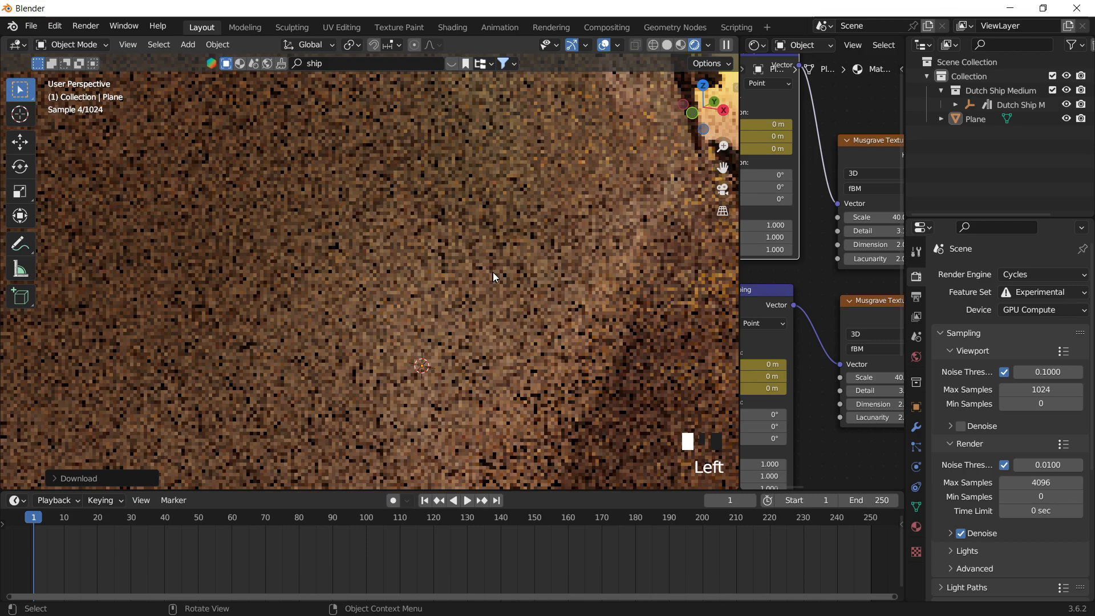
scroll(493, 269, down, 3)
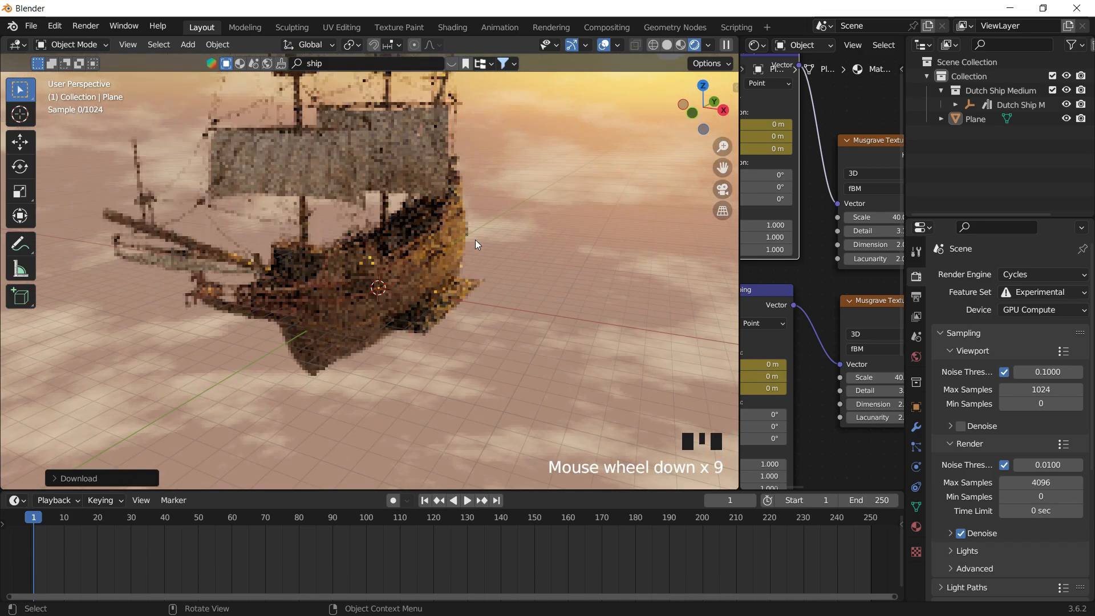
click(1021, 104)
key(s)
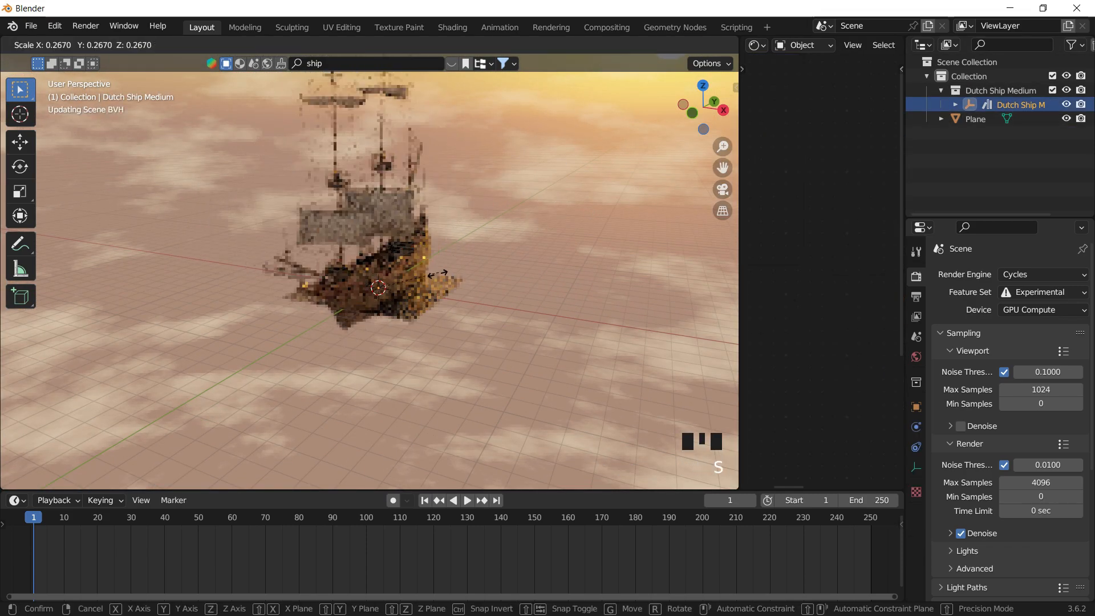
click(402, 283)
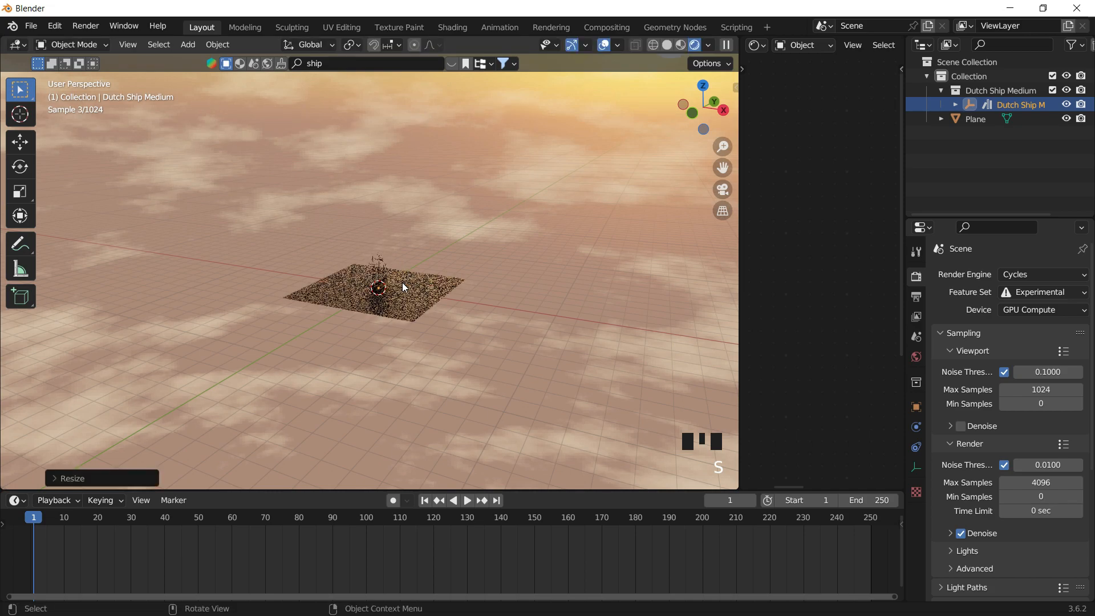
- Switch the viewport to solid shading, fine-tune the ship's scale on the water plane and deselect it
key(z)
click(457, 287)
scroll(421, 362, up, 9)
shift+middle_drag(420, 362, 443, 276)
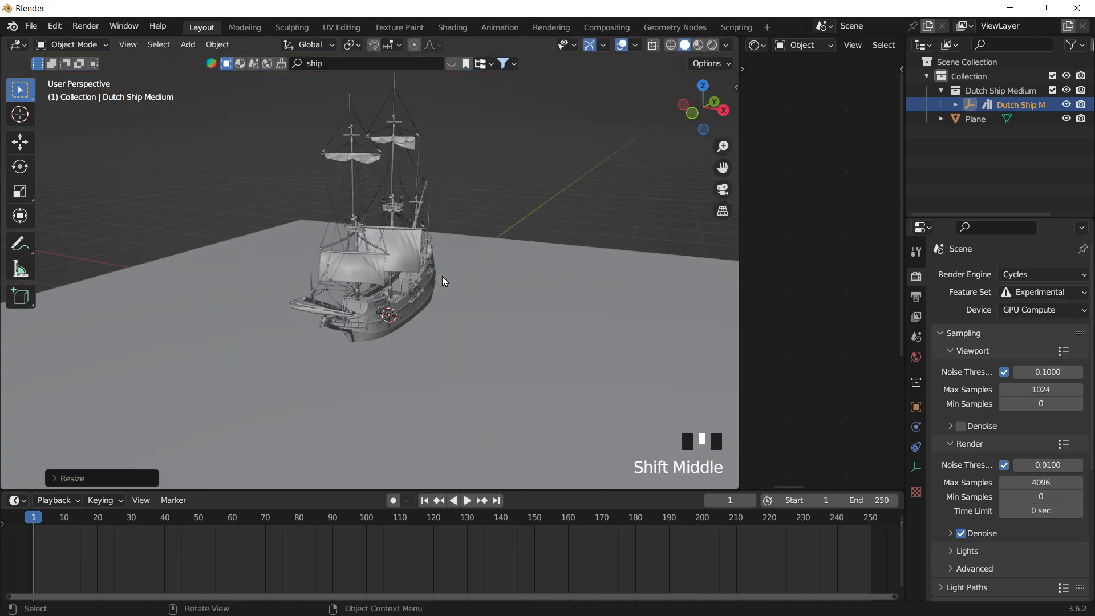
scroll(528, 228, up, 3)
key(s)
click(485, 279)
click(537, 222)
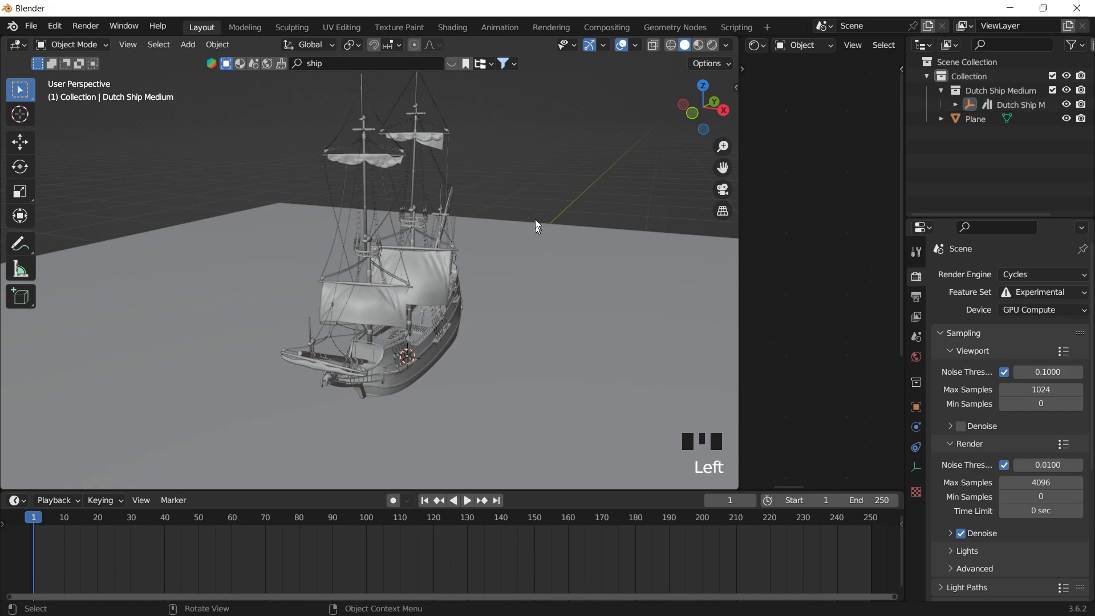
- Return to rendered shading in a wider viewport and add a camera to the scene
key(z)
click(577, 169)
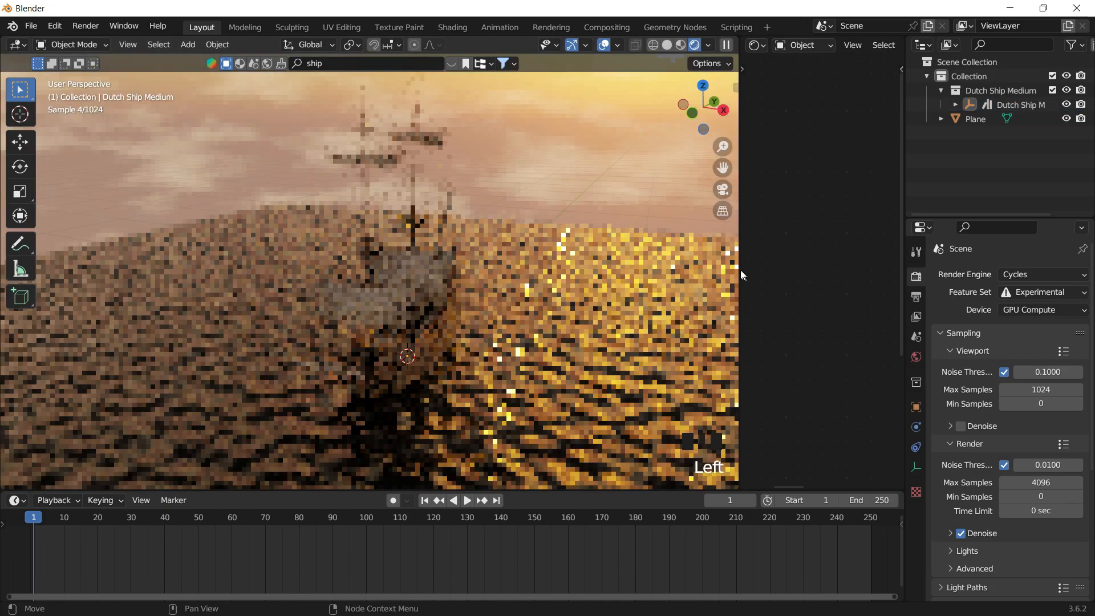
drag(743, 274, 817, 268)
middle_drag(625, 337, 590, 330)
key(shift+a)
click(555, 510)
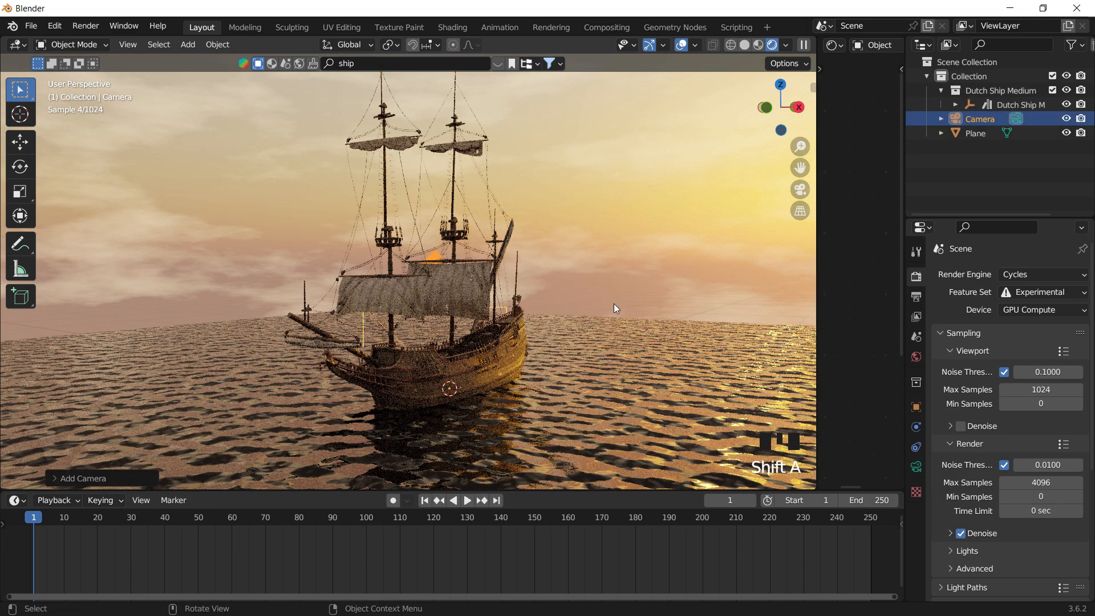
- Lock the camera to the view and look through it
key(n)
click(809, 150)
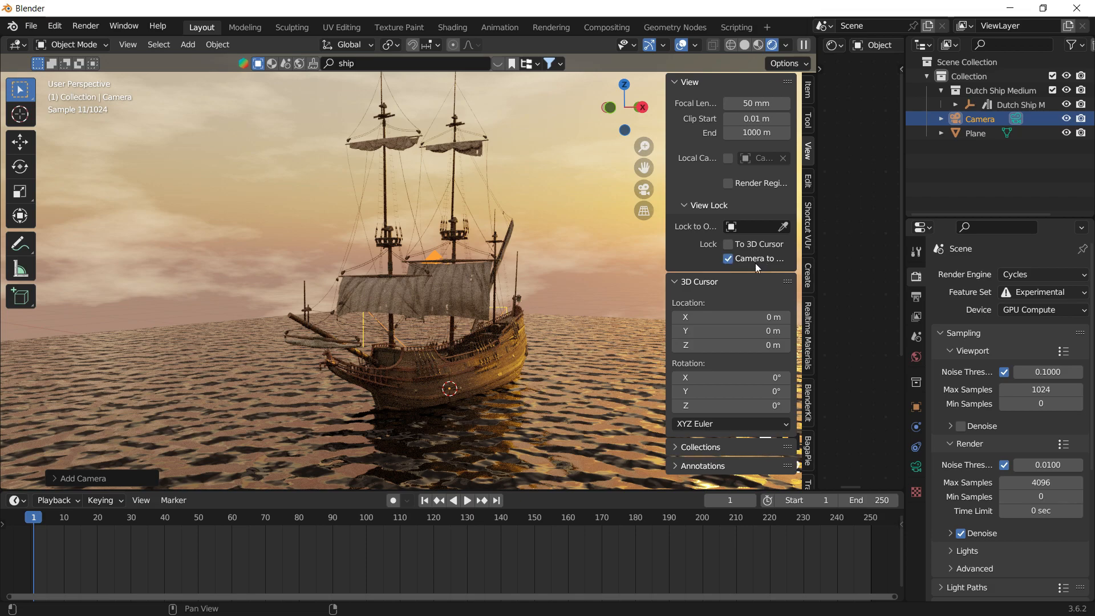
key(n)
click(800, 189)
- Move the camera back so the ship stands on the water beside the low sun
scroll(583, 251, down, 9)
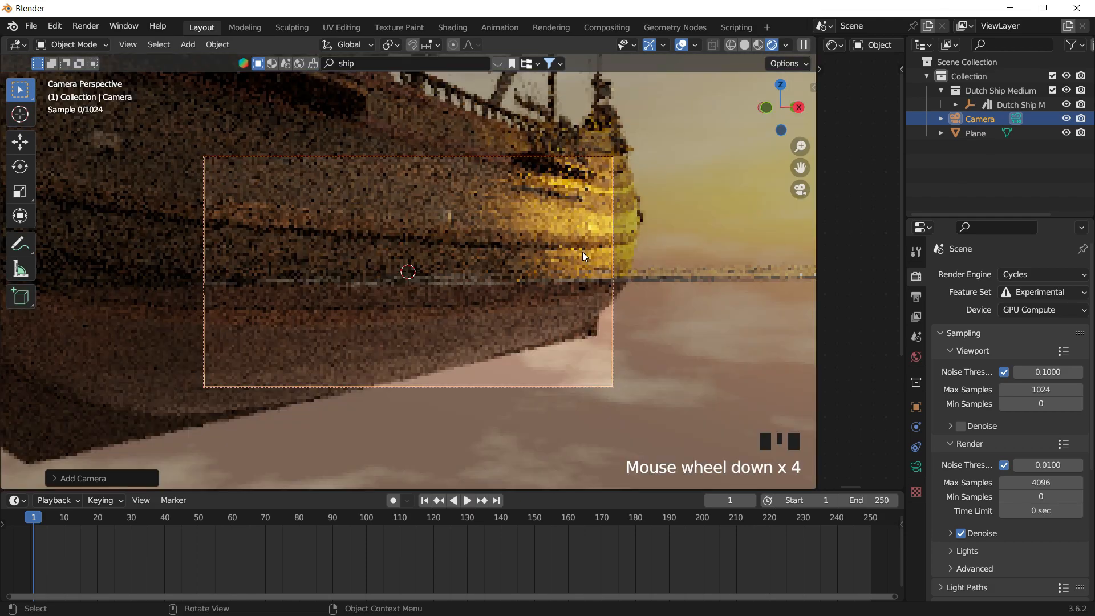
mouse_move(583, 252)
shift+middle_down()
mouse_move(559, 286)
mouse_move(604, 265)
mouse_move(614, 293)
mouse_move(578, 287)
mouse_move(607, 286)
mouse_move(578, 286)
mouse_move(556, 256)
mouse_move(591, 265)
shift+middle_up()
scroll(579, 287, up, 2)
shift+middle_drag(600, 269, 627, 281)
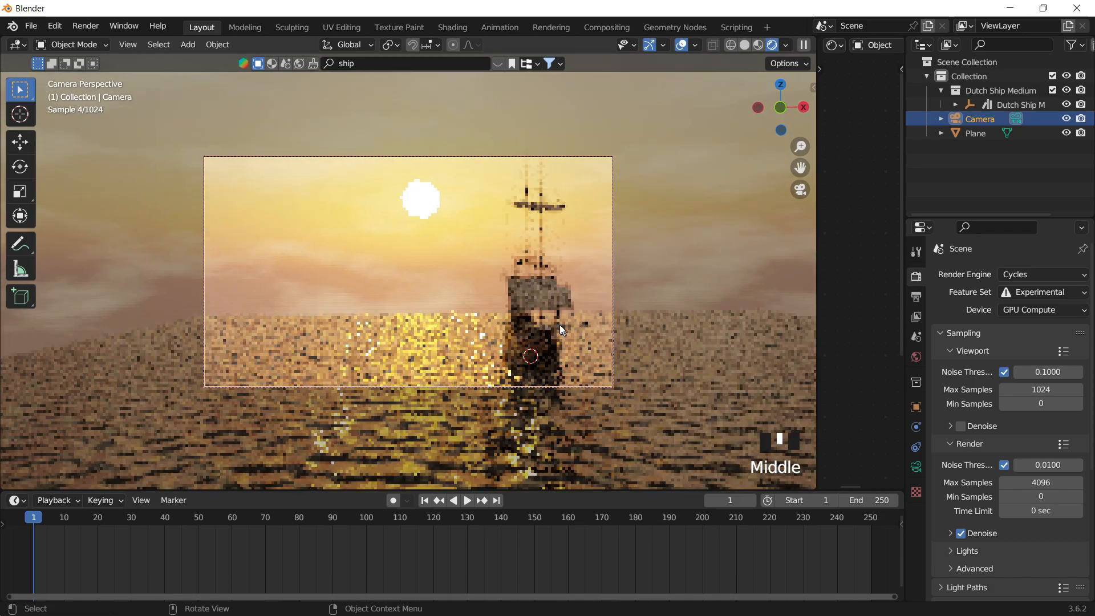
- Rotate the Dutch ship about the global Z axis so its side faces the camera
click(562, 330)
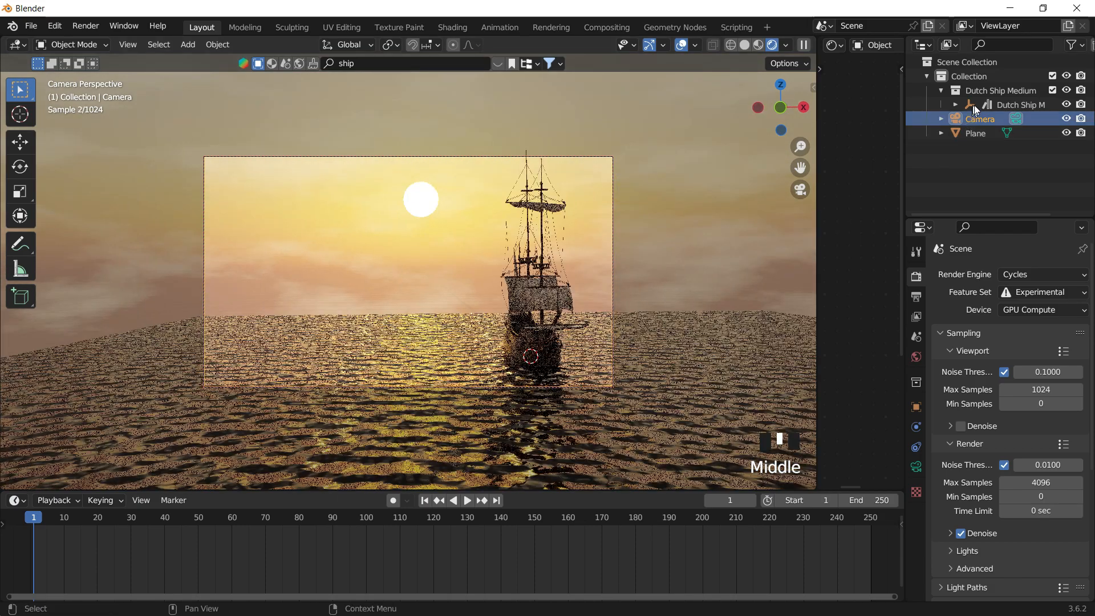
key(r)
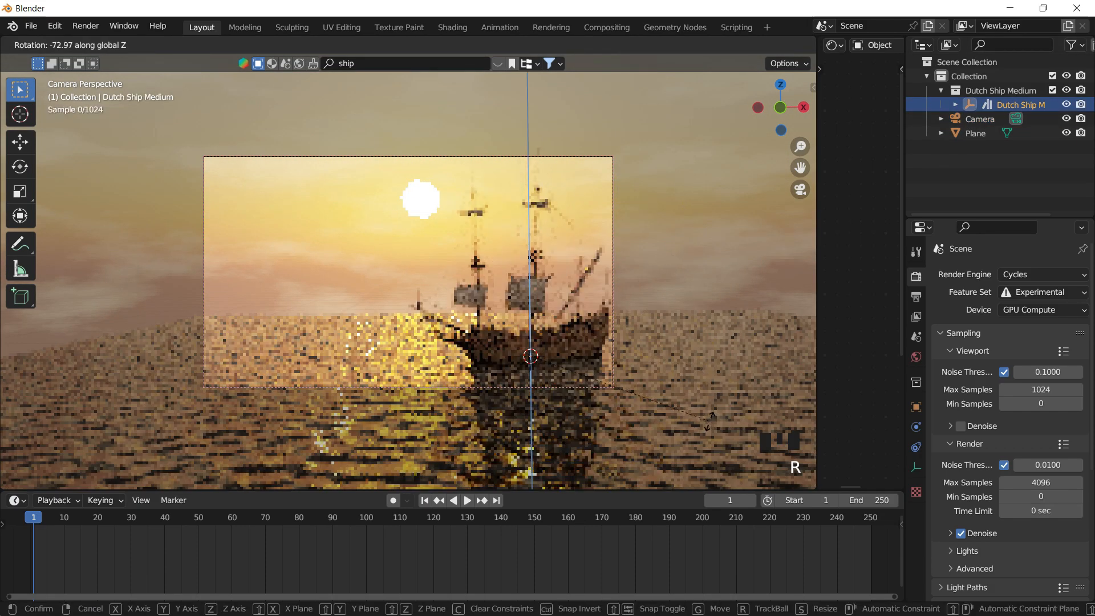
click(626, 315)
- Bring the camera closer to center the ship's hull in front of the sun, and deselect the ship
shift+middle_drag(538, 263, 447, 231)
scroll(525, 274, up, 2)
click(659, 163)
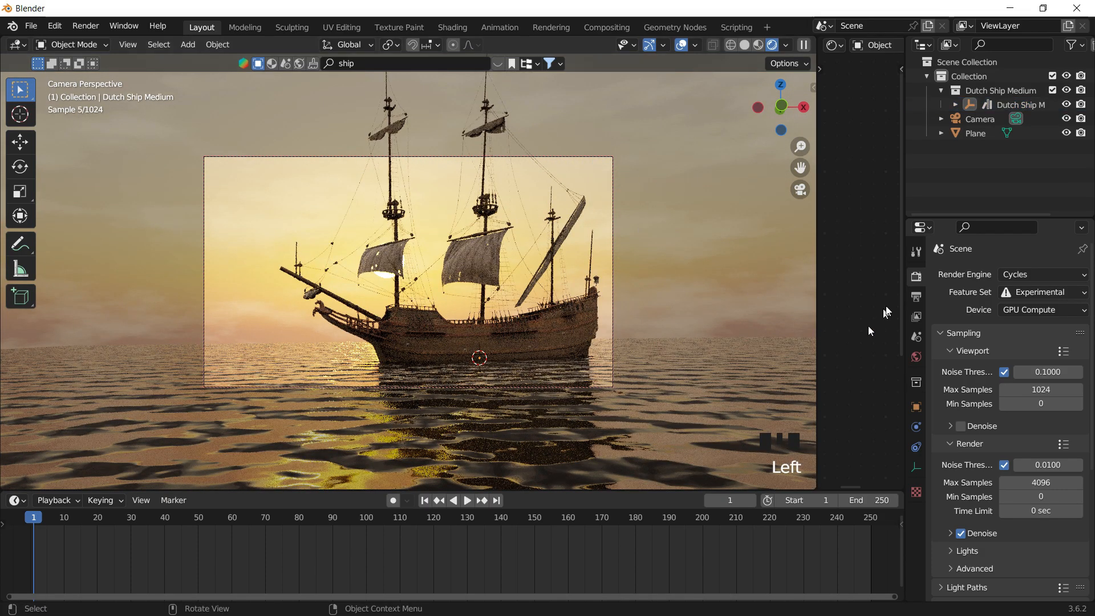
- Enable Render Region in the output format settings and go back to the render settings
click(917, 297)
click(1004, 372)
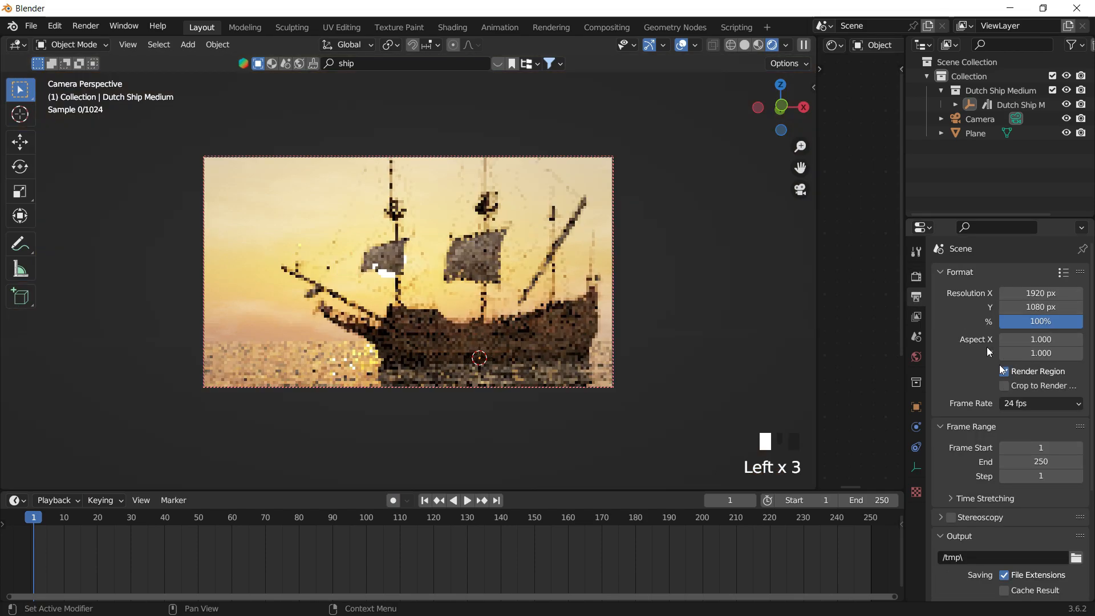
click(917, 276)
- Leave the camera view and show the World shader nodes in a widened node editor
click(801, 190)
middle_drag(638, 241, 591, 255)
scroll(786, 275, down, 4)
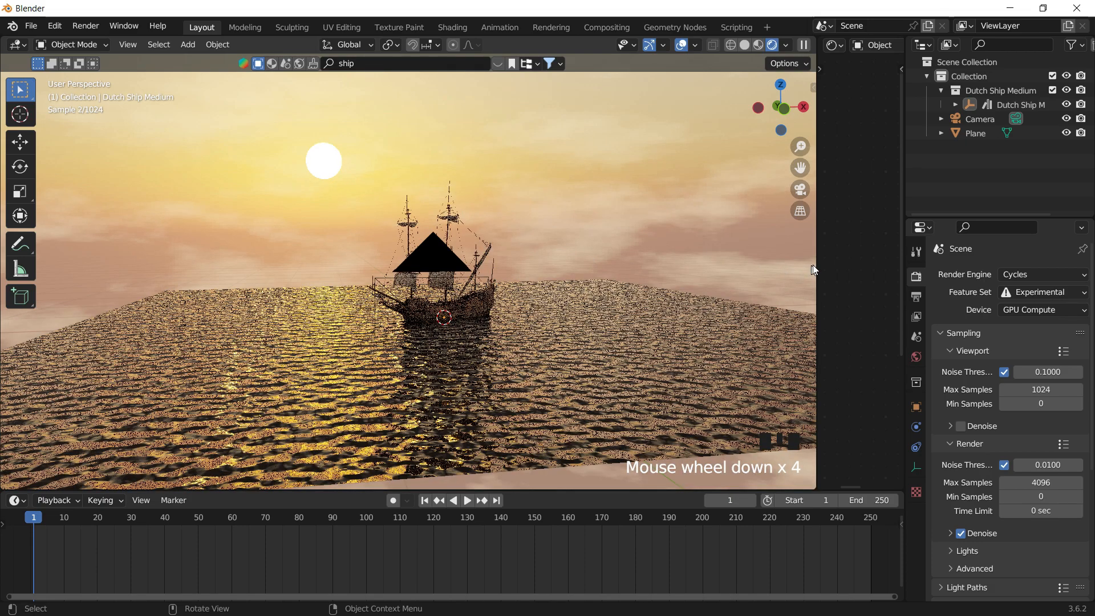
drag(816, 265, 472, 172)
click(547, 45)
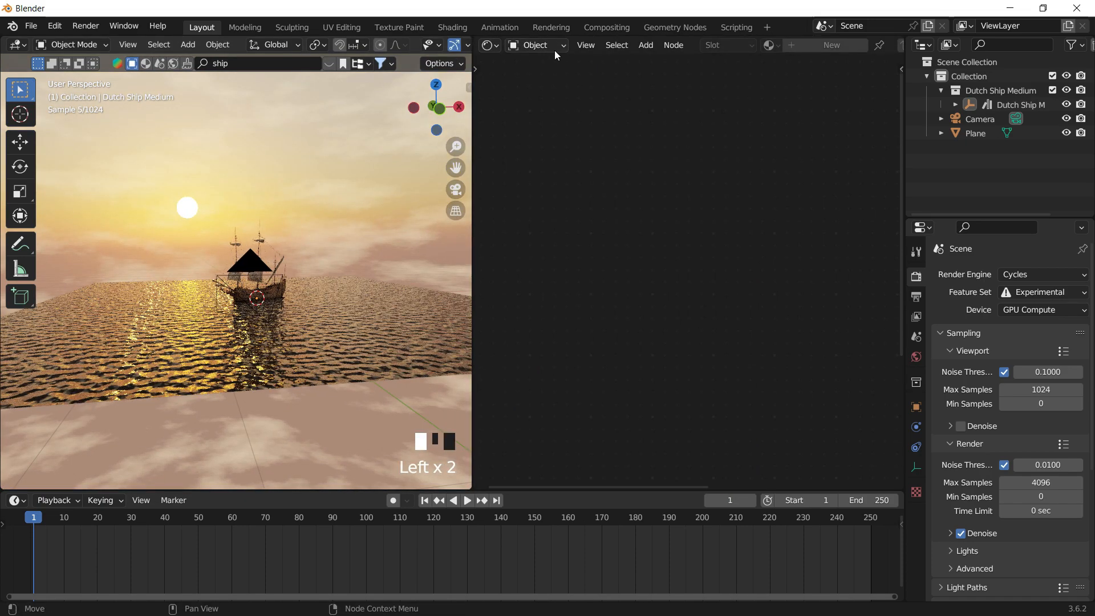
click(552, 75)
middle_drag(841, 47, 727, 59)
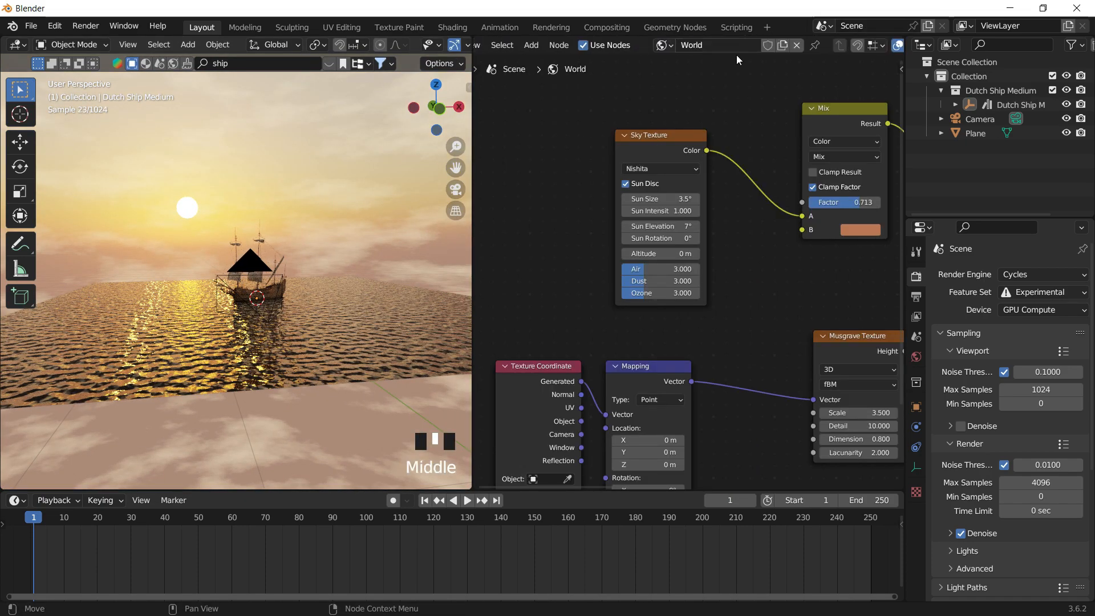
- Unlink the current sky world, create a new world and frame all of its nodes
click(794, 48)
click(709, 46)
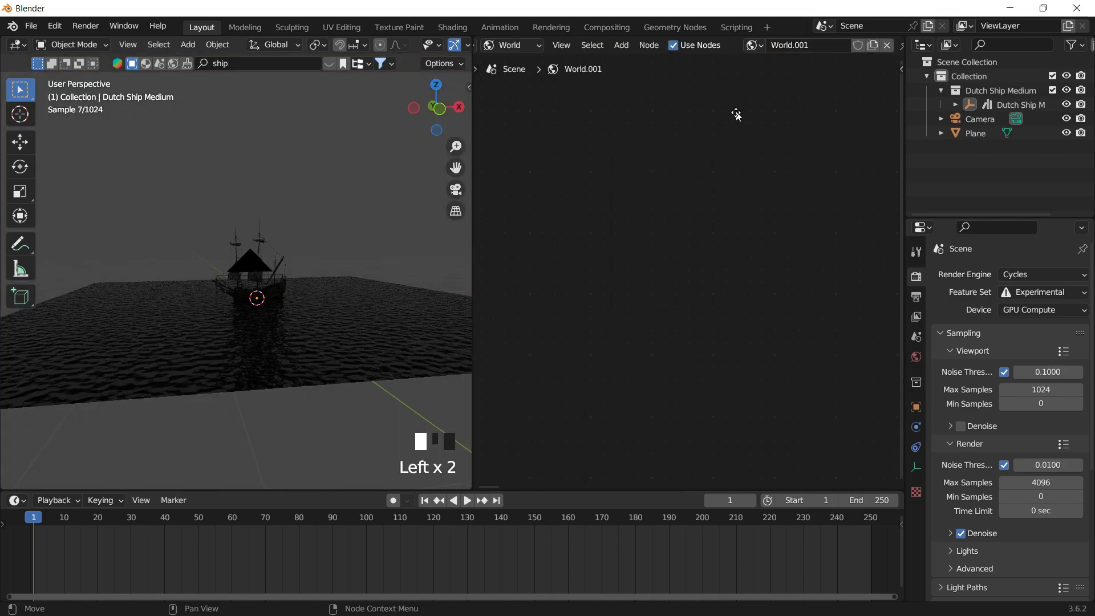
click(561, 45)
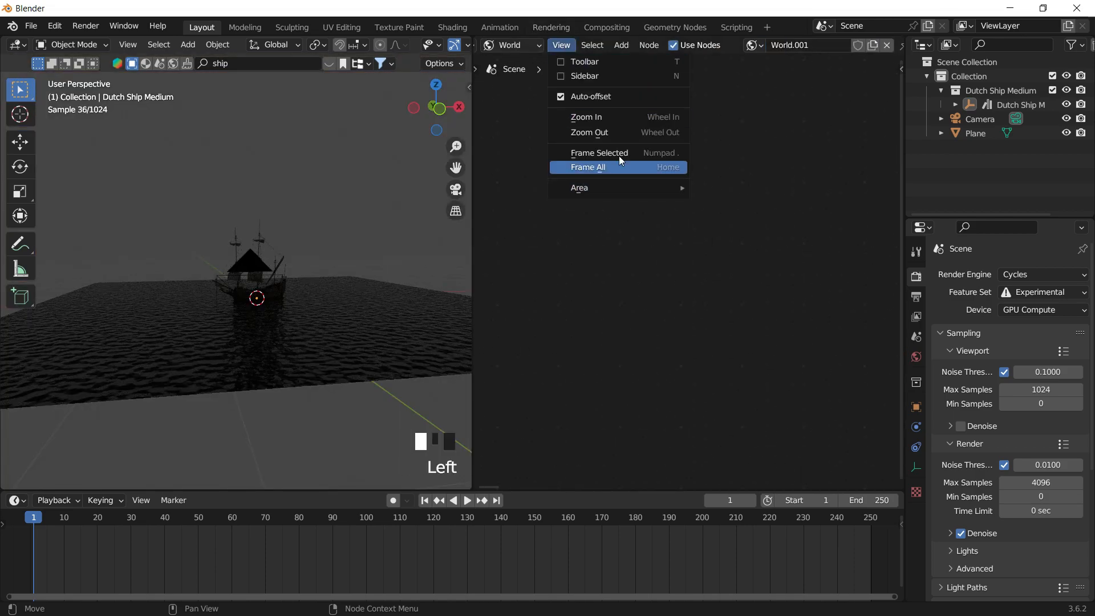
click(619, 167)
- Add an Environment Texture node to the world and connect its Color output to the Background node's Color input
key(shift+a)
text(envi)
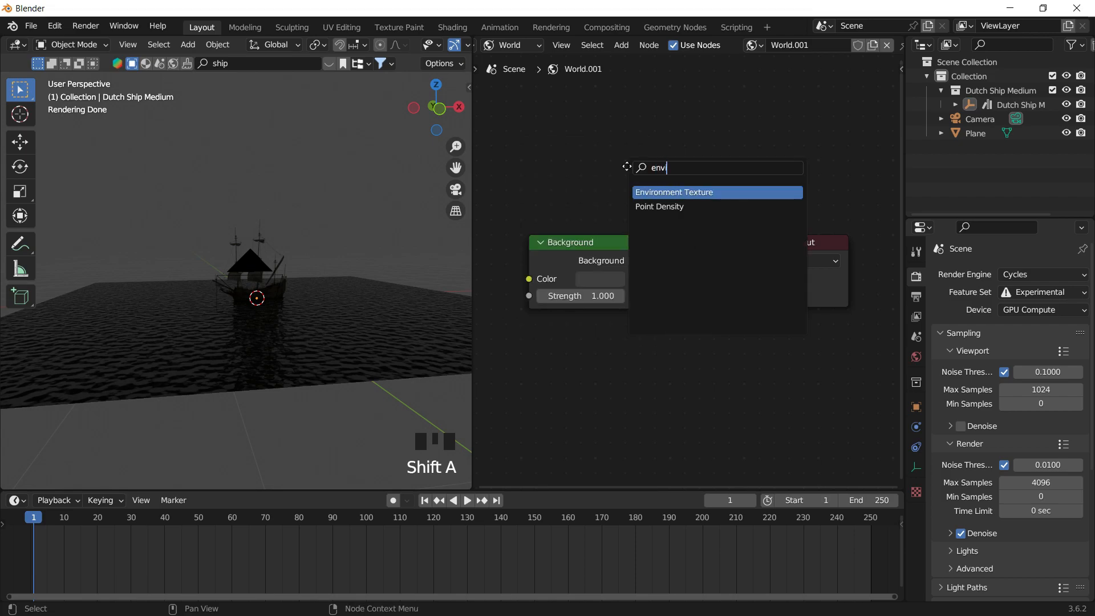
key(Return)
click(559, 60)
drag(748, 87, 529, 279)
- Browse for the environment image in the D:\Blender Elementos\PACK HDRI\Atardeceres mapas HDRI folder
click(641, 352)
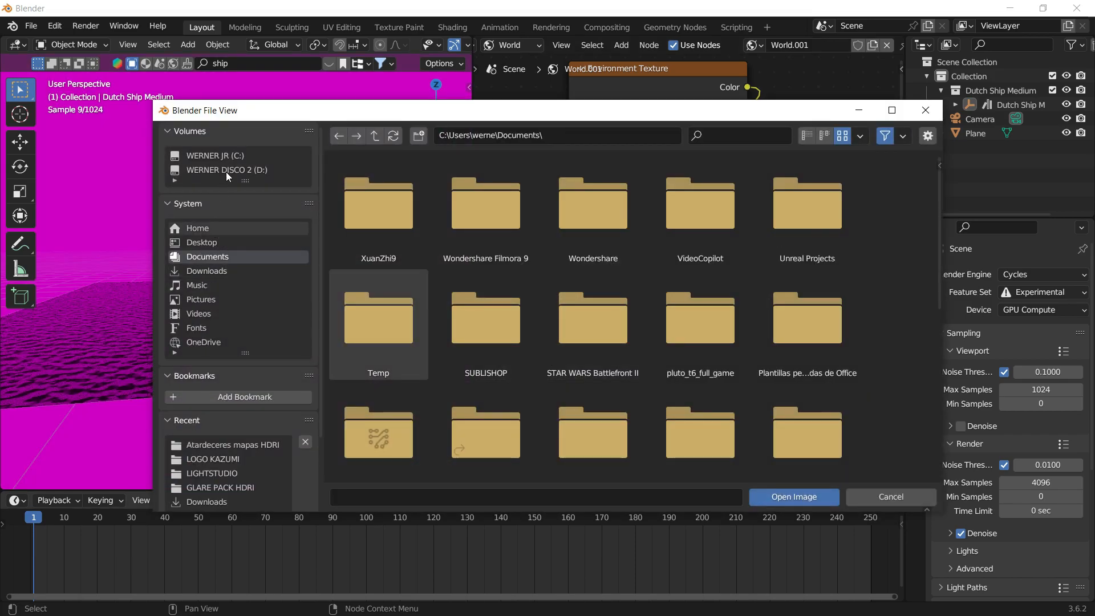
click(226, 169)
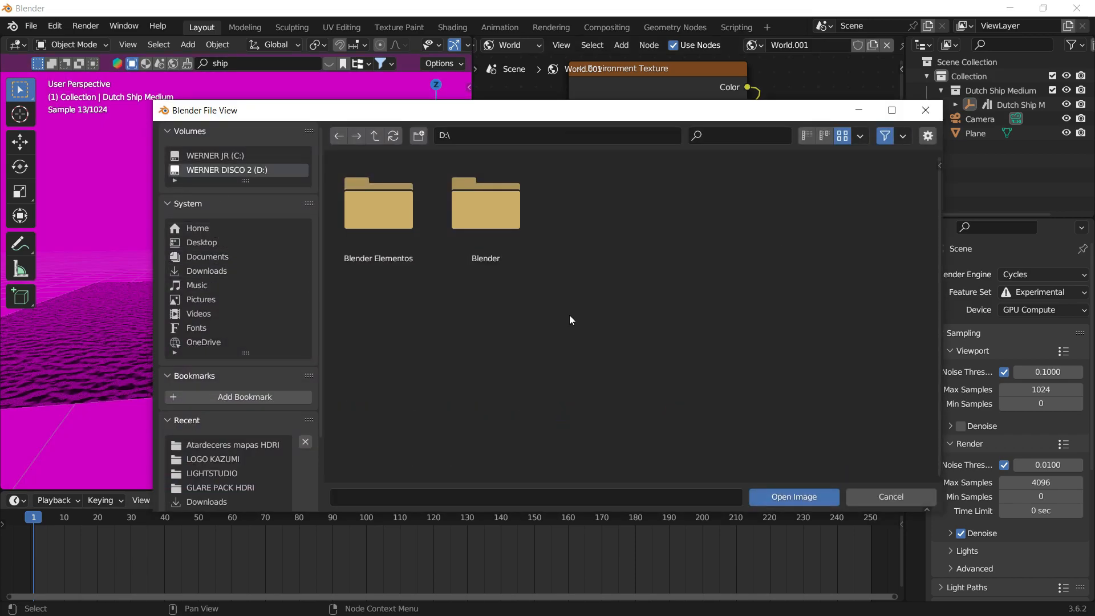
double_click(420, 229)
double_click(622, 212)
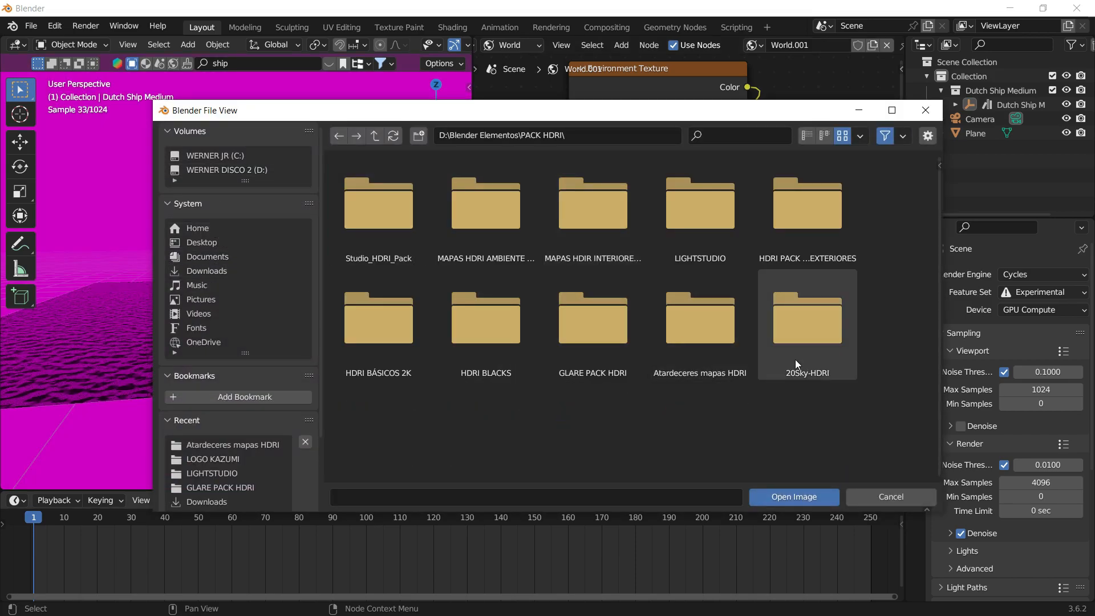
double_click(699, 317)
scroll(486, 235, down, 1)
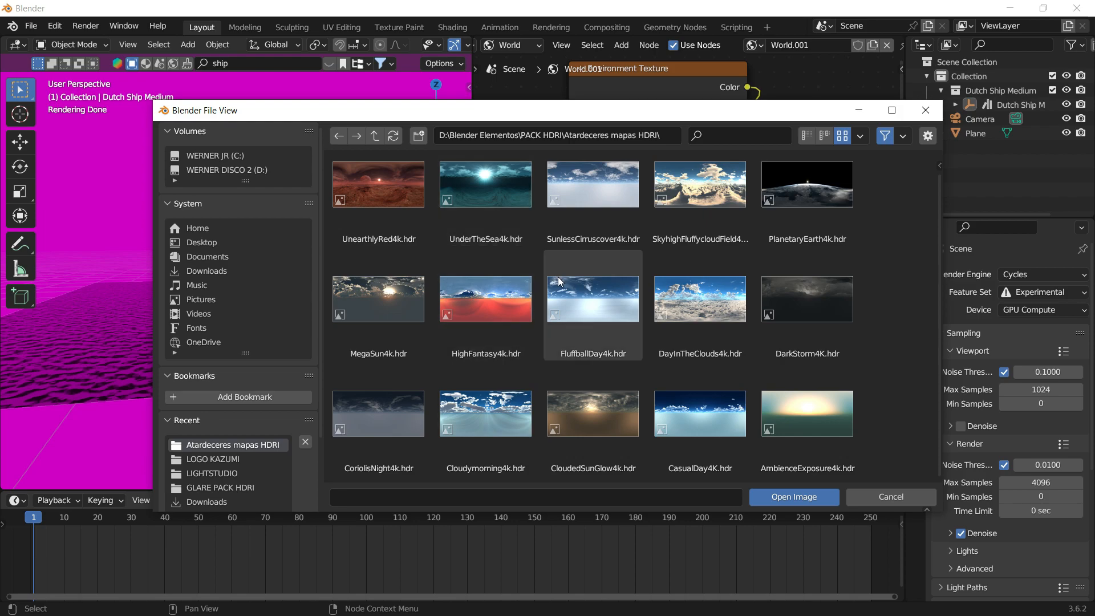
- Look through the HDRI thumbnails and load DayInTheClouds4k.hdr into the Environment Texture node
scroll(568, 293, up, 1)
click(394, 191)
click(495, 194)
click(600, 195)
click(708, 195)
click(765, 198)
click(810, 320)
click(700, 319)
click(593, 319)
click(700, 319)
key(Escape)
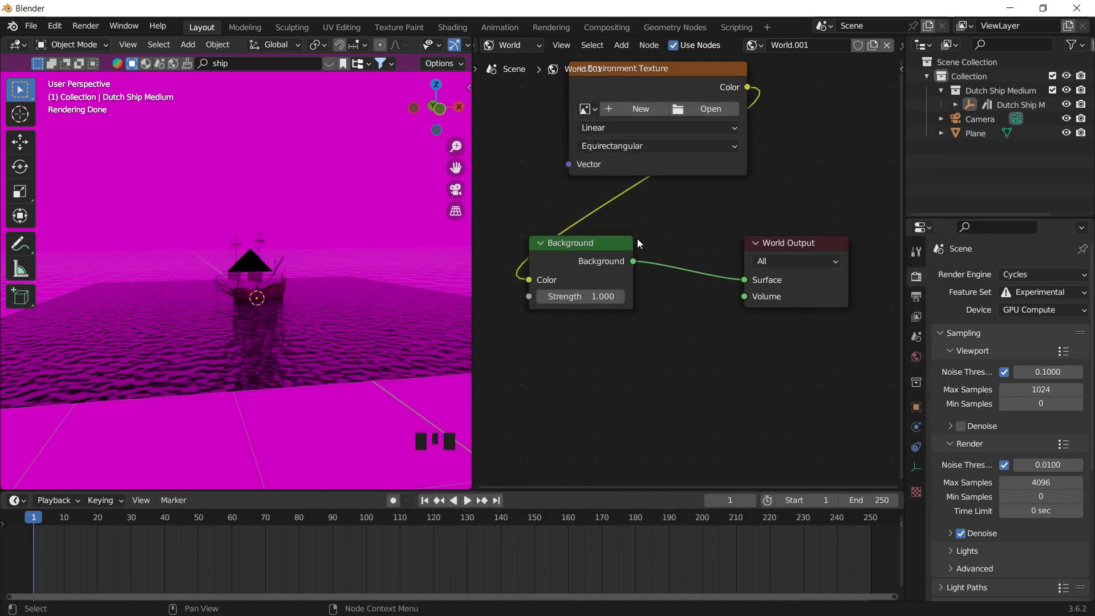
middle_drag(661, 182, 688, 226)
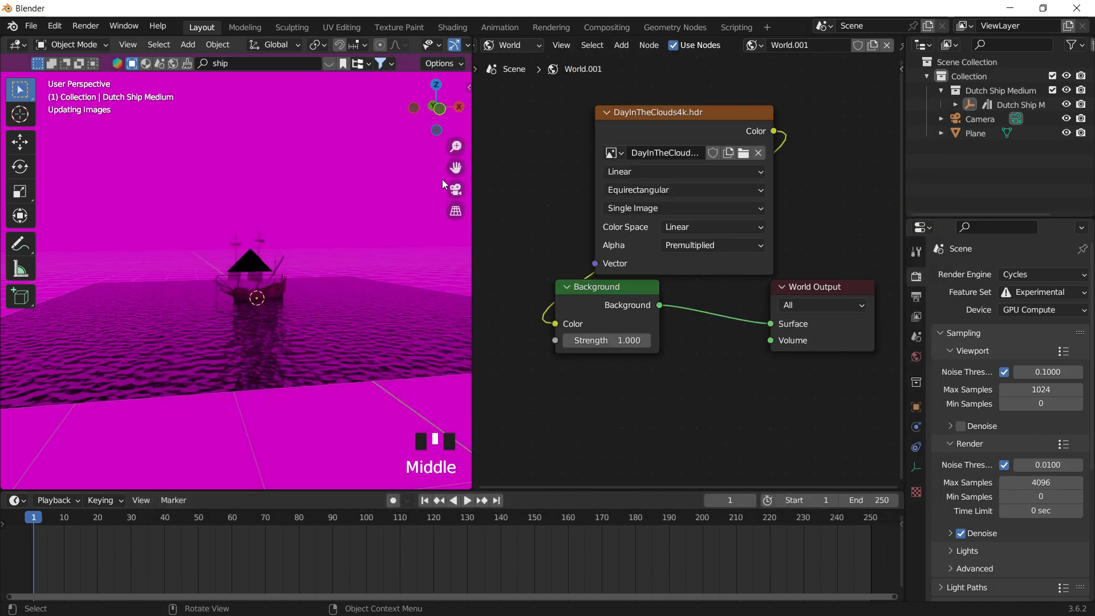
- Add Mapping and Texture Coordinate nodes to the environment texture, space them away from it, and look through the camera
click(668, 131)
key(ctrl+t)
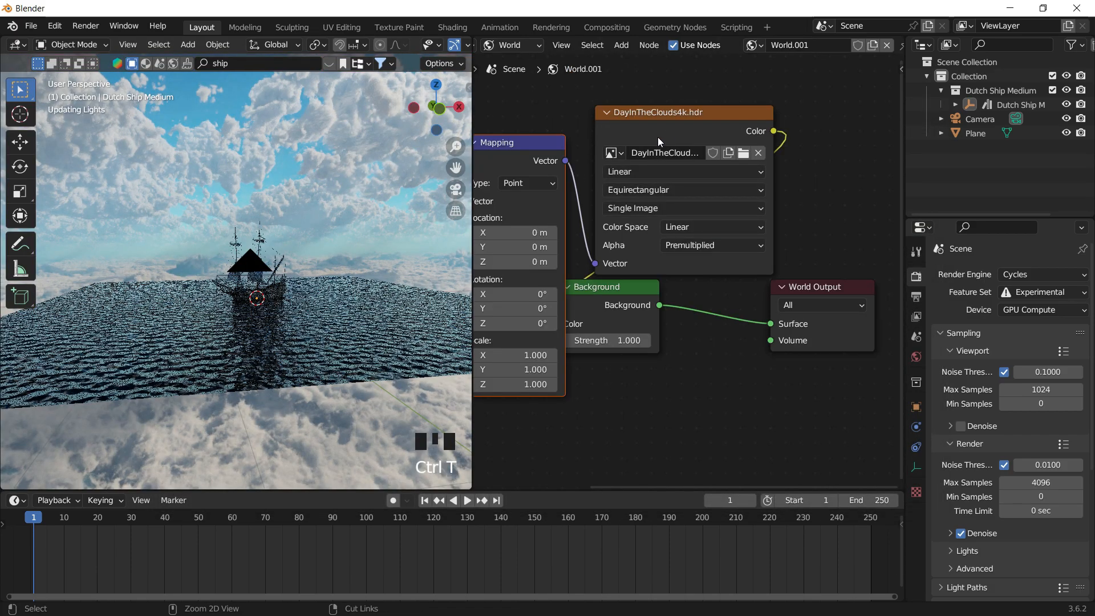
click(457, 189)
middle_drag(562, 228, 741, 268)
drag(639, 171, 551, 171)
click(635, 107)
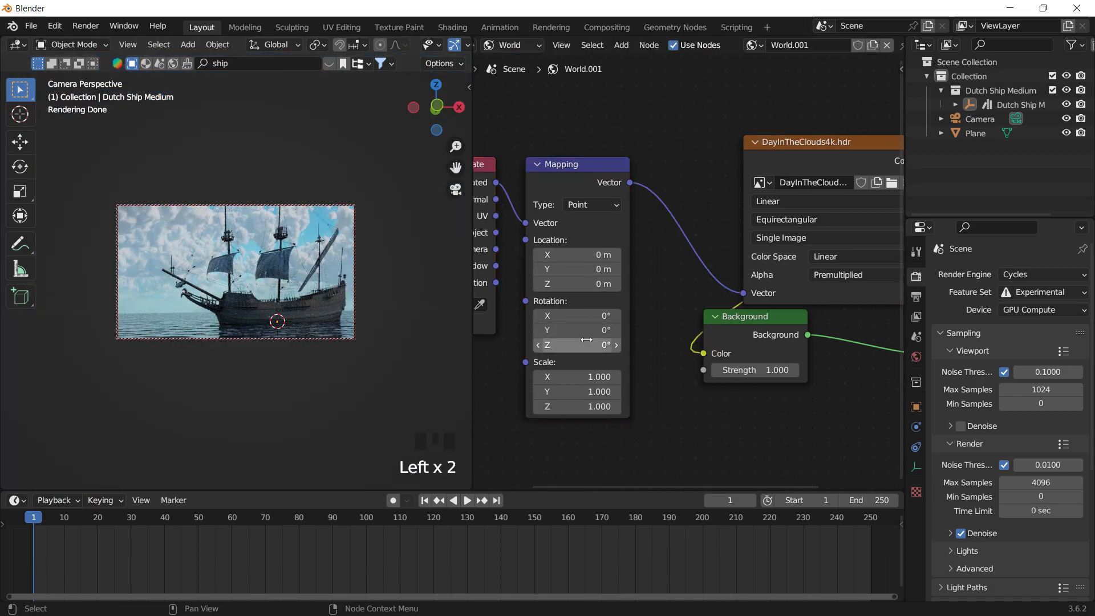
- Set the Mapping node's Z rotation to 198° and replace the environment image with MegaSun4k.hdr
drag(587, 340, 591, 340)
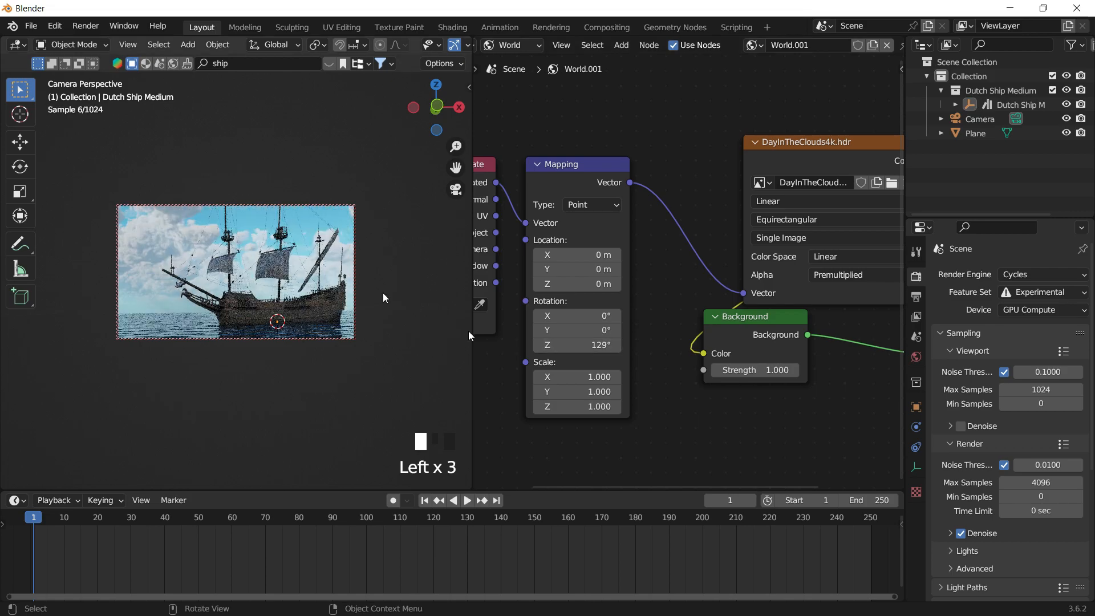
drag(576, 345, 485, 343)
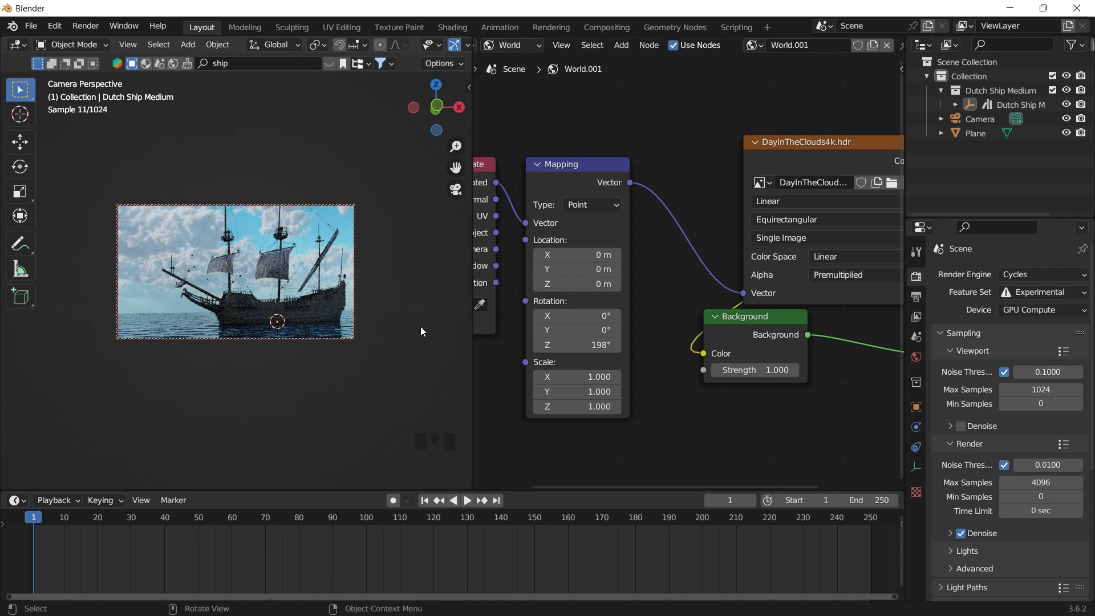
click(890, 183)
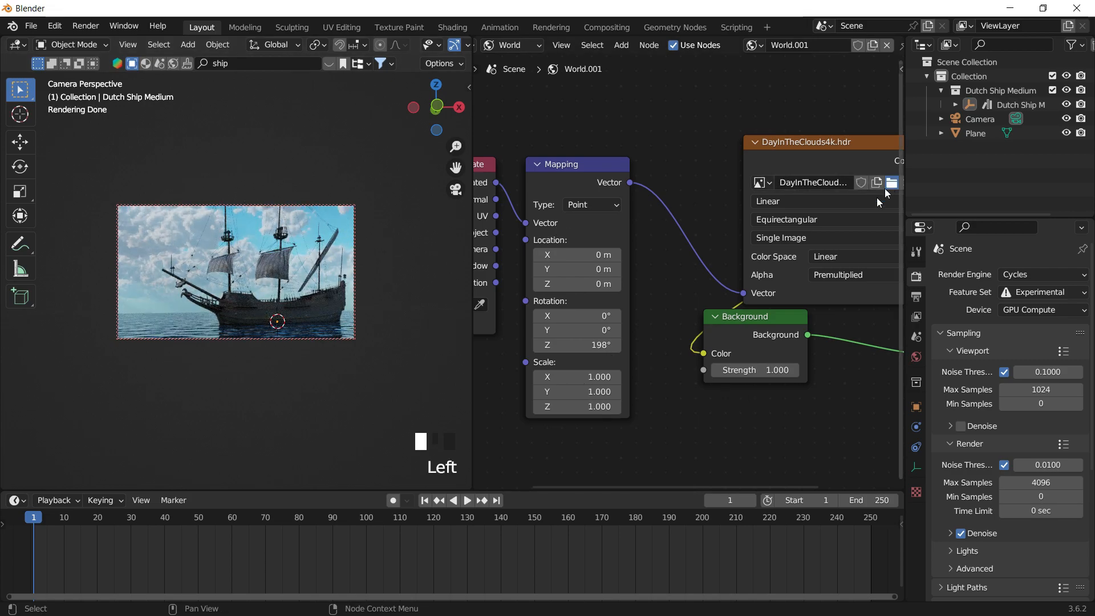
double_click(366, 319)
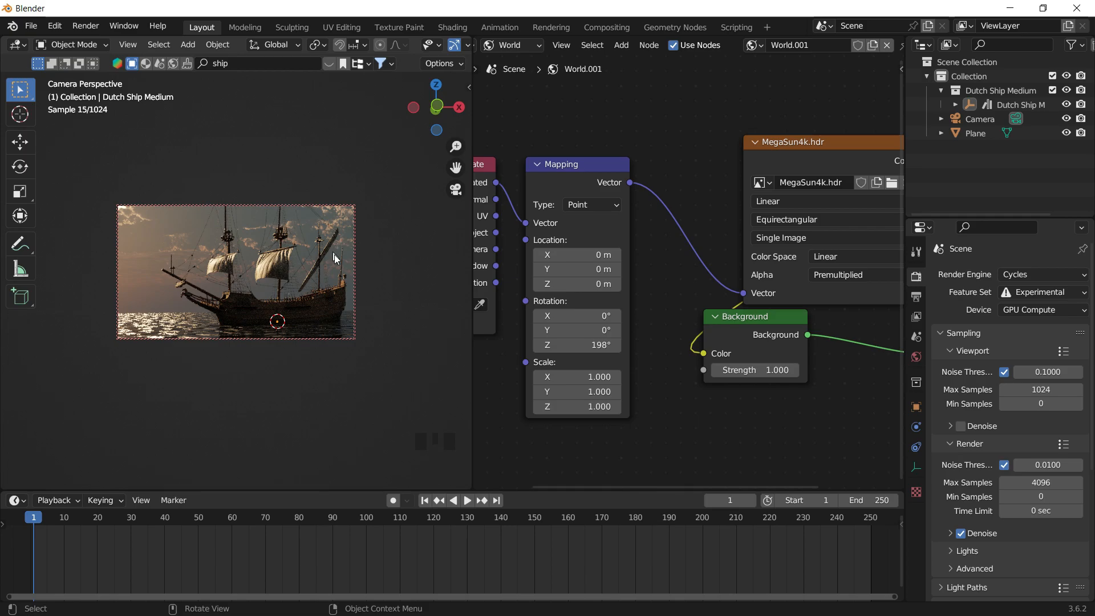
- Leave the camera view and examine the ship, sky and water lighting up close from the sun-facing side
click(455, 189)
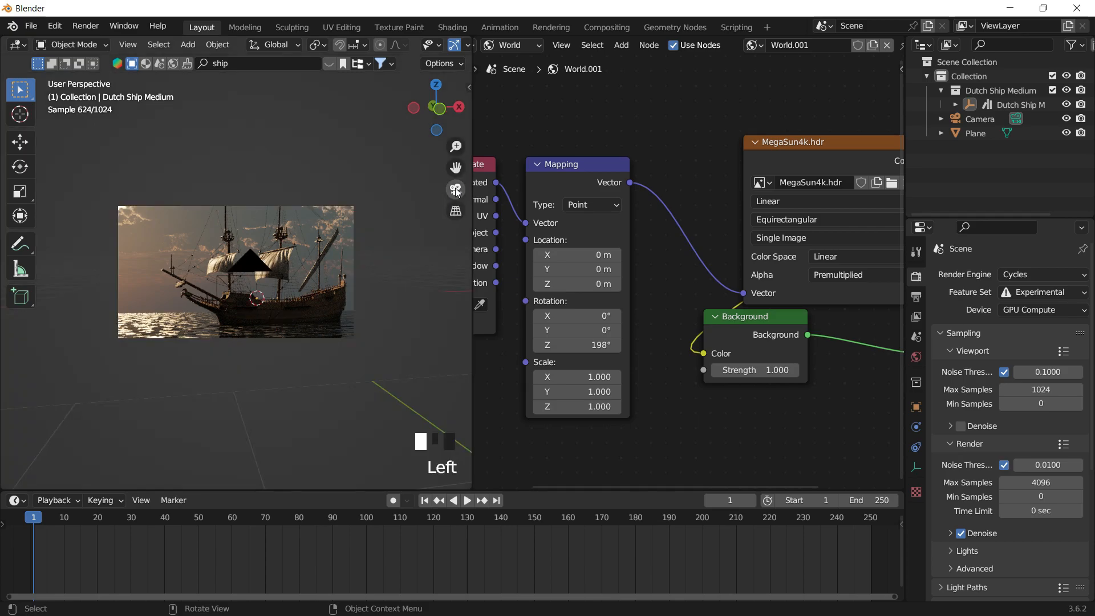
middle_drag(382, 218, 249, 209)
scroll(327, 214, up, 4)
scroll(266, 197, up, 2)
scroll(265, 224, up, 1)
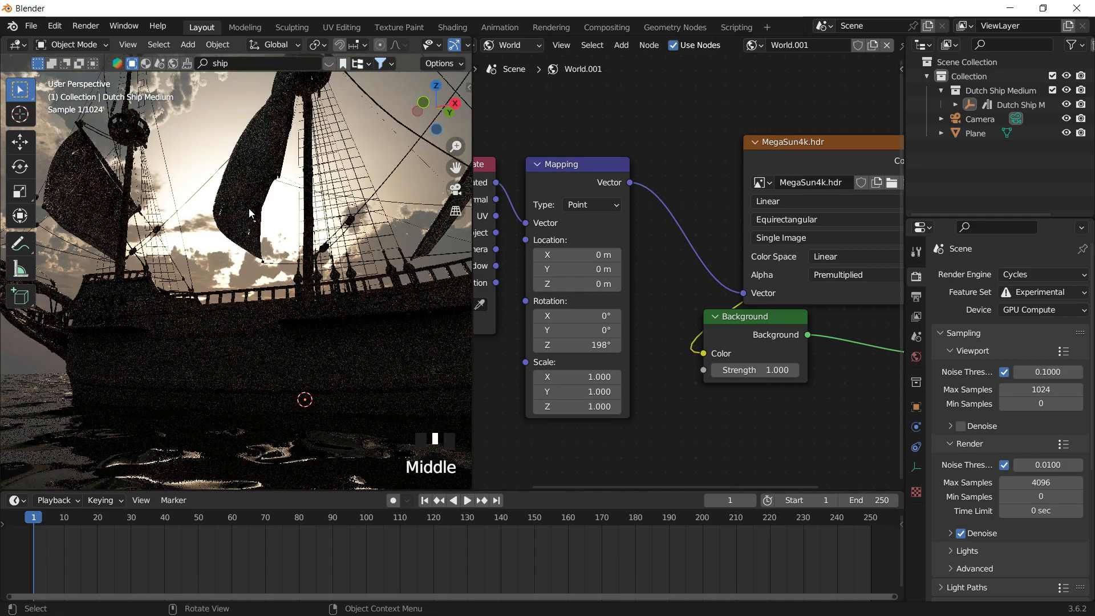
scroll(254, 312, down, 1)
middle_drag(254, 312, 258, 282)
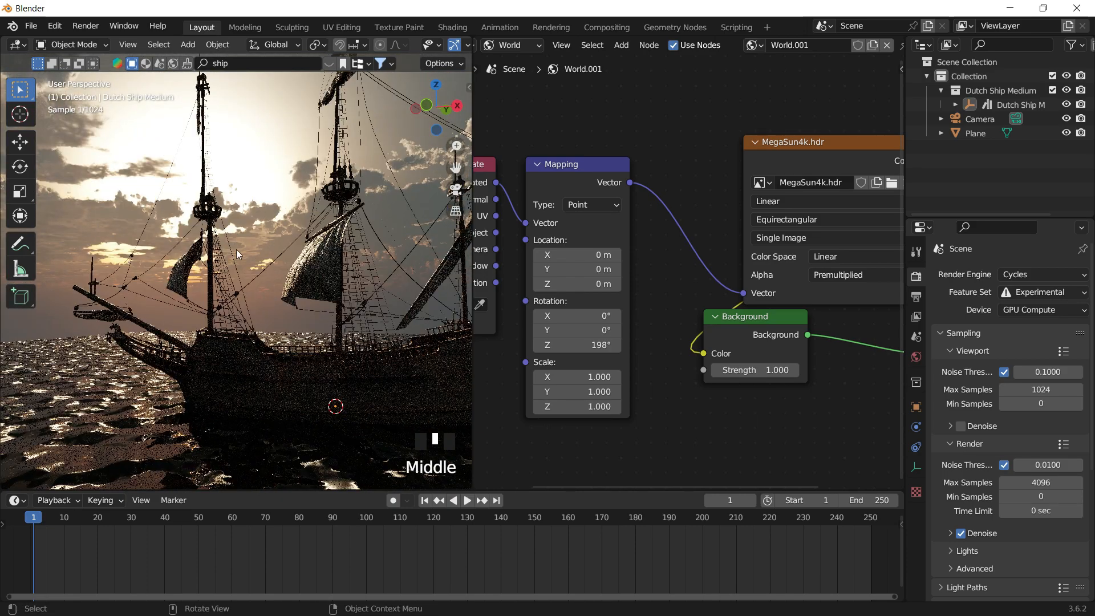
click(245, 174)
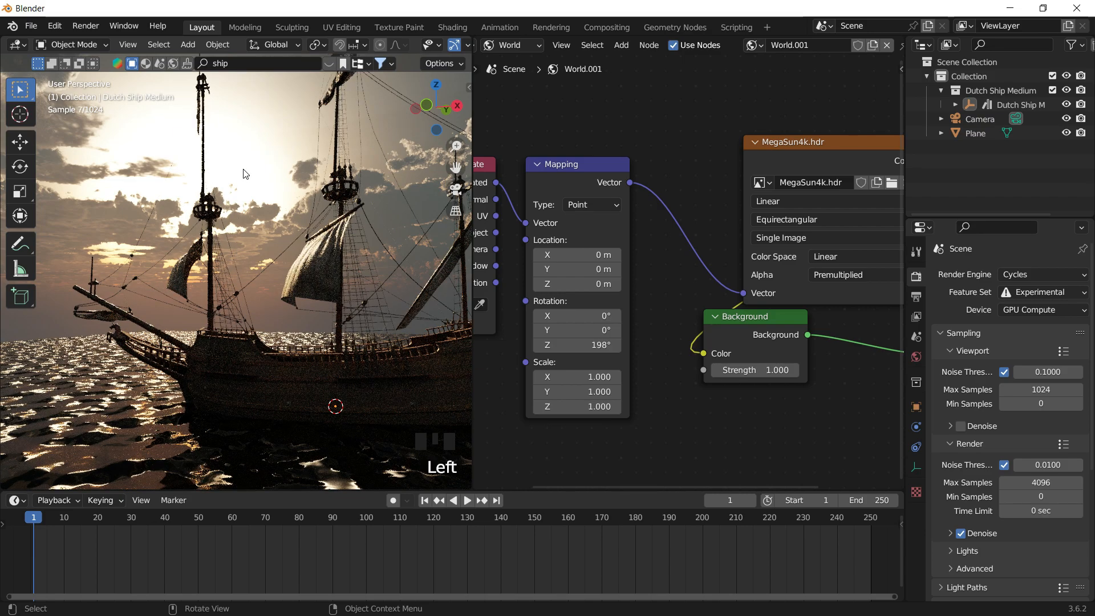